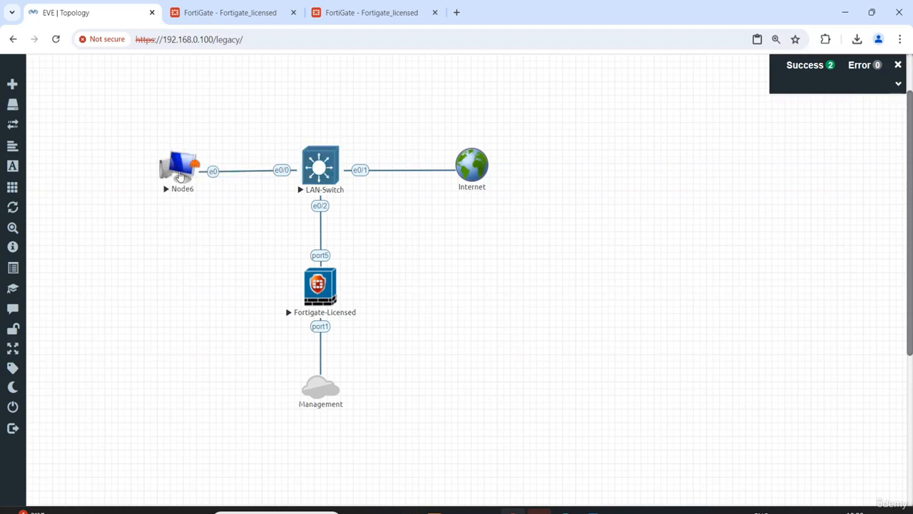
Open the console of Node6 and start a terminal on its desktop
{"action": "left_click", "coordinate": [177, 167]}
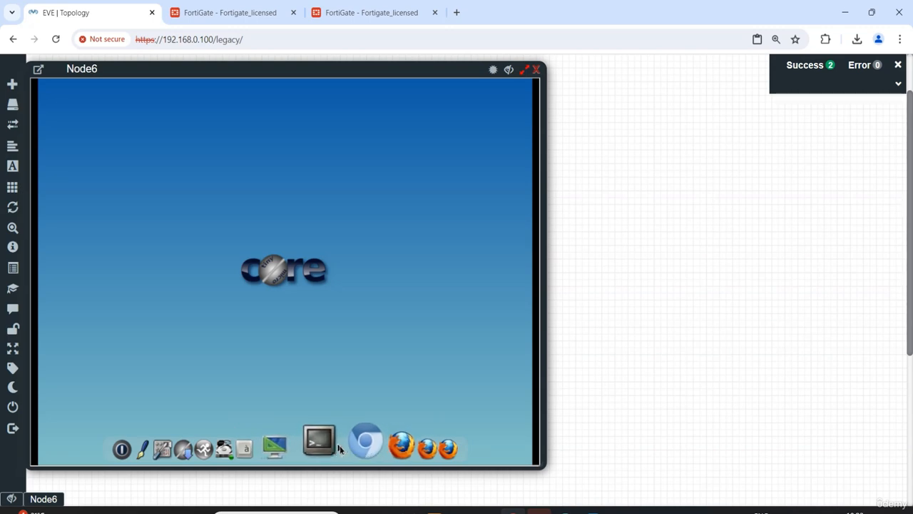
{"action": "left_click", "coordinate": [327, 442]}
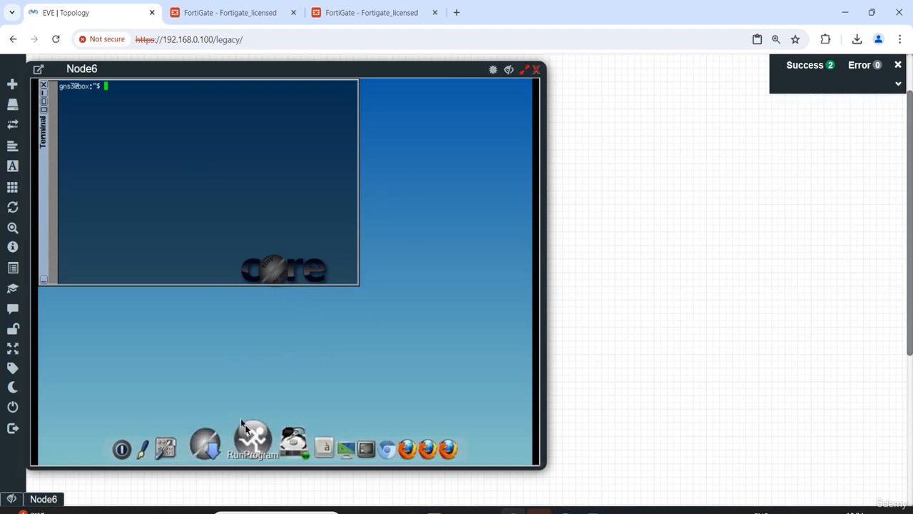
{"action": "left_click", "coordinate": [205, 438]}
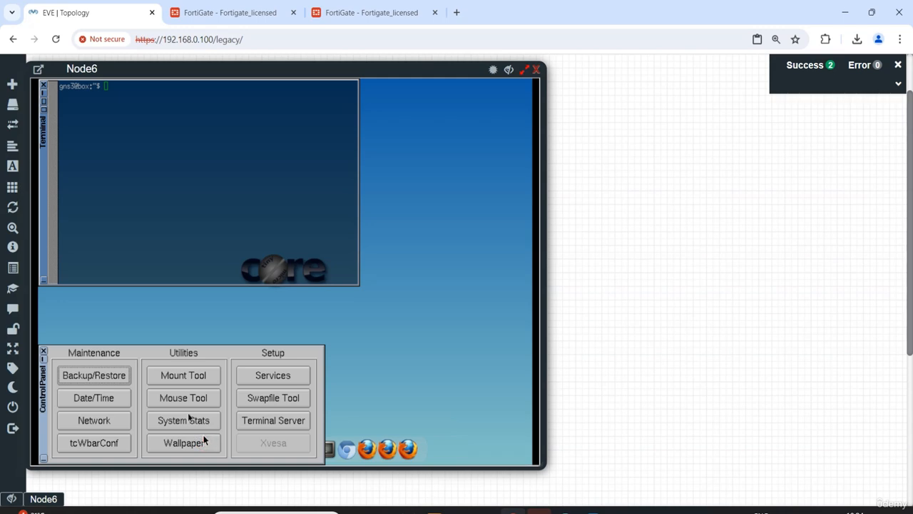
{"action": "right_click", "coordinate": [280, 309]}
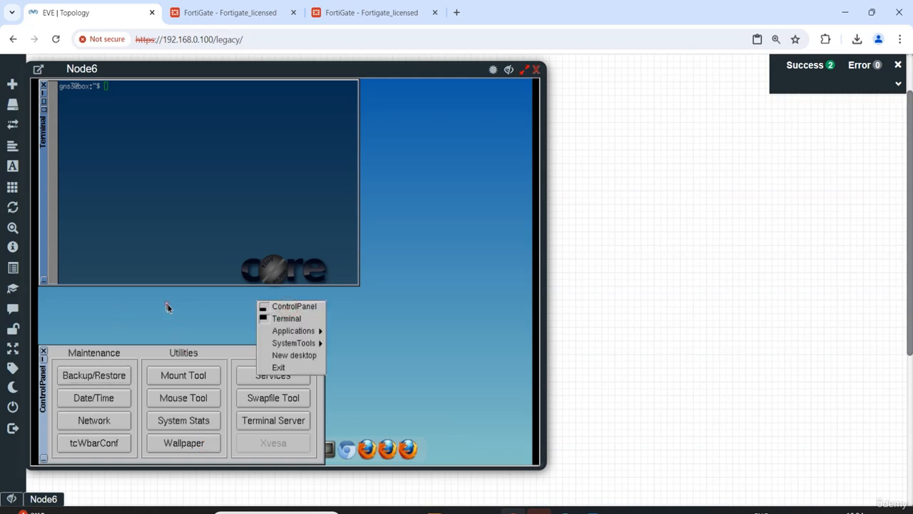
{"action": "left_click", "coordinate": [46, 368]}
{"action": "left_click", "coordinate": [44, 353]}
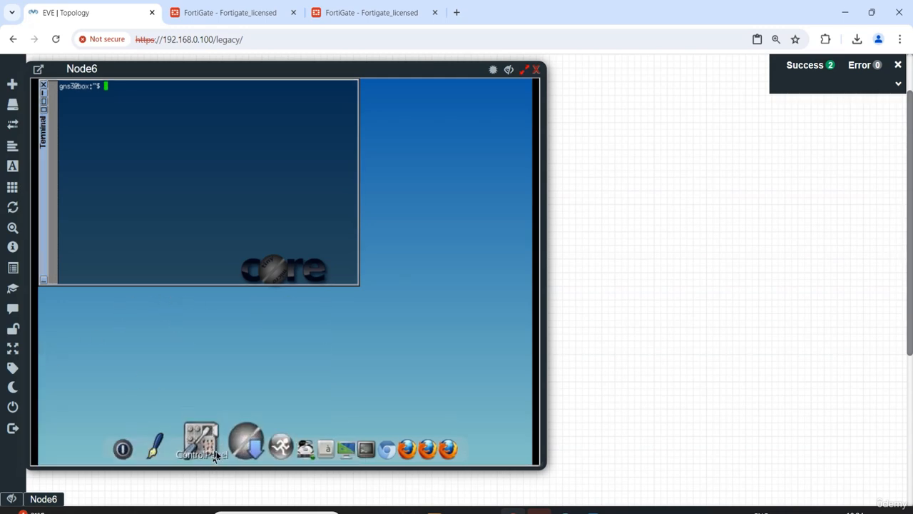
Enable DHCP on Node6's eth0 interface in the network settings, apply the configuration and exit
{"action": "left_click", "coordinate": [204, 441]}
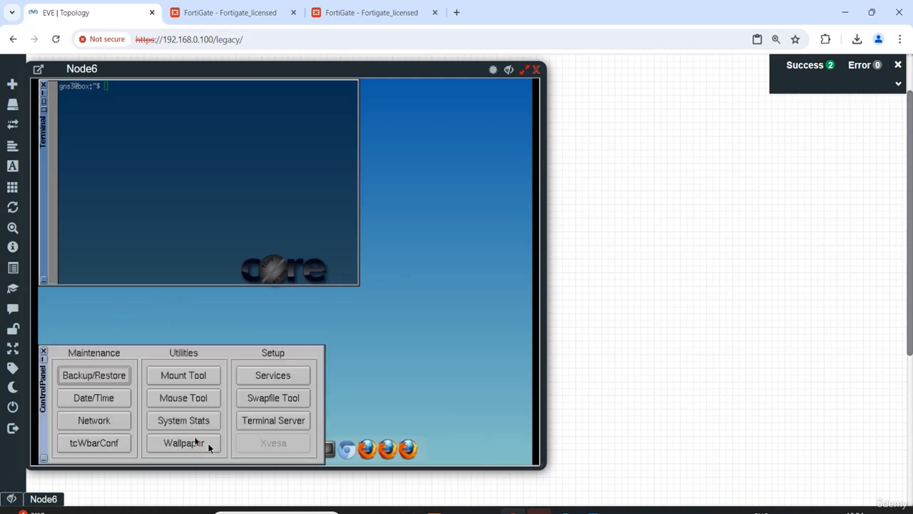
{"action": "left_click", "coordinate": [99, 424]}
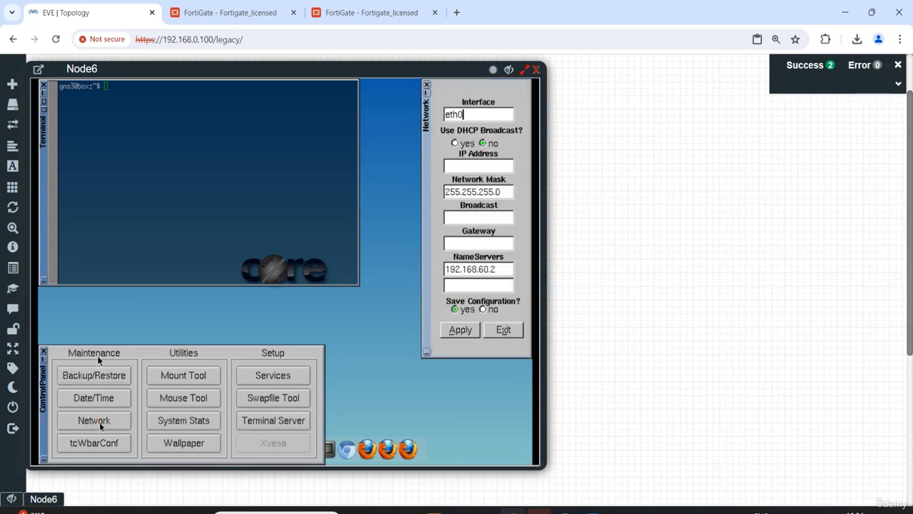
{"action": "left_click", "coordinate": [456, 143]}
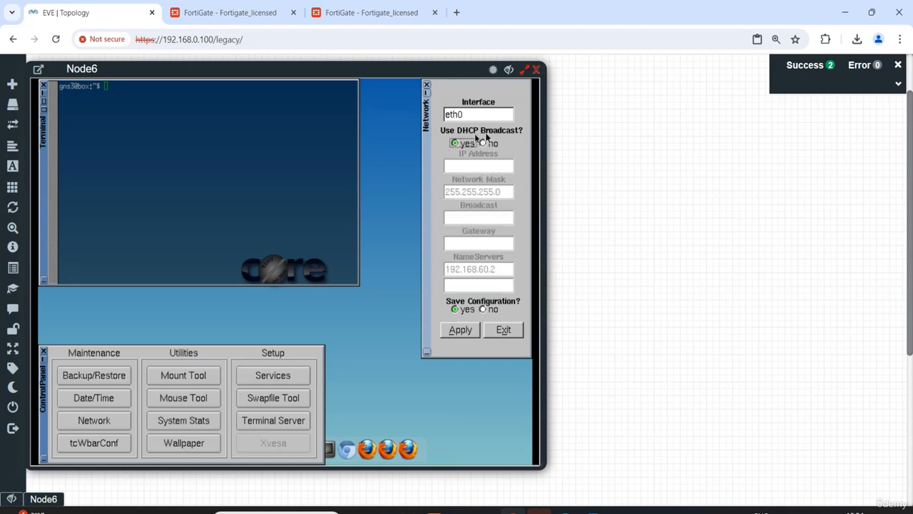
{"action": "left_click", "coordinate": [463, 330]}
{"action": "left_click", "coordinate": [504, 330]}
Close Node6's console and restart the node by stopping and starting it
{"action": "left_click", "coordinate": [179, 201]}
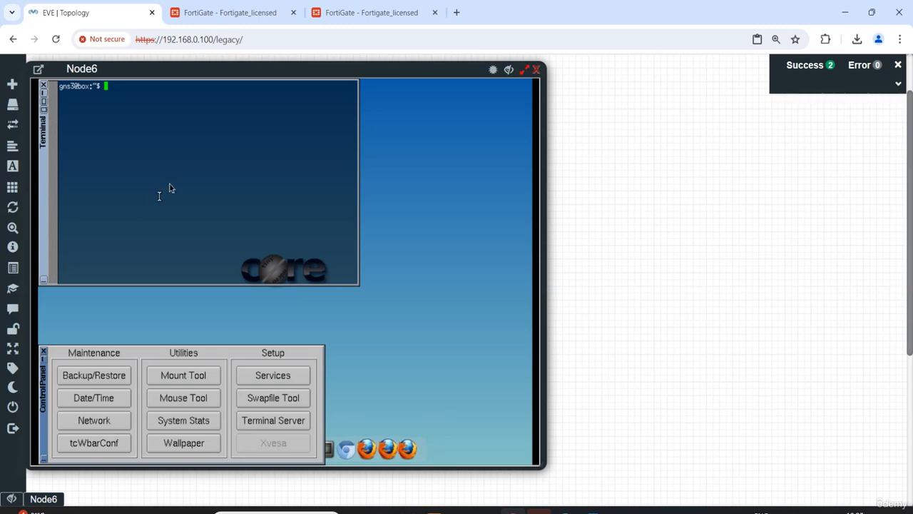
{"action": "left_click", "coordinate": [169, 181]}
{"action": "left_click", "coordinate": [535, 70]}
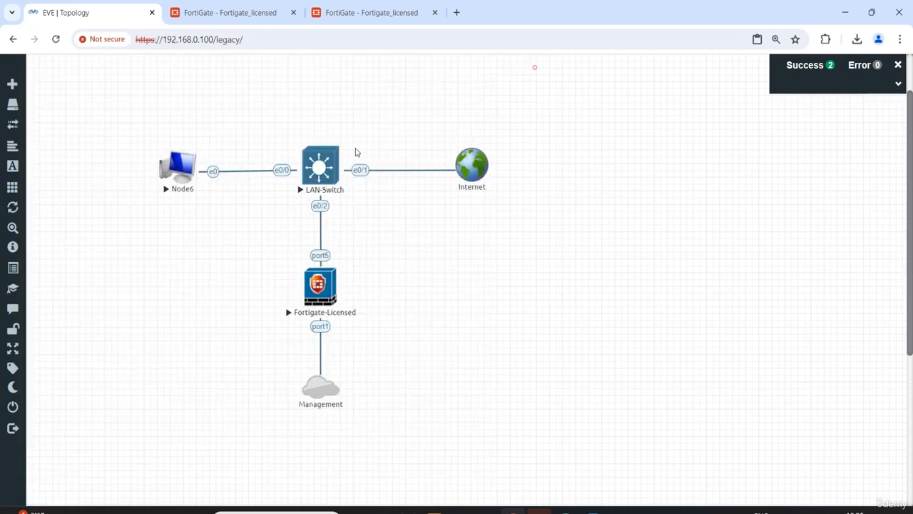
{"action": "right_click", "coordinate": [177, 166]}
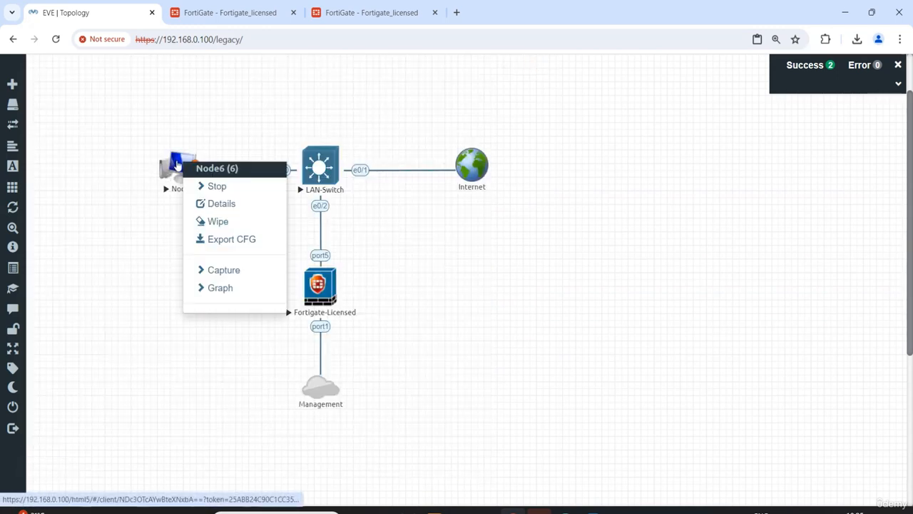
{"action": "left_click", "coordinate": [215, 187]}
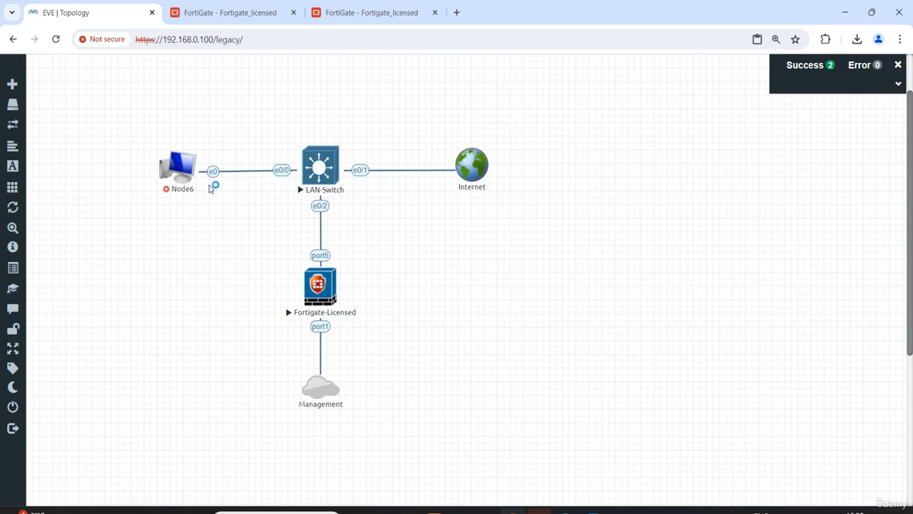
{"action": "right_click", "coordinate": [173, 167]}
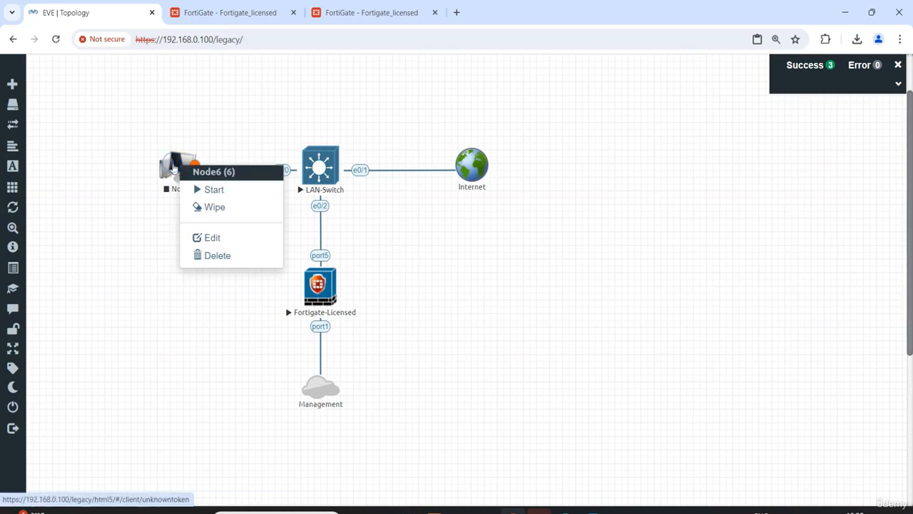
{"action": "left_click", "coordinate": [206, 190]}
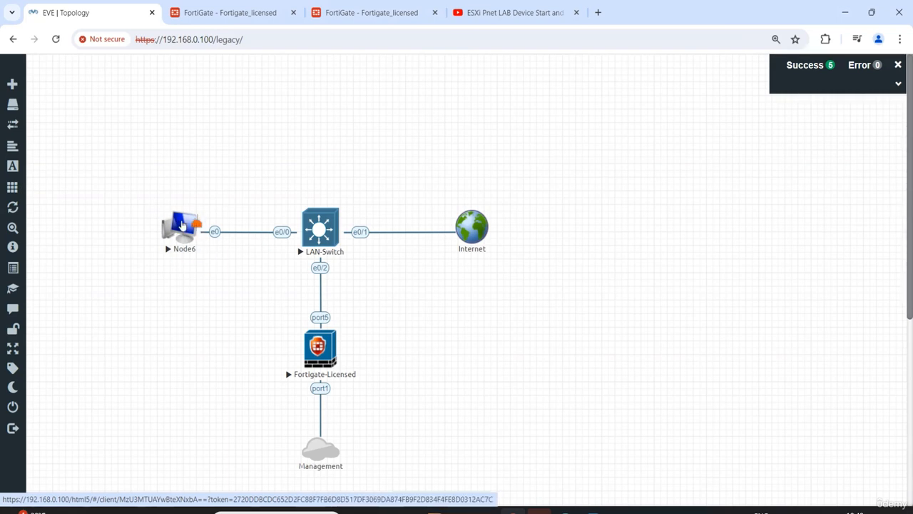
Reopen Node6's console and move its window clear of the node's icon in the topology
{"action": "left_click", "coordinate": [183, 226]}
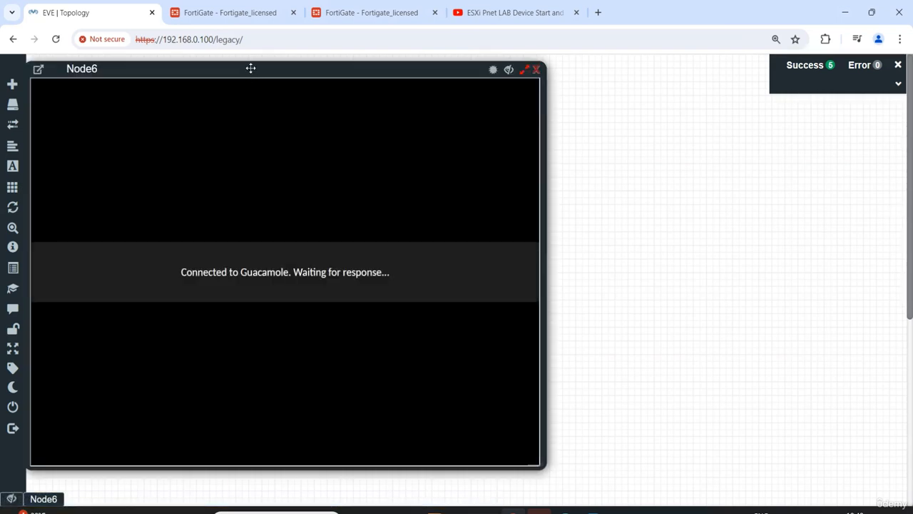
{"action": "left_click_drag", "start_coordinate": [250, 68], "coordinate": [563, 70]}
{"action": "left_click", "coordinate": [541, 229]}
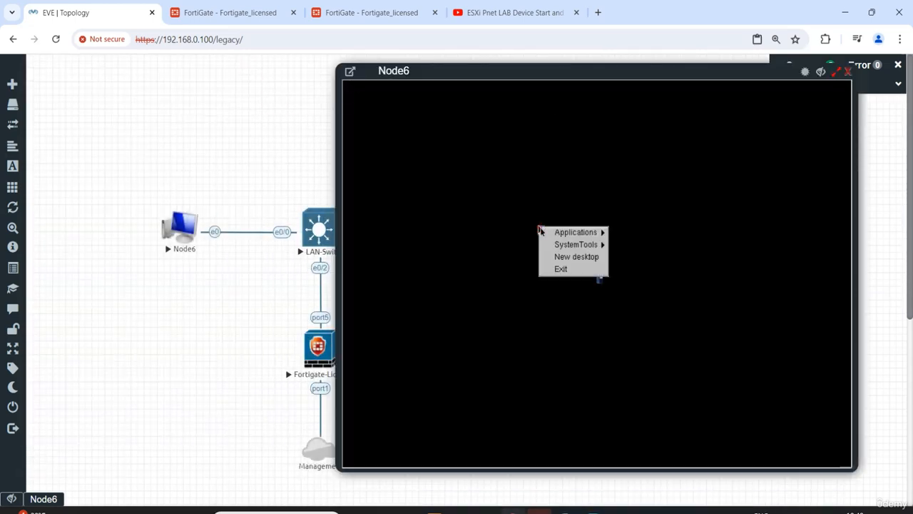
{"action": "left_click", "coordinate": [527, 187]}
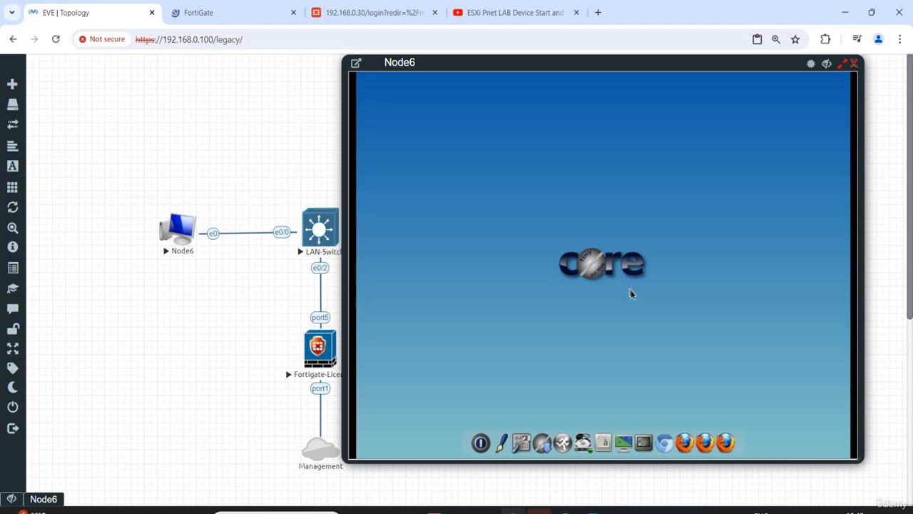
Configure eth0 on the restarted Node6 to use DHCP, apply the network settings and close them
{"action": "left_click", "coordinate": [522, 437]}
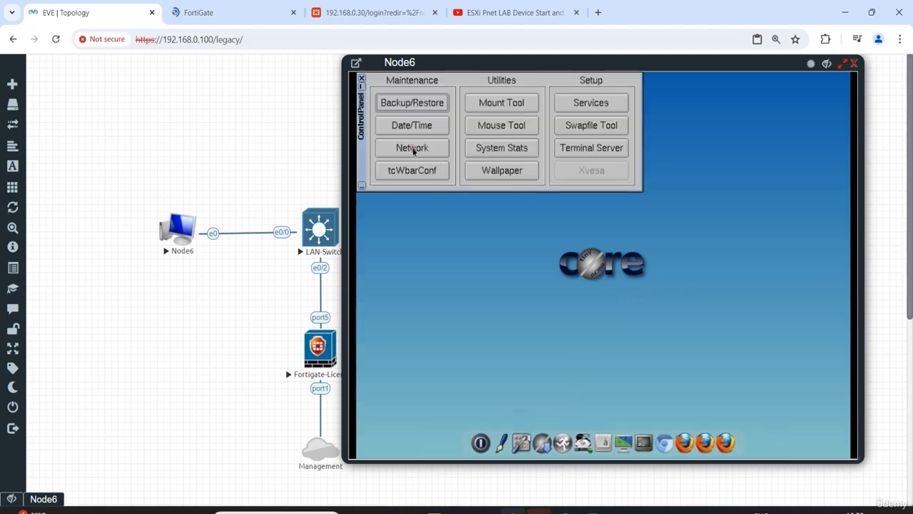
{"action": "left_click", "coordinate": [414, 149]}
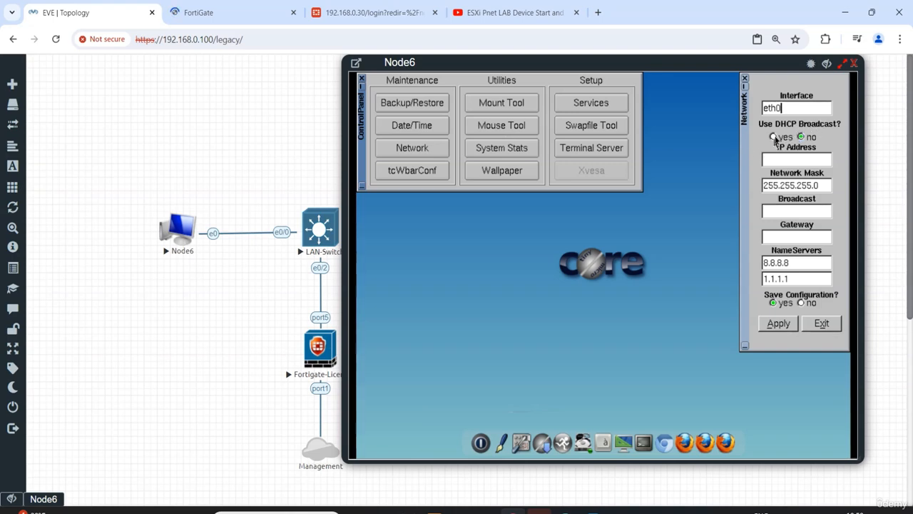
{"action": "left_click", "coordinate": [774, 137]}
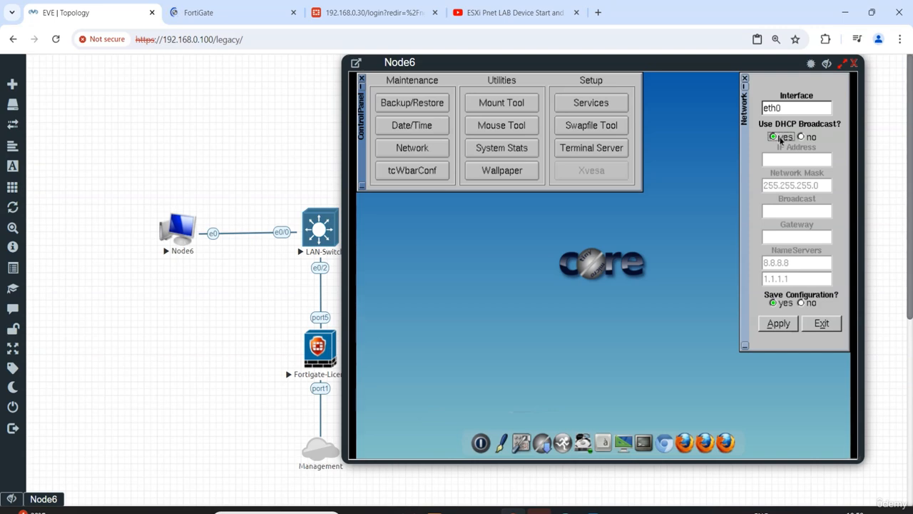
{"action": "left_click", "coordinate": [777, 325]}
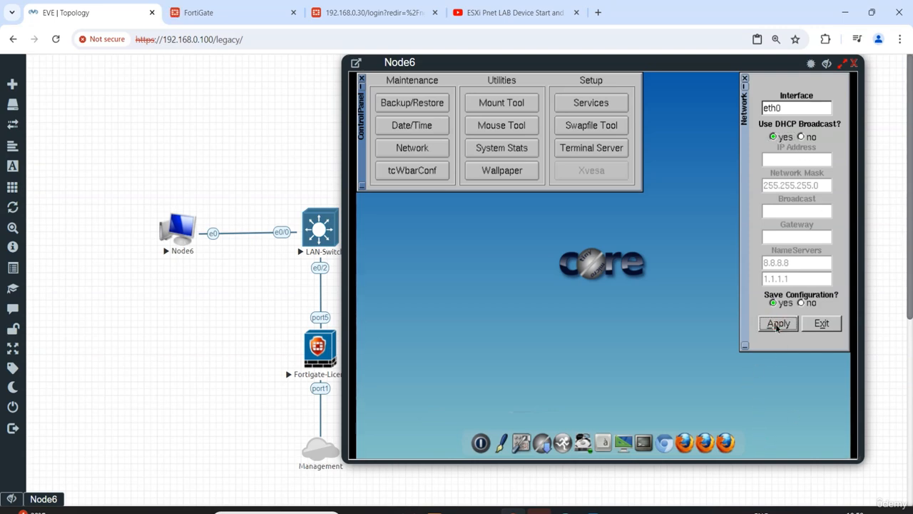
{"action": "left_click", "coordinate": [825, 325]}
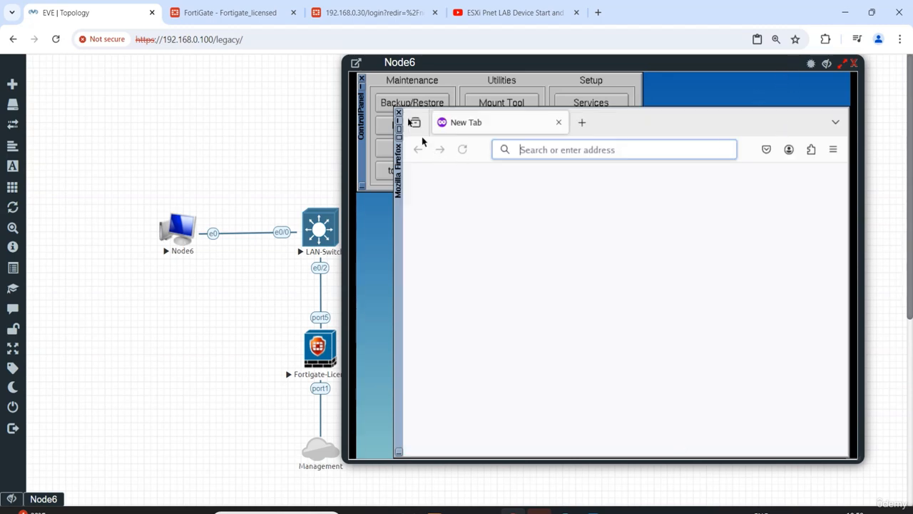
Minimize Firefox and run ifconfig in a Node6 terminal to check the IP address of eth0
{"action": "left_click", "coordinate": [400, 124]}
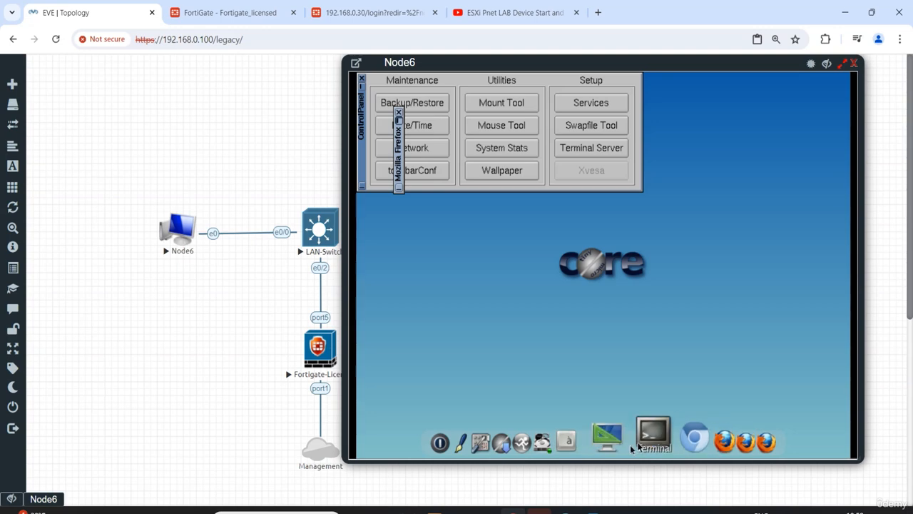
{"action": "left_click", "coordinate": [647, 444]}
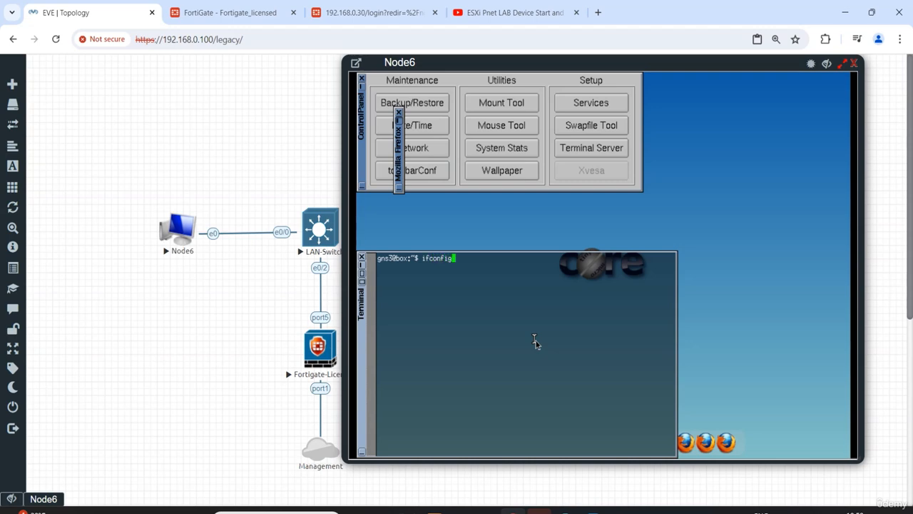
{"action": "type", "text": "ifconfig"}
{"action": "key", "text": "Return"}
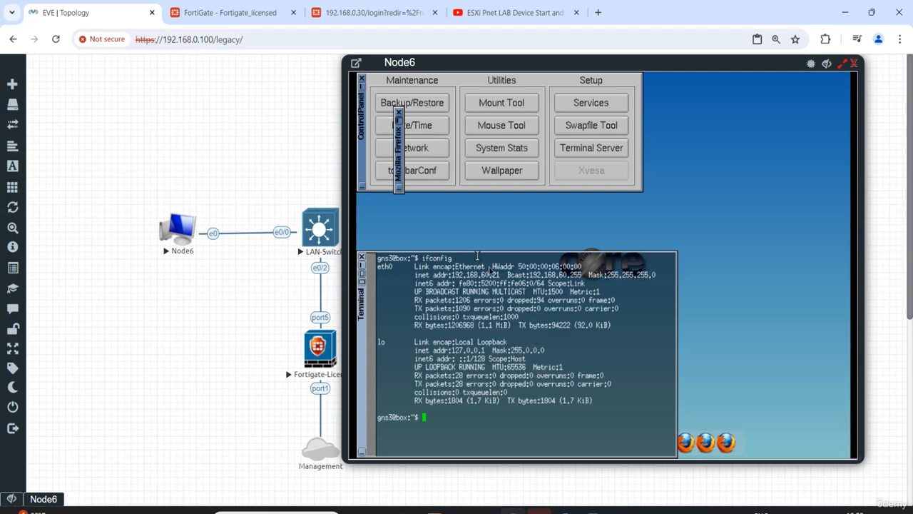
{"action": "left_click_drag", "start_coordinate": [500, 275], "coordinate": [451, 277]}
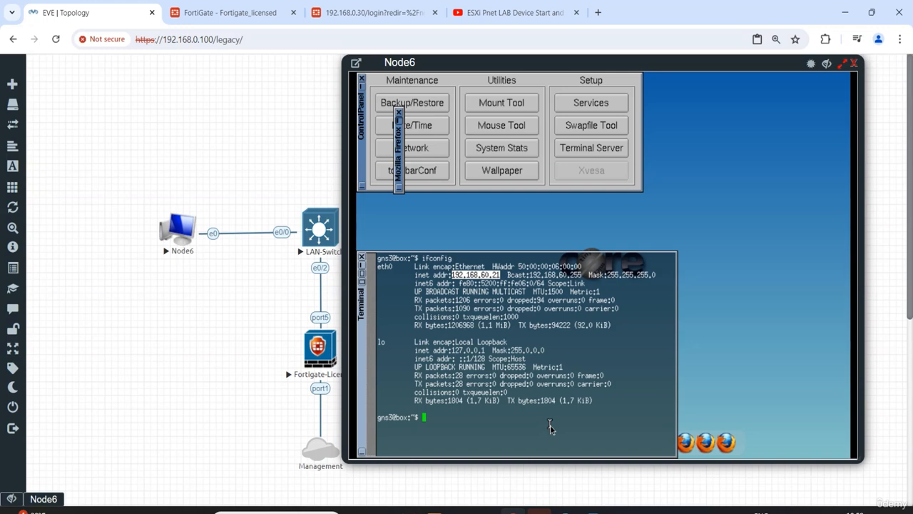
Ping 8.8.8.8 from Node6's terminal to test internet connectivity, and stop the ping after a few replies
{"action": "key", "text": "Return"}
{"action": "key", "text": "Return"}
{"action": "key", "text": "Return"}
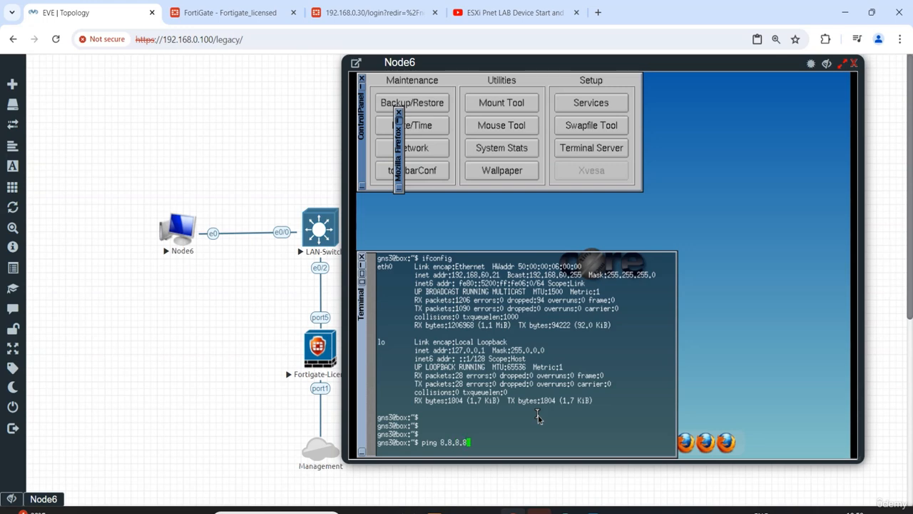
{"action": "key", "text": "Return"}
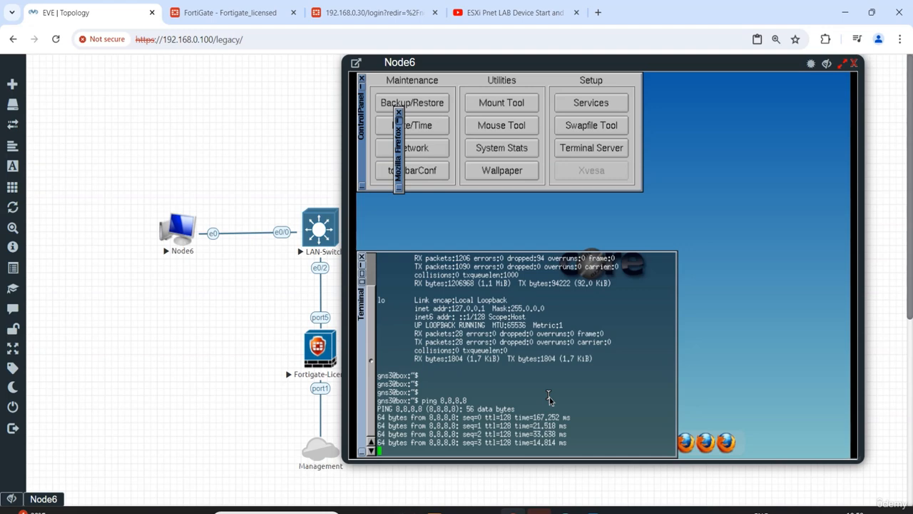
{"action": "key", "text": "ctrl+c"}
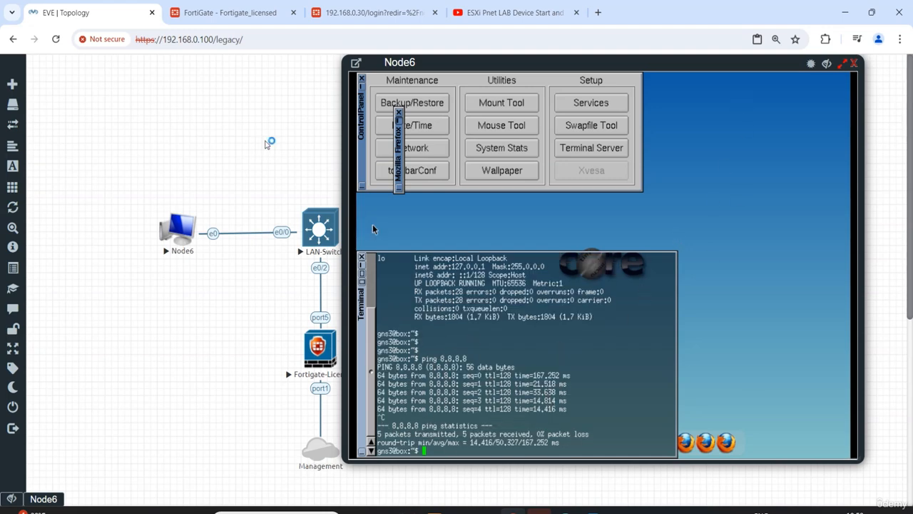
Hide Node6's console and open the LAN-Switch console, moving its window clear of the switch's icon
{"action": "left_click", "coordinate": [826, 64]}
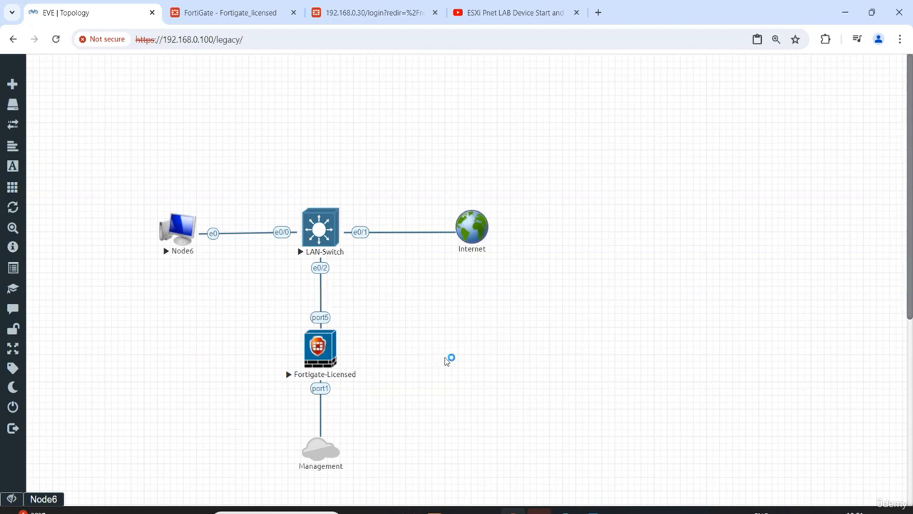
{"action": "left_click", "coordinate": [314, 237]}
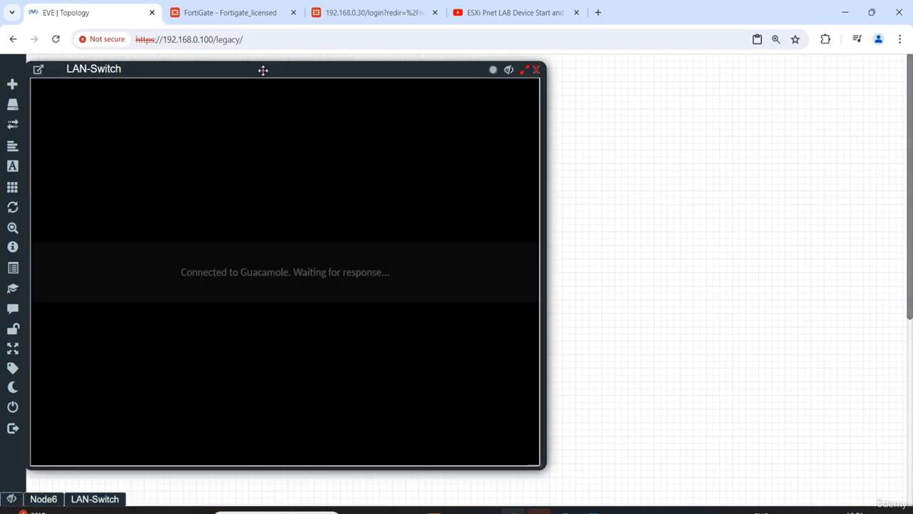
{"action": "left_click_drag", "start_coordinate": [264, 70], "coordinate": [606, 66]}
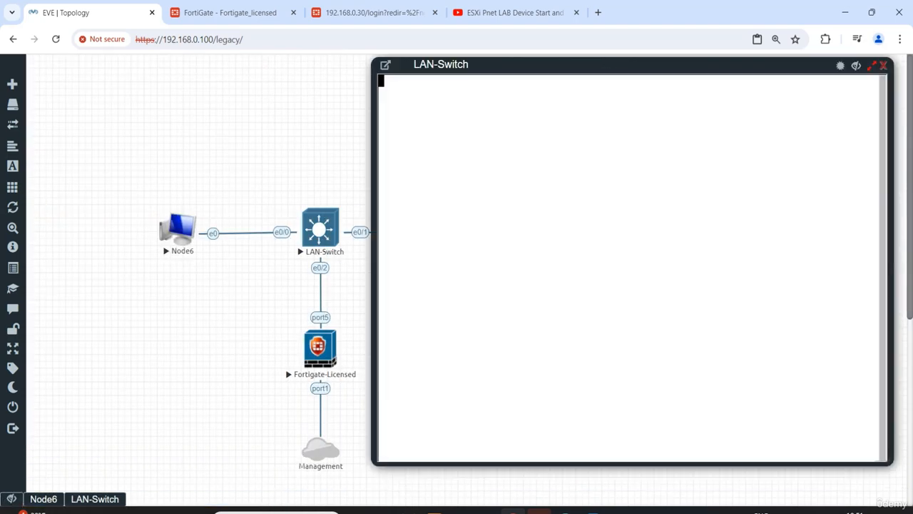
Enter privileged EXEC mode on LAN-Switch with the en command
{"action": "key", "text": "Return"}
{"action": "key", "text": "Return"}
{"action": "type", "text": "en"}
{"action": "key", "text": "Return"}
{"action": "key", "text": "Return"}
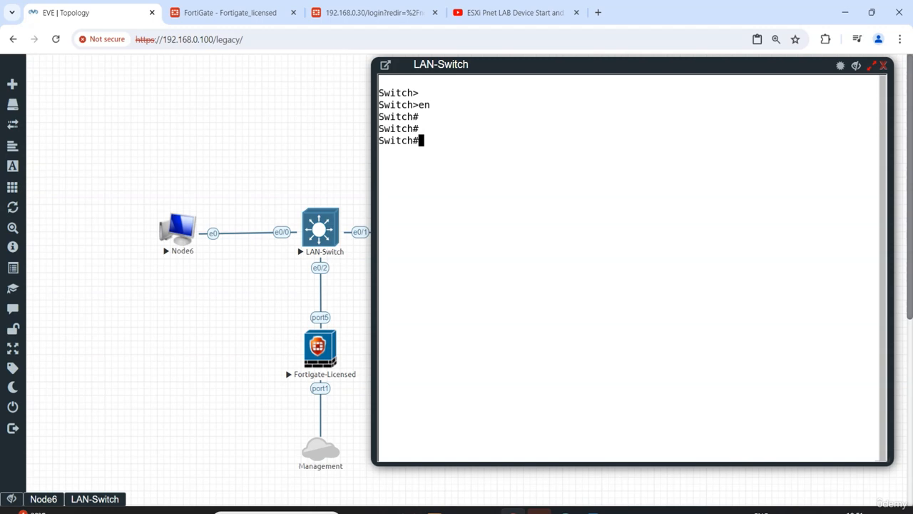
{"action": "key", "text": "Return"}
Enter global configuration mode on LAN-Switch with the config command, accepting the default terminal source
{"action": "key", "text": "Return"}
{"action": "key", "text": "Return"}
{"action": "type", "text": "config"}
{"action": "key", "text": "Return"}
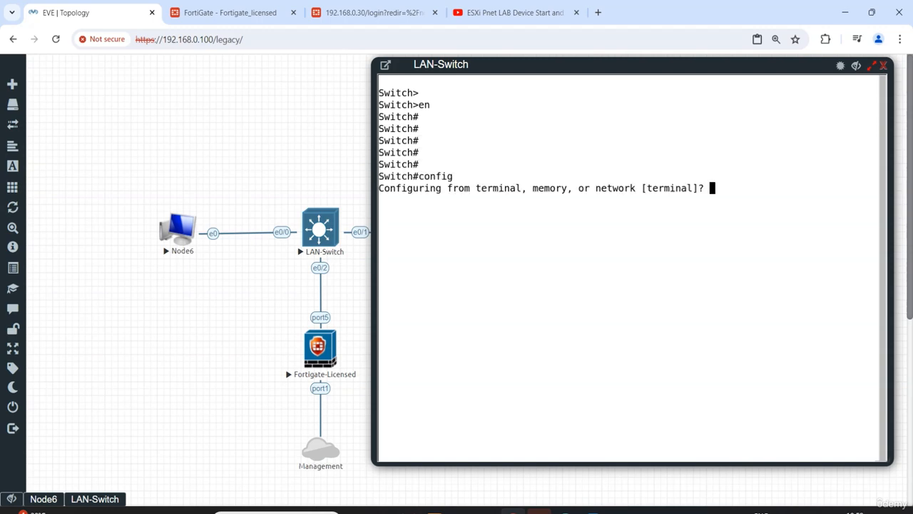
{"action": "key", "text": "Return"}
{"action": "key", "text": "Return"}
{"action": "key", "text": "Return"}
{"action": "key", "text": "Return"}
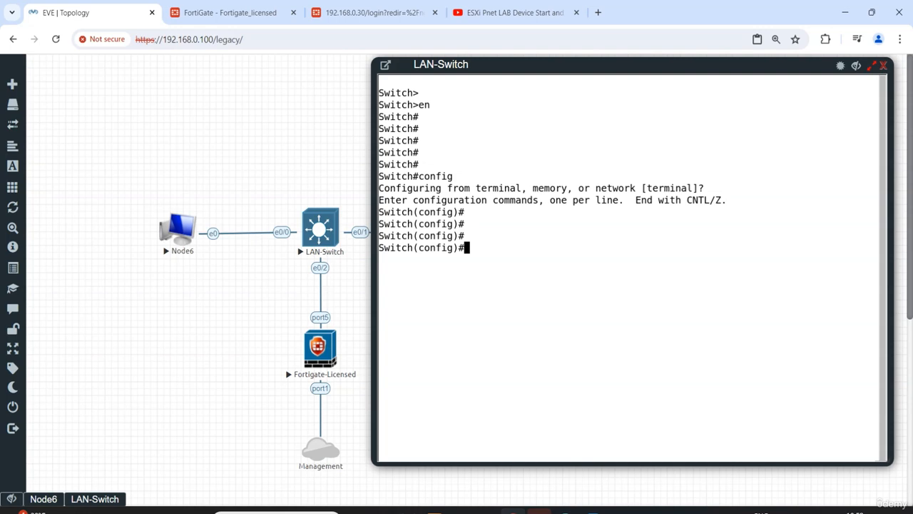
Set the switch's hostname to LAN-Switch
{"action": "type", "text": "hos"}
{"action": "key", "text": "Tab"}
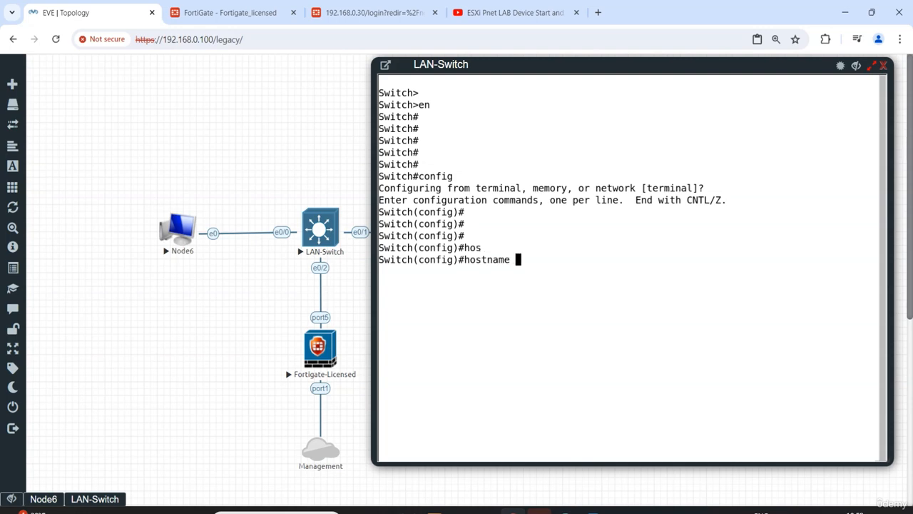
{"action": "type", "text": "LAN-Switch"}
{"action": "key", "text": "Return"}
{"action": "key", "text": "Return"}
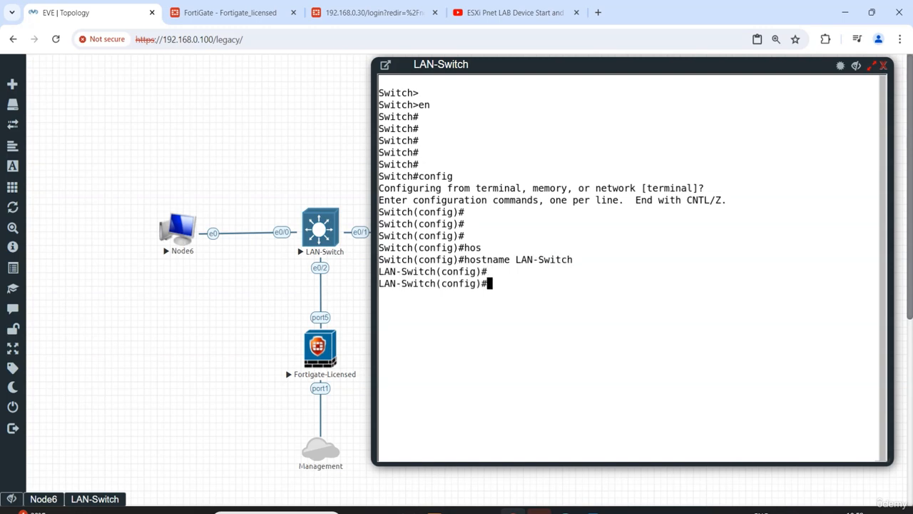
{"action": "key", "text": "Return"}
{"action": "key", "text": "Return"}
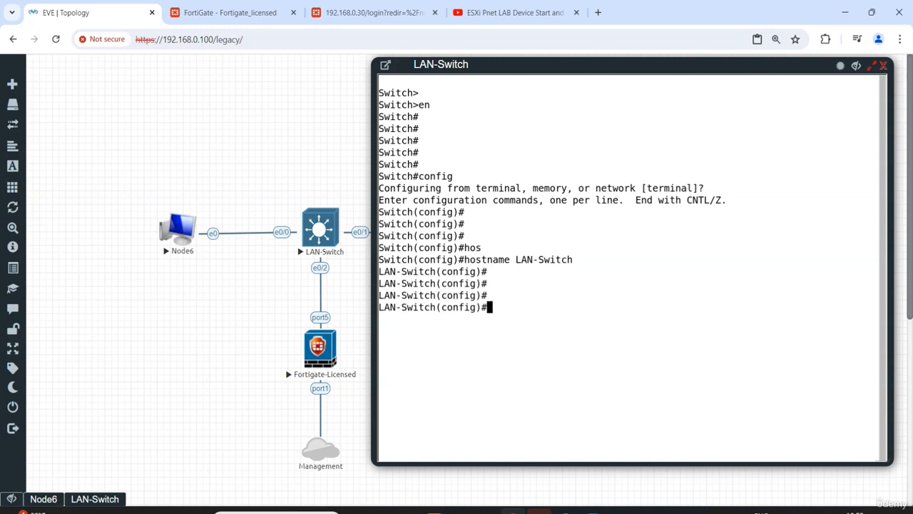
Begin a monitor session 1 source command on LAN-Switch, listing the available CLI options for the session number, session role and source
{"action": "type", "text": "mon"}
{"action": "key", "text": "Tab"}
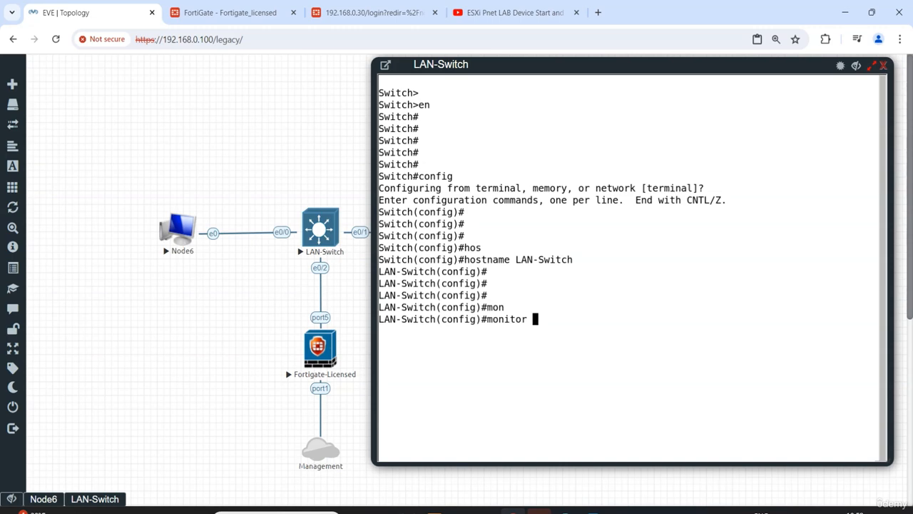
{"action": "type", "text": "se"}
{"action": "key", "text": "Tab"}
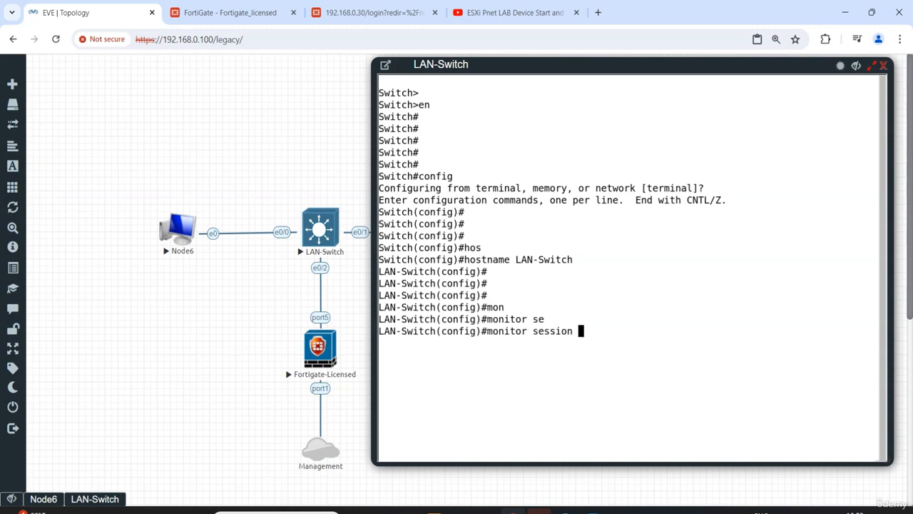
{"action": "type", "text": "?"}
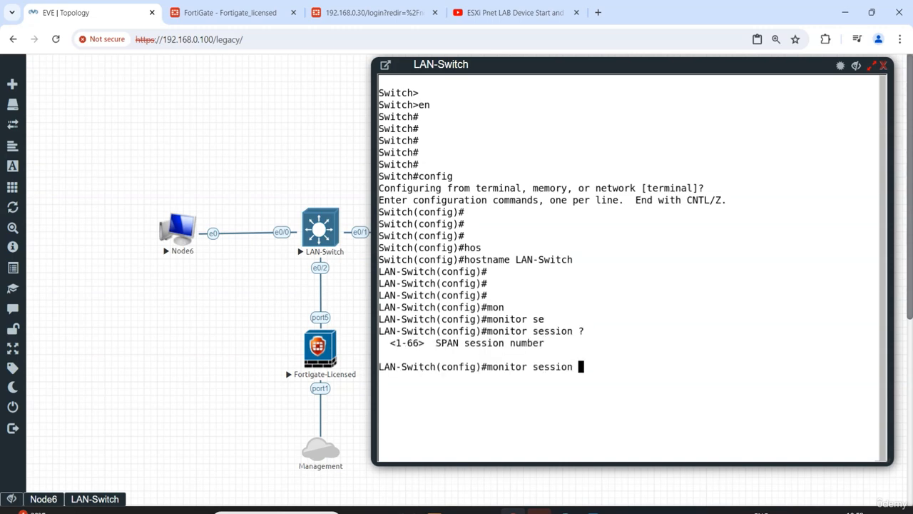
{"action": "type", "text": "1 ?"}
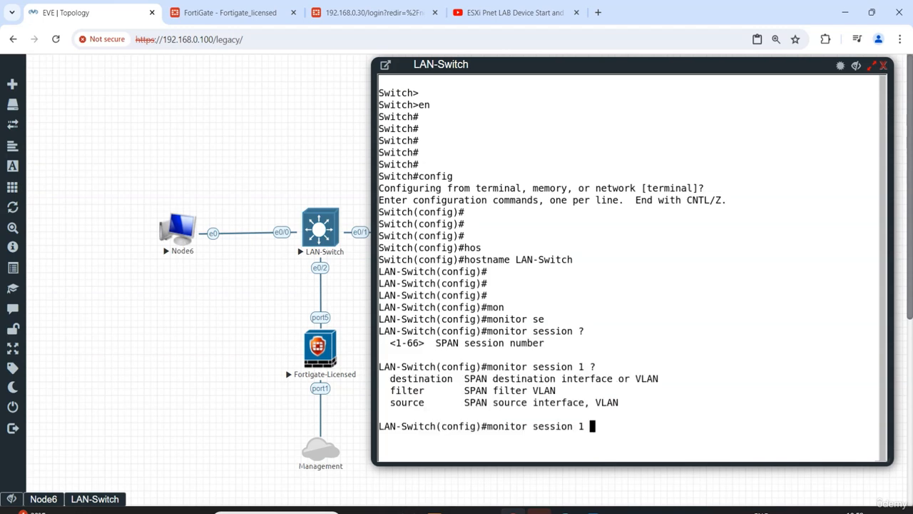
{"action": "type", "text": "so"}
{"action": "key", "text": "Tab"}
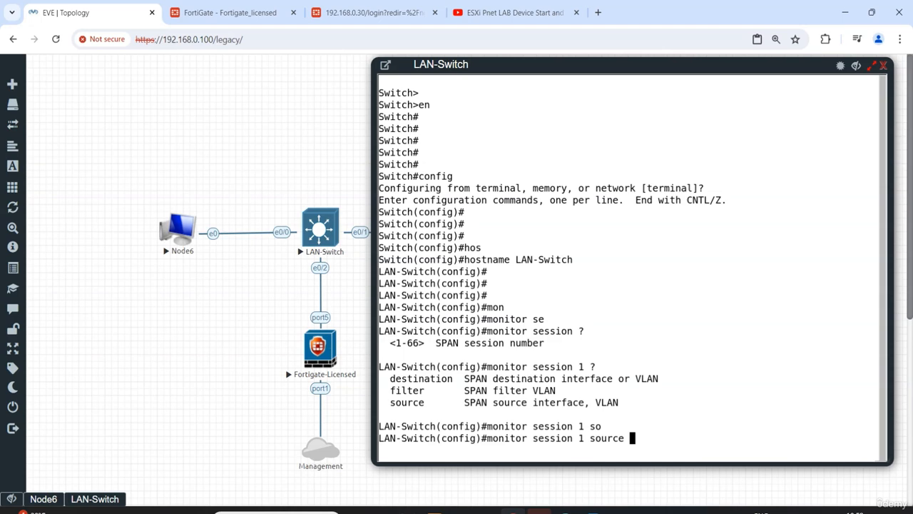
{"action": "type", "text": "?"}
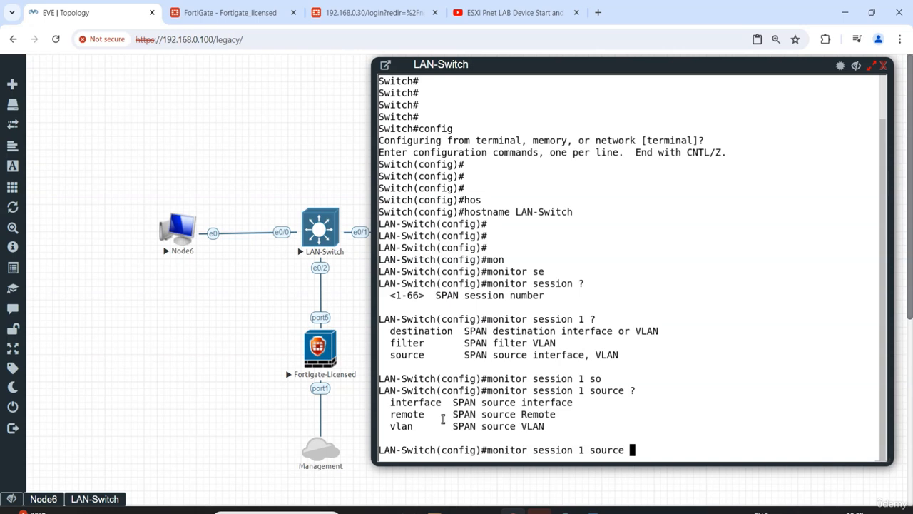
Complete the source command with interface ethernet 0/0, list its direction options, and monitor both received and transmitted traffic
{"action": "type", "text": "in"}
{"action": "key", "text": "Tab"}
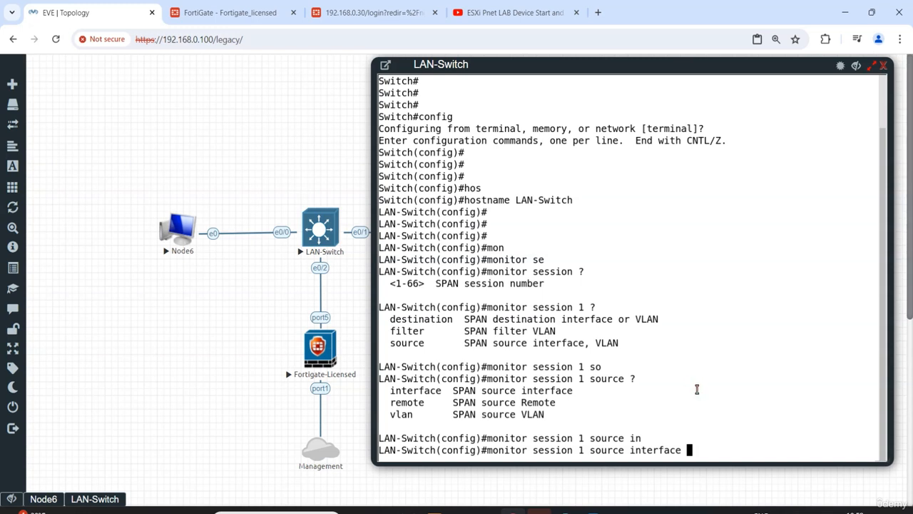
{"action": "type", "text": "e"}
{"action": "key", "text": "Tab"}
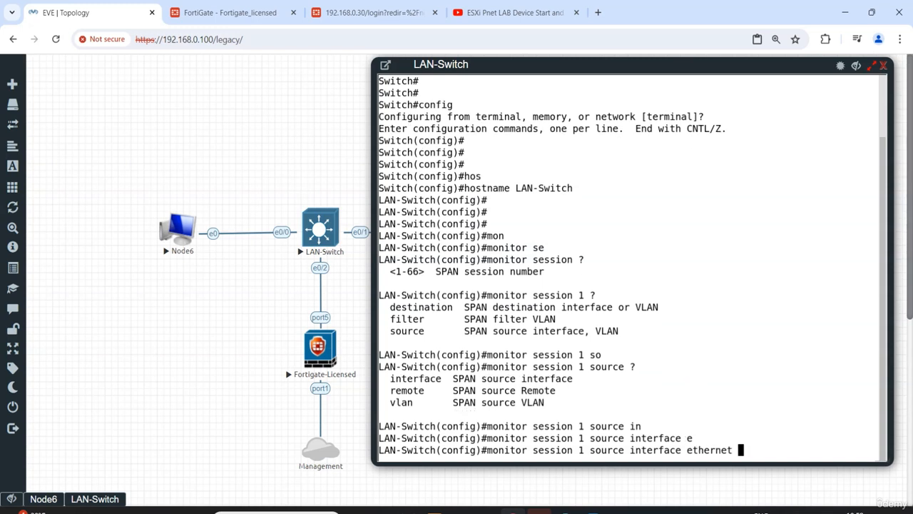
{"action": "type", "text": "0/0"}
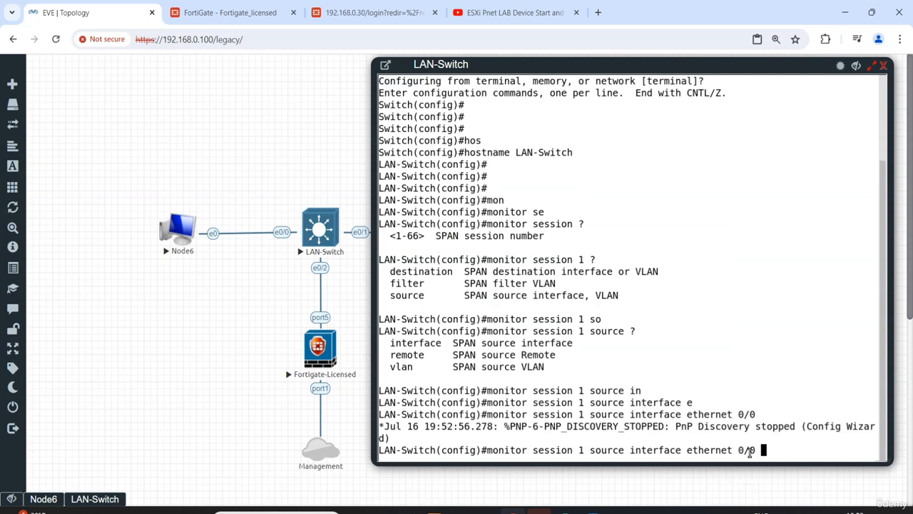
{"action": "type", "text": " ?"}
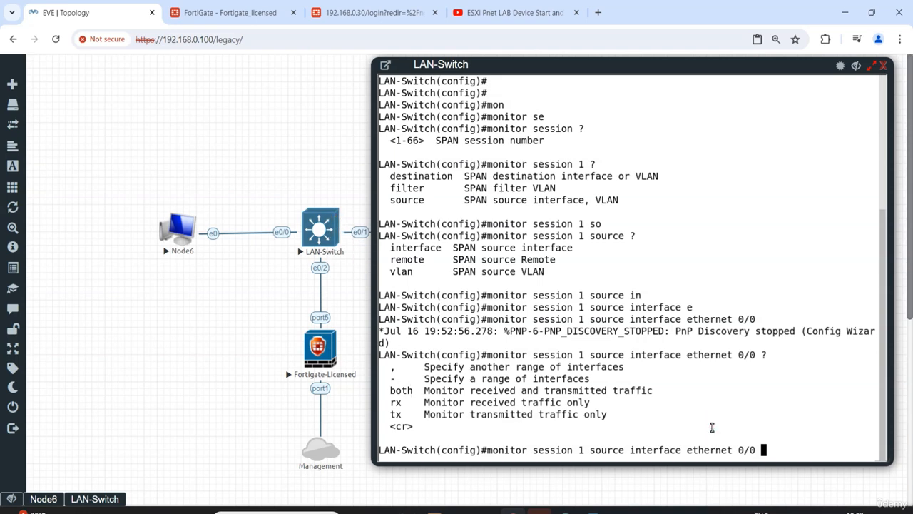
{"action": "type", "text": "both"}
{"action": "key", "text": "Return"}
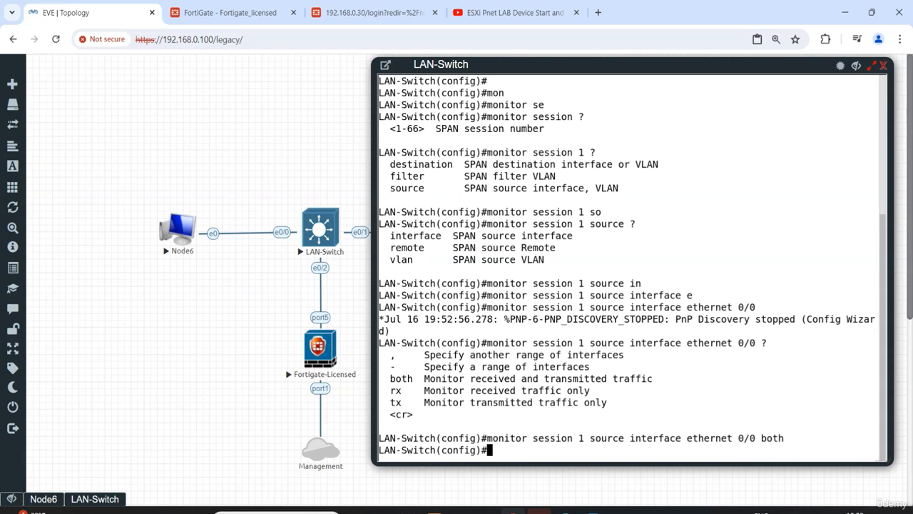
{"action": "key", "text": "Return"}
{"action": "key", "text": "Return"}
Set ethernet 0/2 as the destination interface of monitor session 1 on LAN-Switch
{"action": "type", "text": "m"}
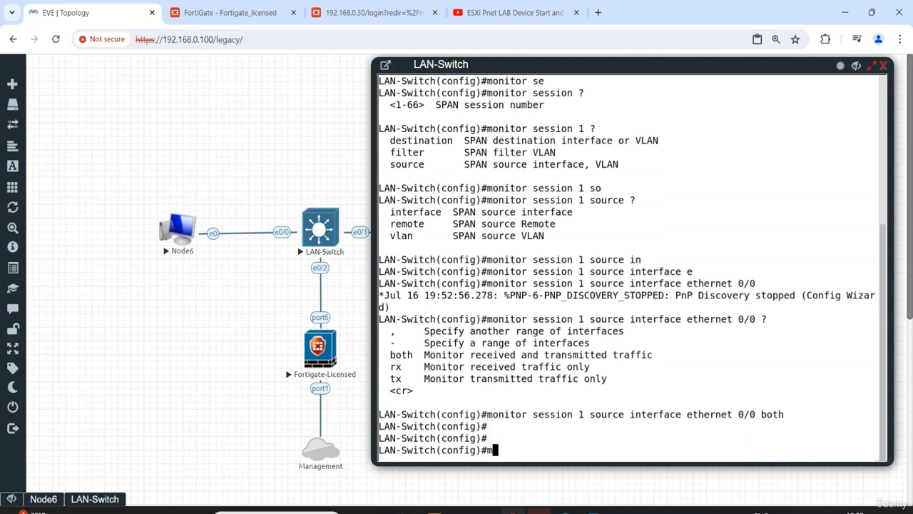
{"action": "type", "text": "onit"}
{"action": "key", "text": "Tab"}
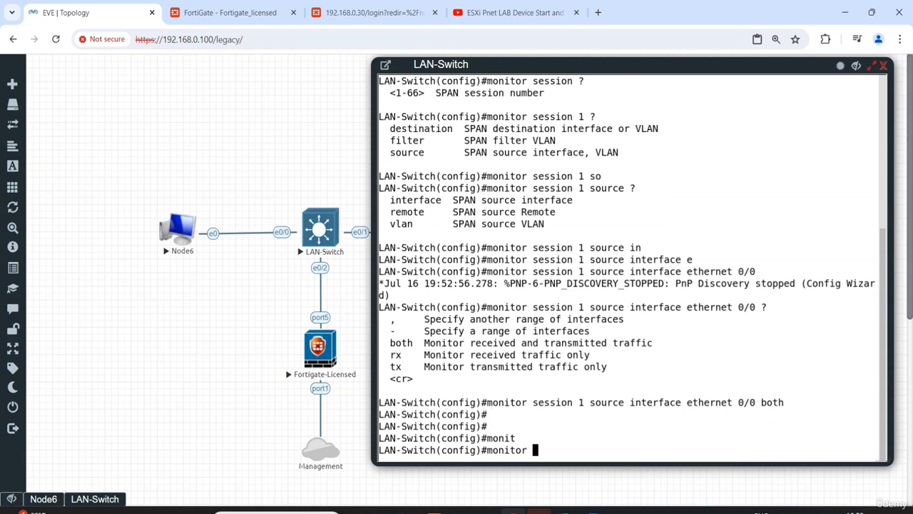
{"action": "type", "text": "se"}
{"action": "key", "text": "Tab"}
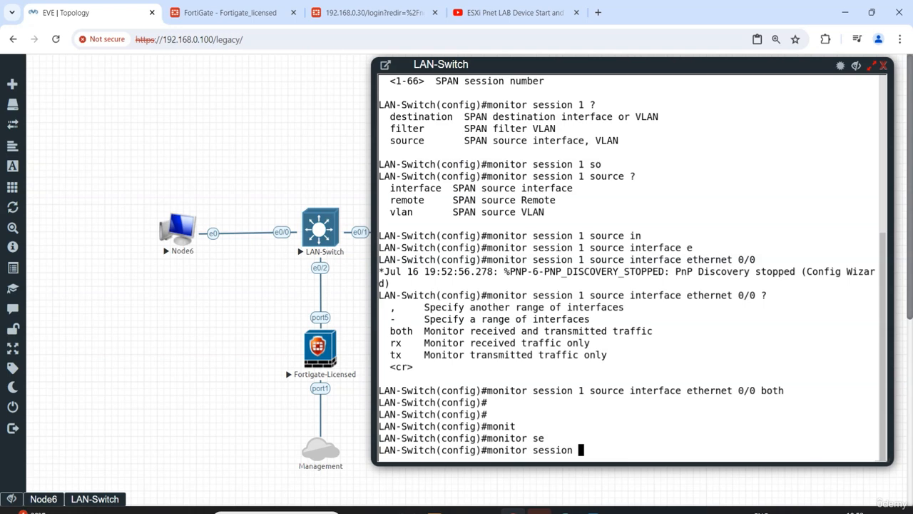
{"action": "type", "text": "1 de"}
{"action": "key", "text": "Tab"}
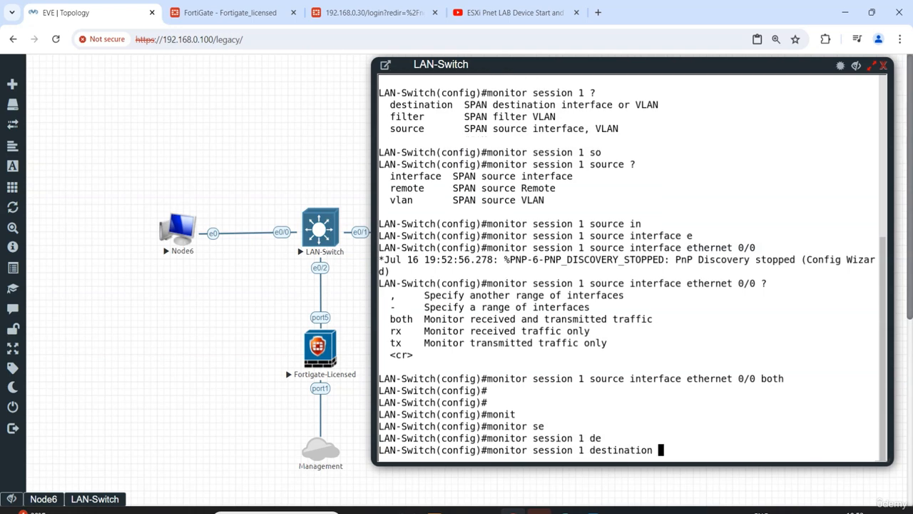
{"action": "type", "text": "in"}
{"action": "key", "text": "Tab"}
{"action": "type", "text": "et"}
{"action": "key", "text": "Tab"}
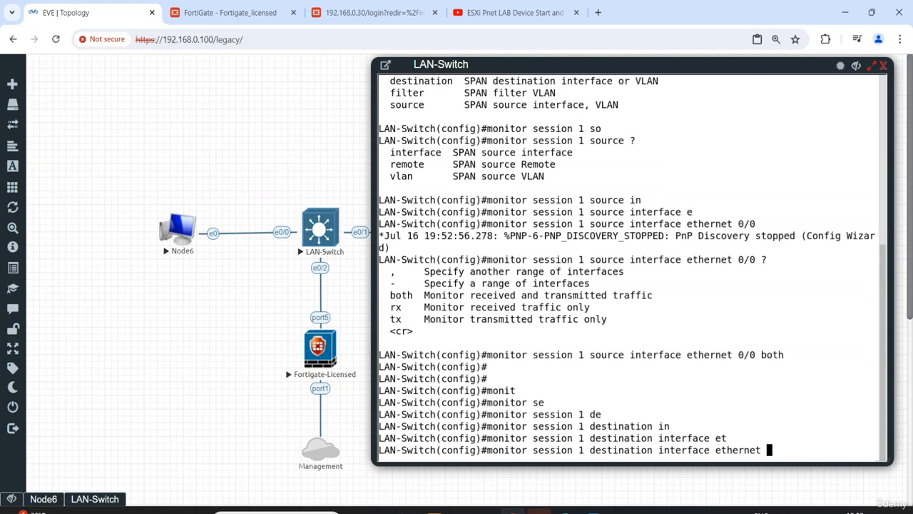
{"action": "type", "text": "0/2"}
{"action": "key", "text": "Return"}
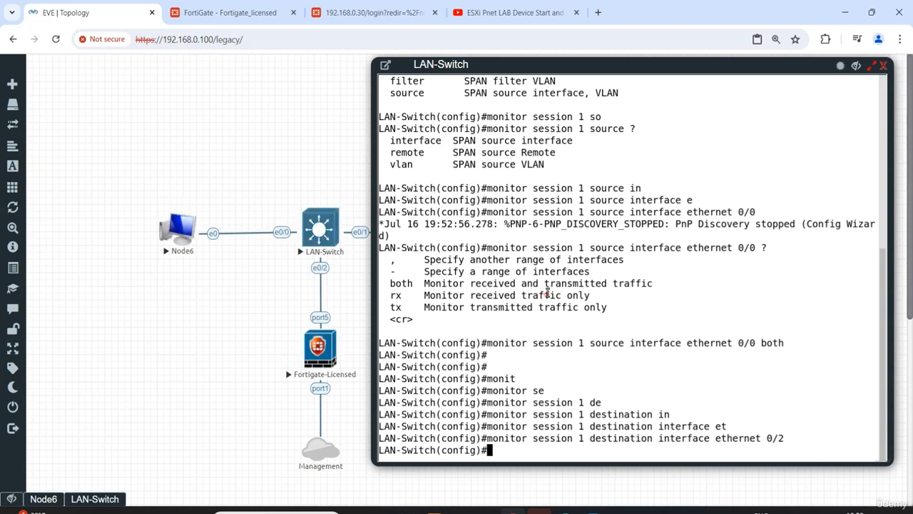
{"action": "key", "text": "Return"}
{"action": "key", "text": "Return"}
{"action": "key", "text": "Return"}
{"action": "key", "text": "Return"}
{"action": "key", "text": "Return"}
{"action": "type", "text": "show"}
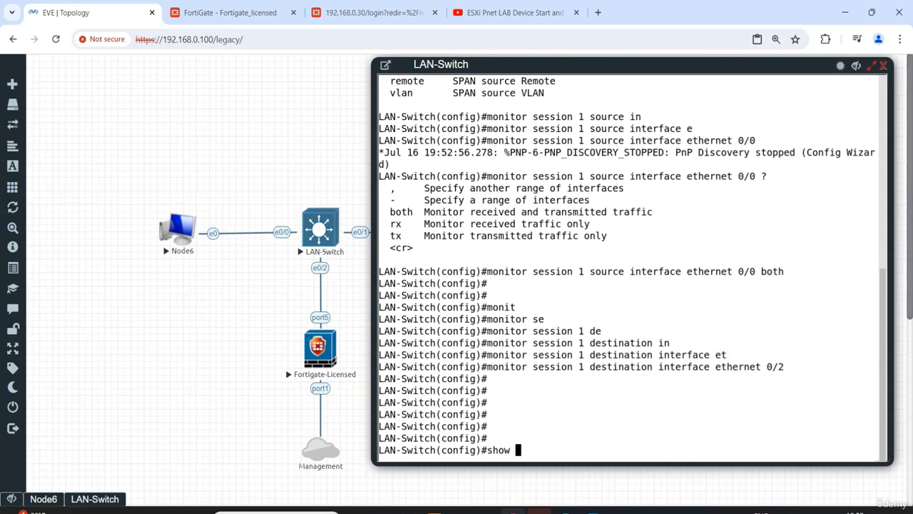
{"action": "key", "text": "BackSpace"}
{"action": "key", "text": "BackSpace"}
{"action": "key", "text": "BackSpace"}
{"action": "key", "text": "BackSpace"}
{"action": "key", "text": "Return"}
Display the configuration of monitor session 1 from configuration mode with do show monitor session 1
{"action": "type", "text": "do show monit"}
{"action": "key", "text": "Tab"}
{"action": "type", "text": "se"}
{"action": "key", "text": "Tab"}
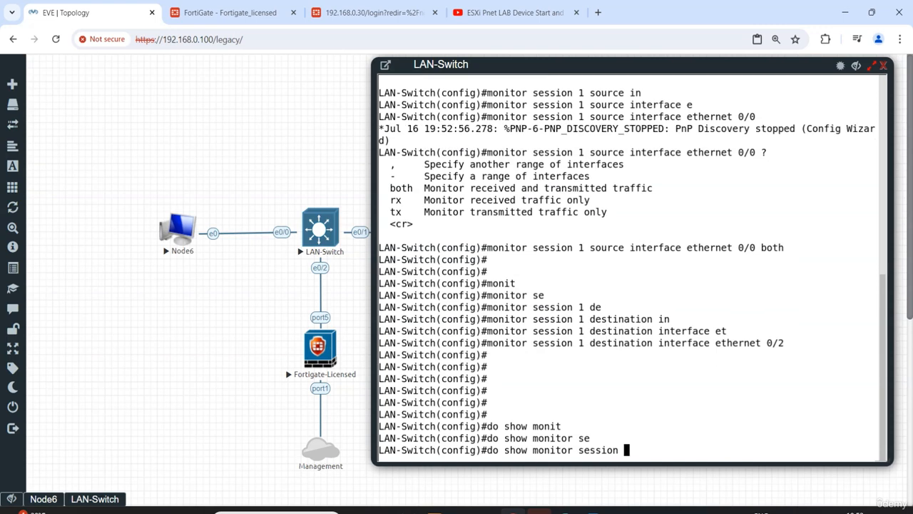
{"action": "type", "text": "1"}
{"action": "key", "text": "Return"}
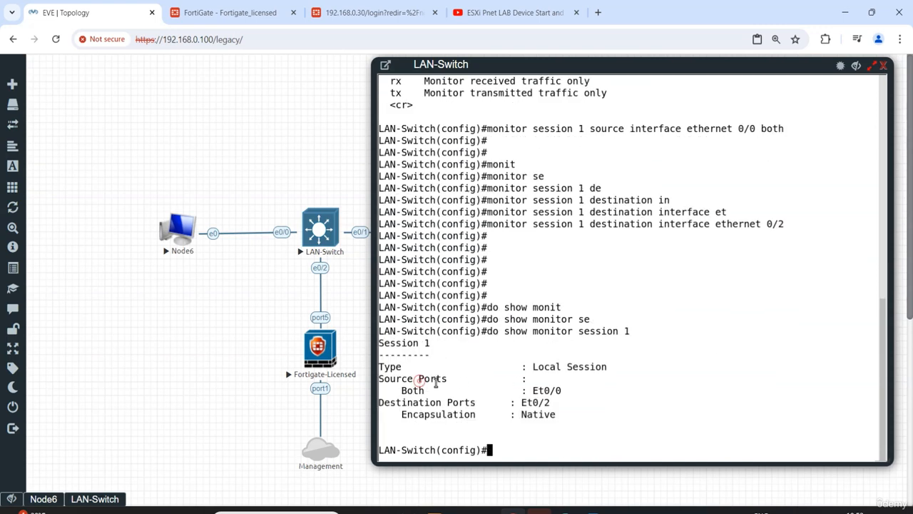
Examine the source port, monitored direction and destination port in the session 1 output, and return to a clean prompt
{"action": "left_click_drag", "start_coordinate": [528, 391], "coordinate": [572, 390]}
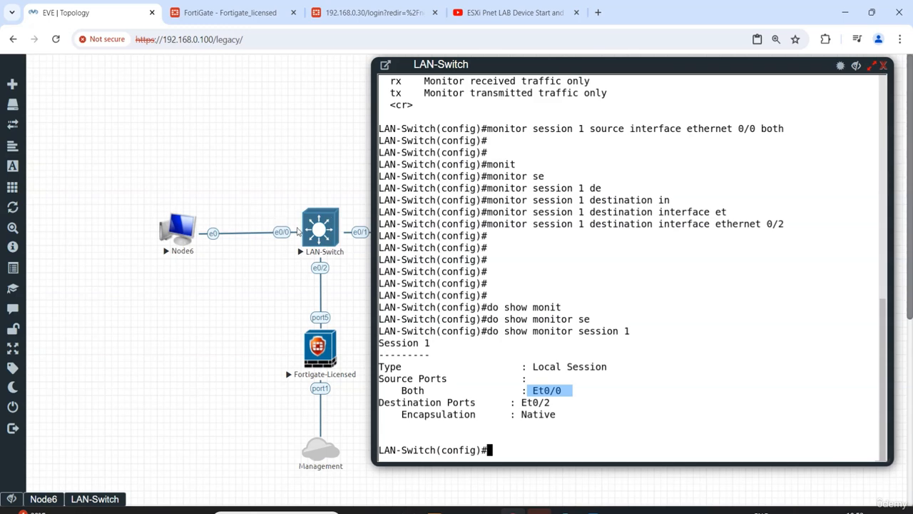
{"action": "left_click_drag", "start_coordinate": [440, 389], "coordinate": [402, 390]}
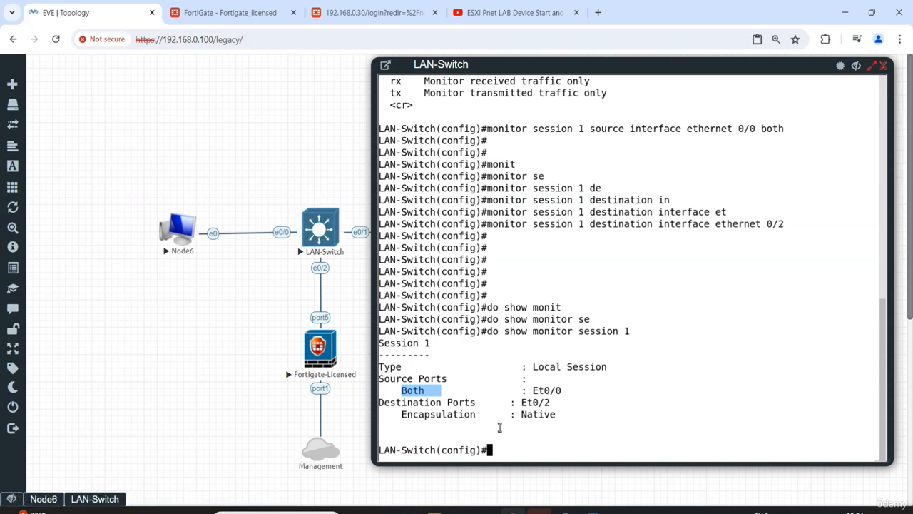
{"action": "left_click_drag", "start_coordinate": [556, 402], "coordinate": [523, 402]}
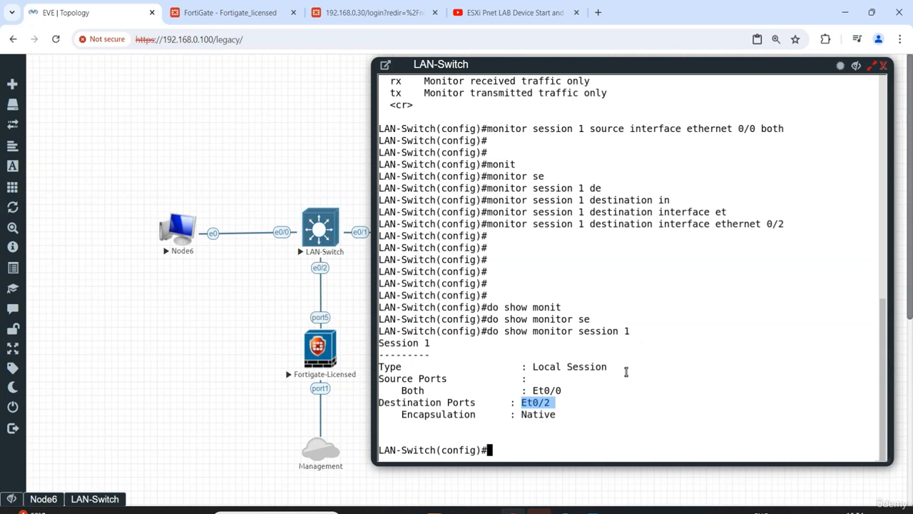
{"action": "left_click", "coordinate": [599, 414]}
{"action": "key", "text": "Return"}
{"action": "key", "text": "Return"}
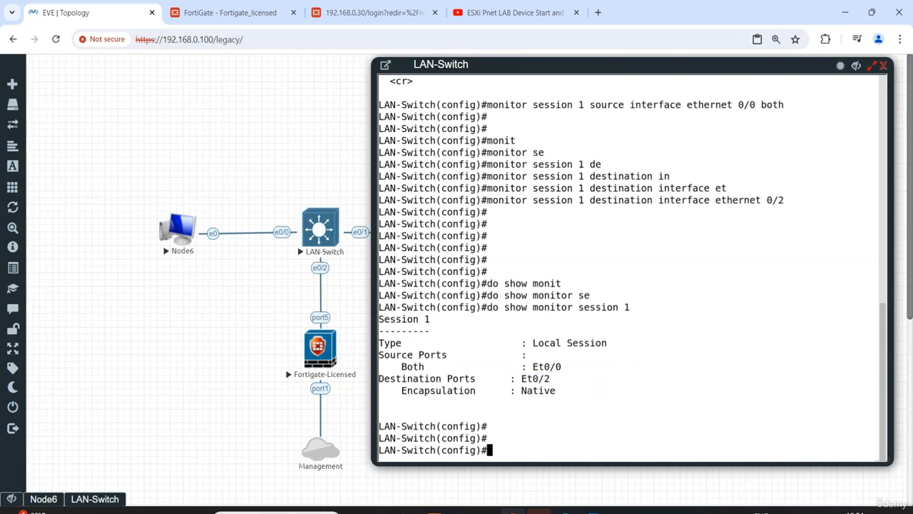
Hide the LAN-Switch console, switch to the FortiGate web interface, and dismiss the FortiOS 7.2.0 overview
{"action": "left_click", "coordinate": [857, 66]}
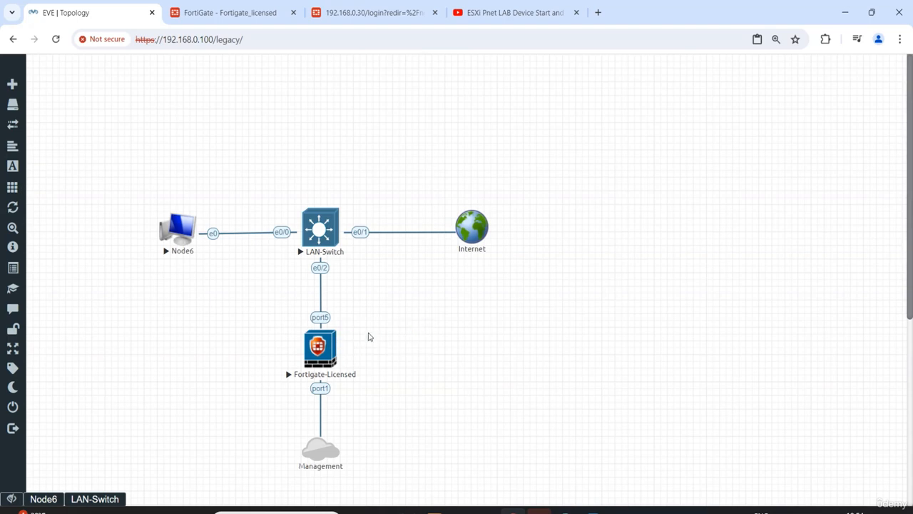
{"action": "left_click", "coordinate": [223, 16]}
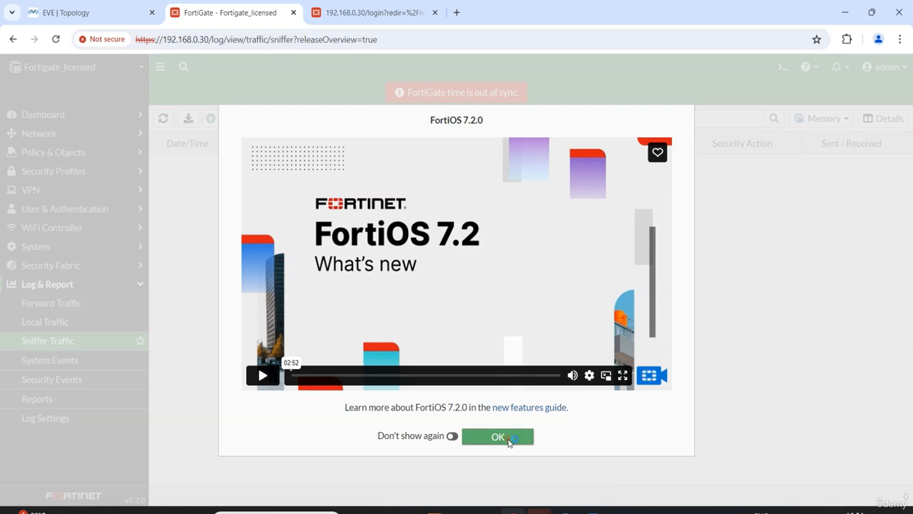
{"action": "left_click", "coordinate": [498, 436]}
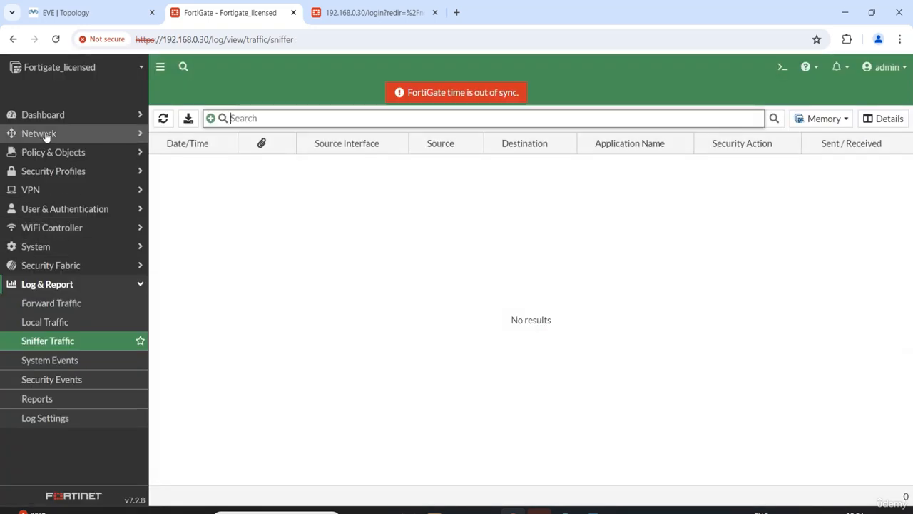
Check in the EVE topology which FortiGate port connects to LAN-Switch, and return to the FortiGate web interface
{"action": "left_click", "coordinate": [105, 13]}
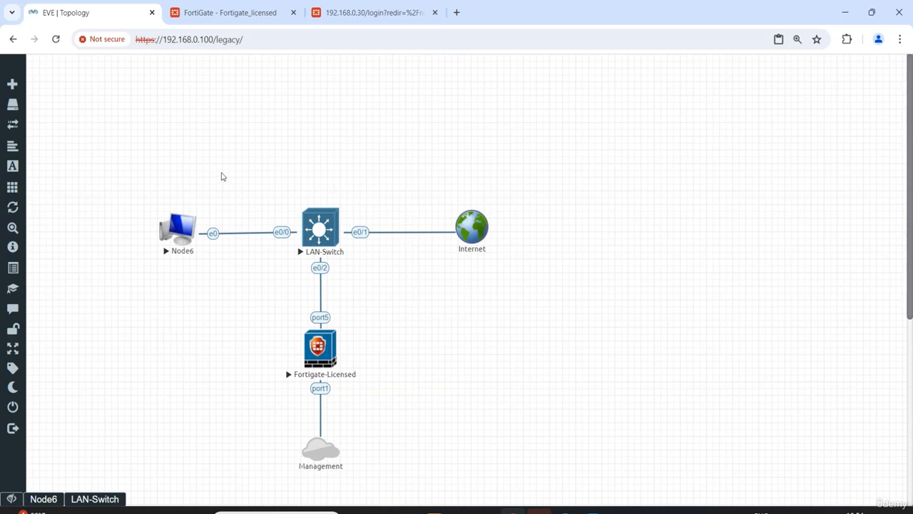
{"action": "left_click", "coordinate": [251, 12]}
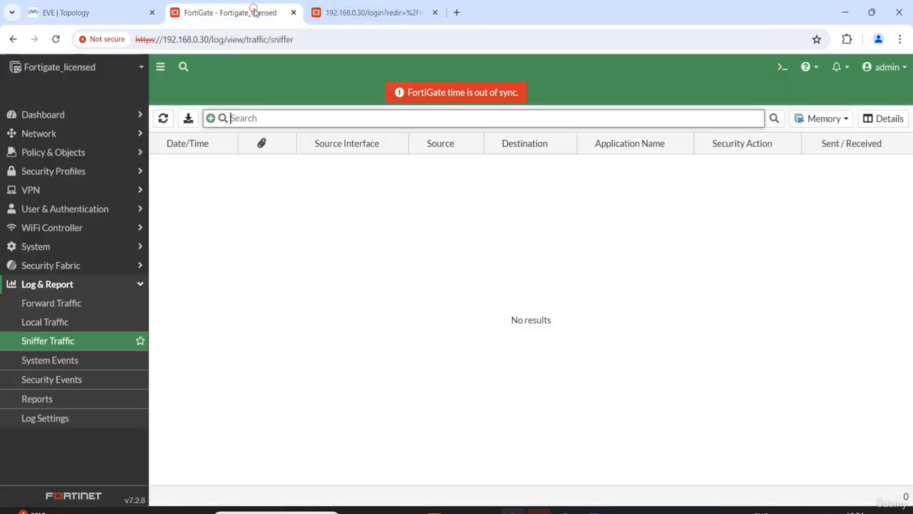
{"action": "left_click", "coordinate": [50, 133]}
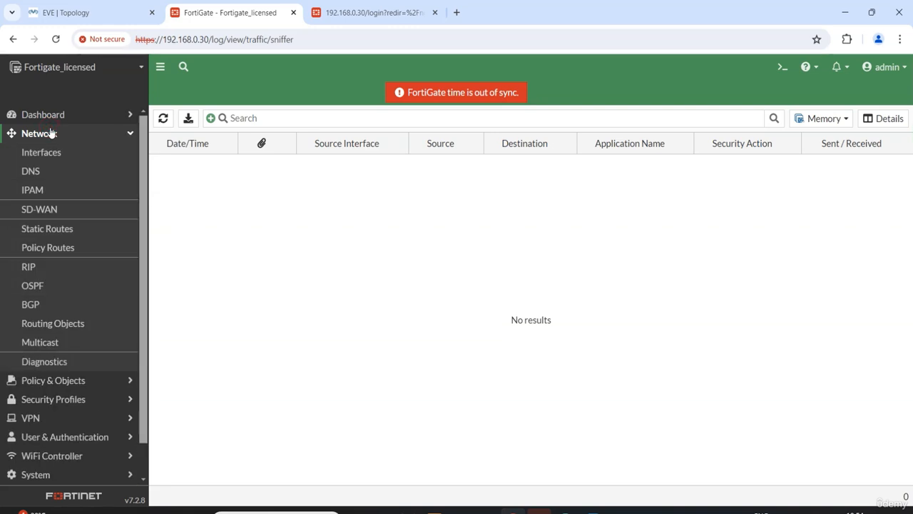
{"action": "left_click", "coordinate": [105, 12]}
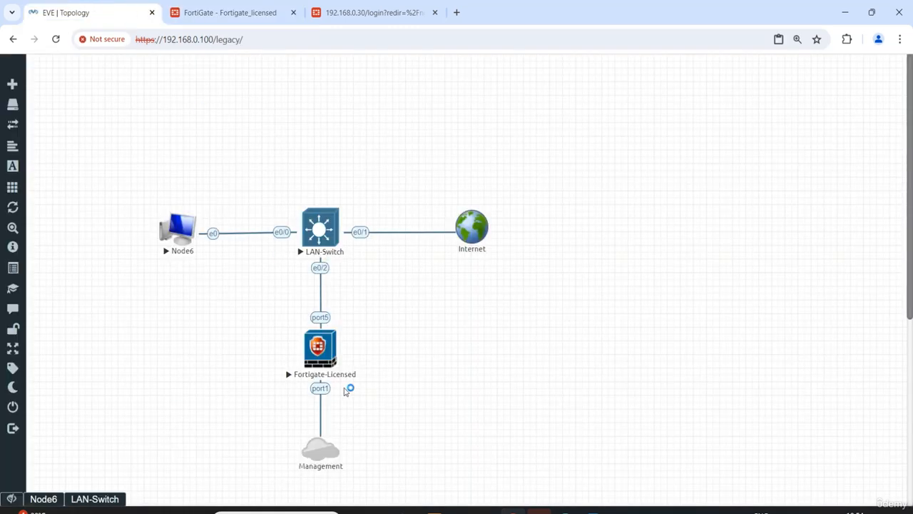
{"action": "left_click", "coordinate": [321, 325]}
{"action": "left_click", "coordinate": [242, 13]}
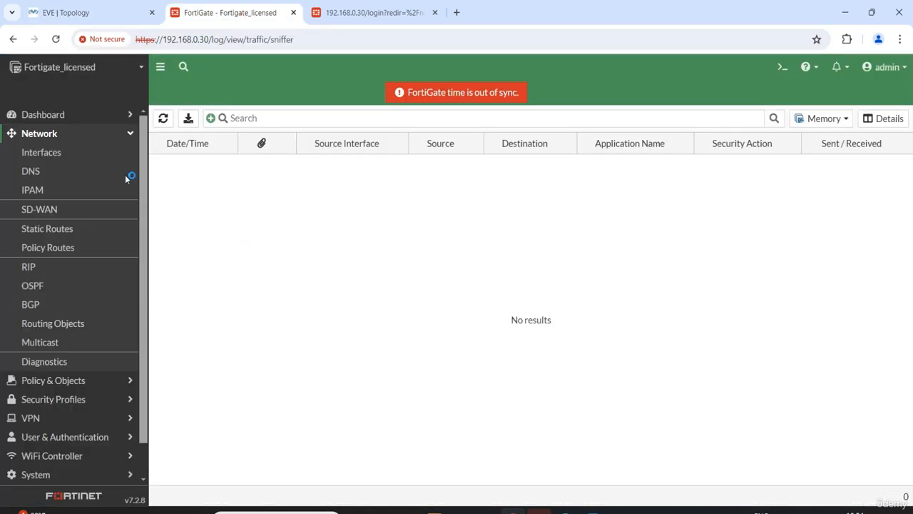
Open the FortiGate's port5 interface for editing and set its alias to One-Arm Sniffer
{"action": "left_click", "coordinate": [39, 150]}
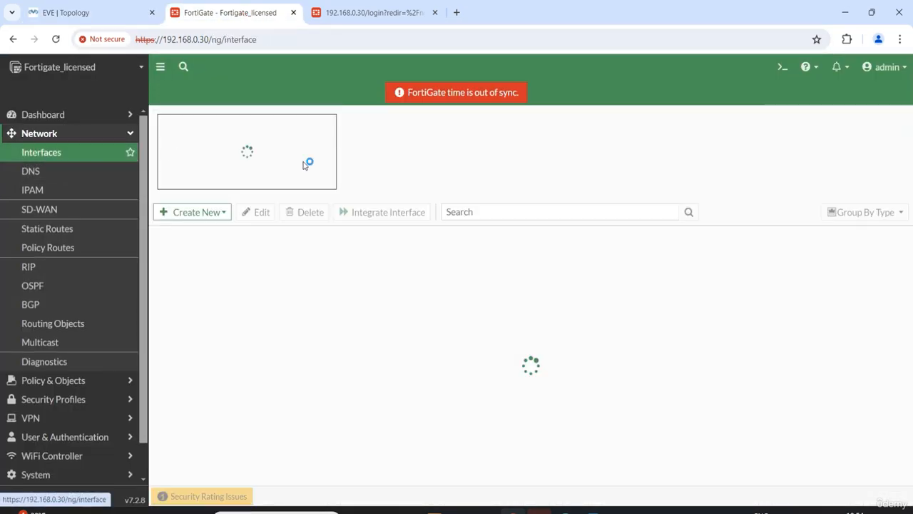
{"action": "scroll", "coordinate": [226, 345], "scroll_direction": "down", "scroll_amount": 3}
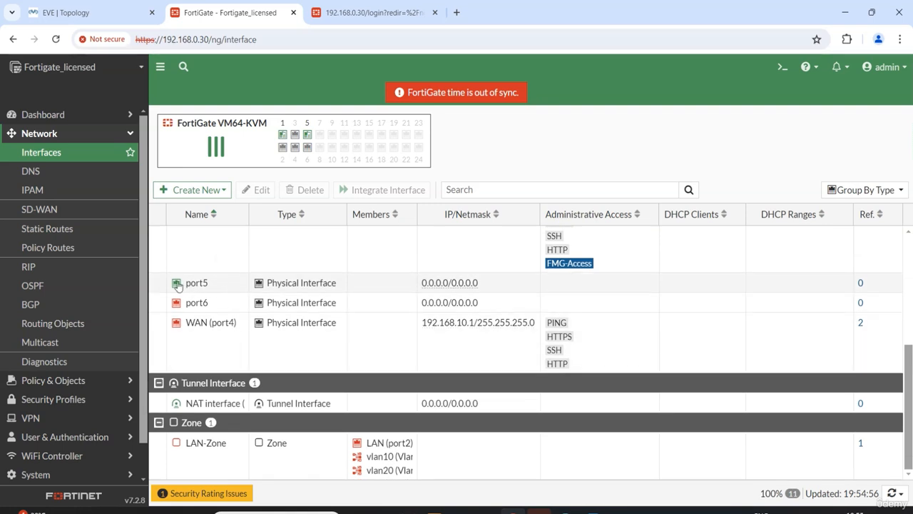
{"action": "mouse_move", "coordinate": [191, 287]}
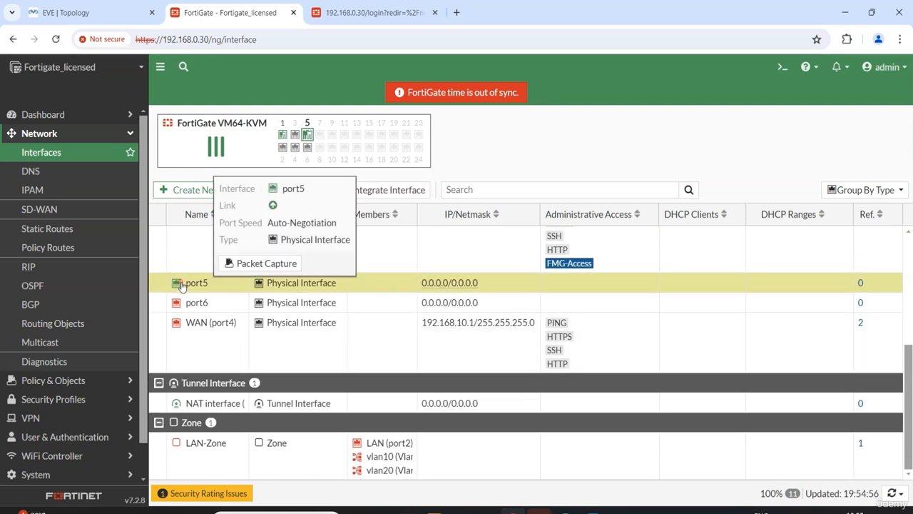
{"action": "double_click", "coordinate": [196, 283]}
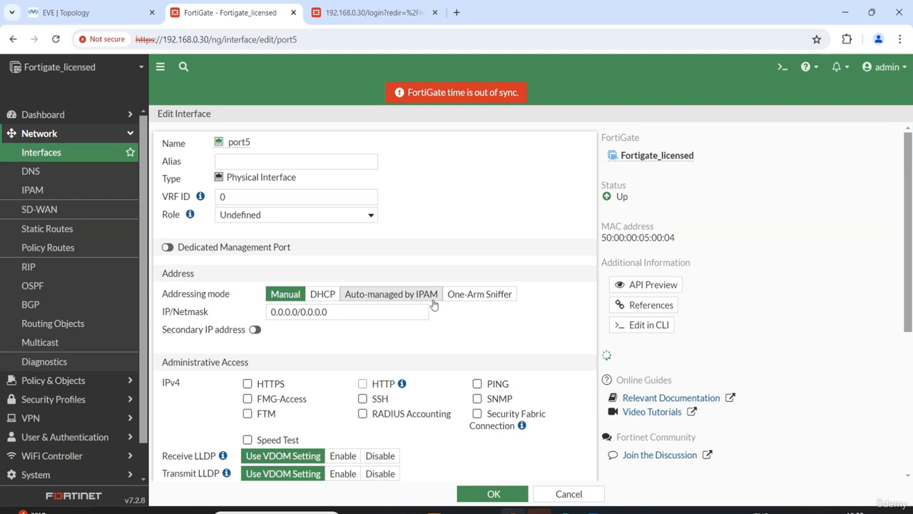
{"action": "left_click", "coordinate": [261, 160]}
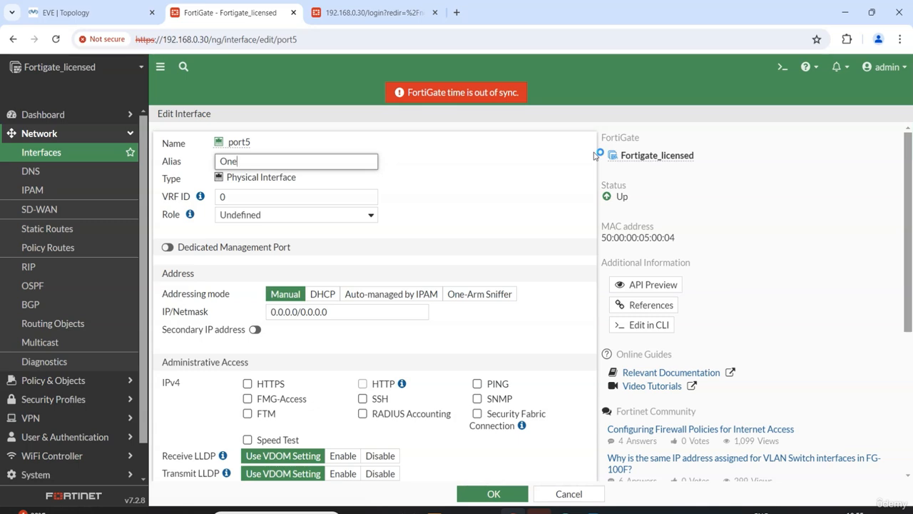
{"action": "type", "text": "One-Arm Sniffer"}
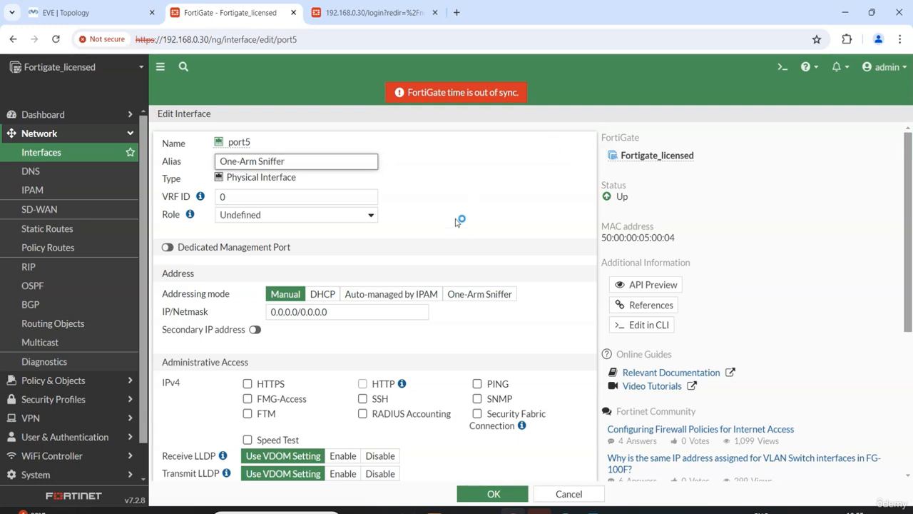
{"action": "left_click", "coordinate": [462, 175]}
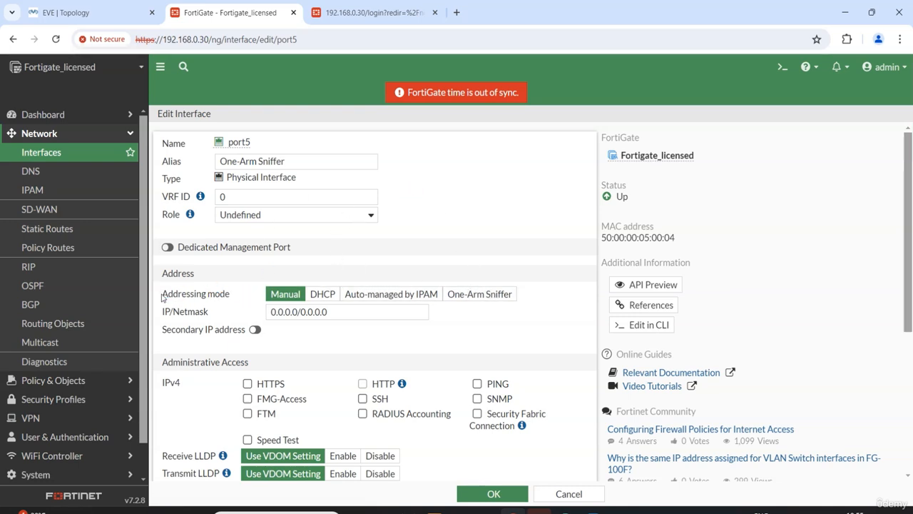
Set the addressing mode of port5 to One-Arm Sniffer
{"action": "left_click_drag", "start_coordinate": [160, 292], "coordinate": [234, 294]}
{"action": "left_click", "coordinate": [235, 294]}
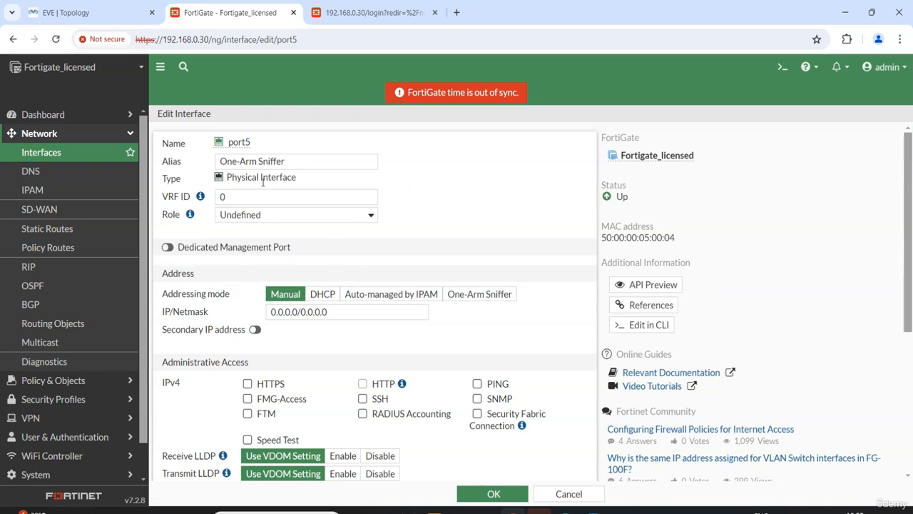
{"action": "left_click", "coordinate": [489, 298]}
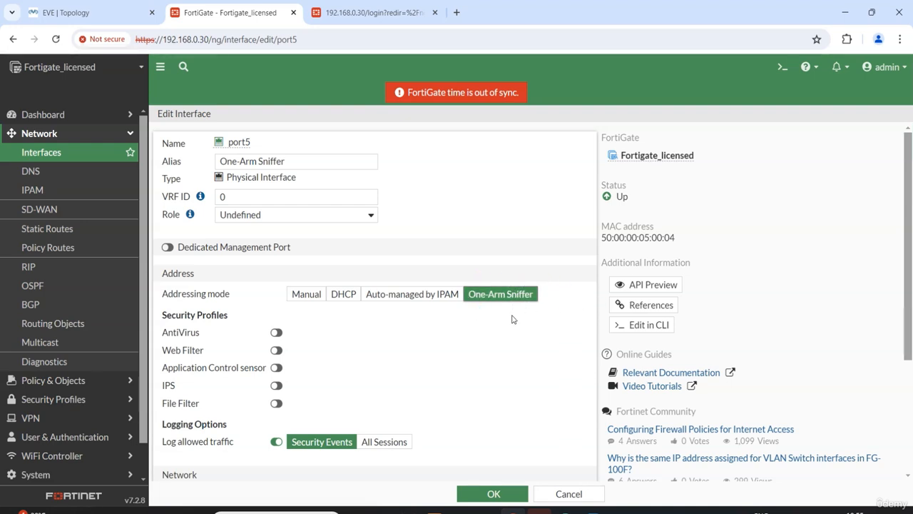
Set port5 to log allowed traffic for All Sessions, and save the interface settings
{"action": "scroll", "coordinate": [479, 235], "scroll_direction": "down", "scroll_amount": 2}
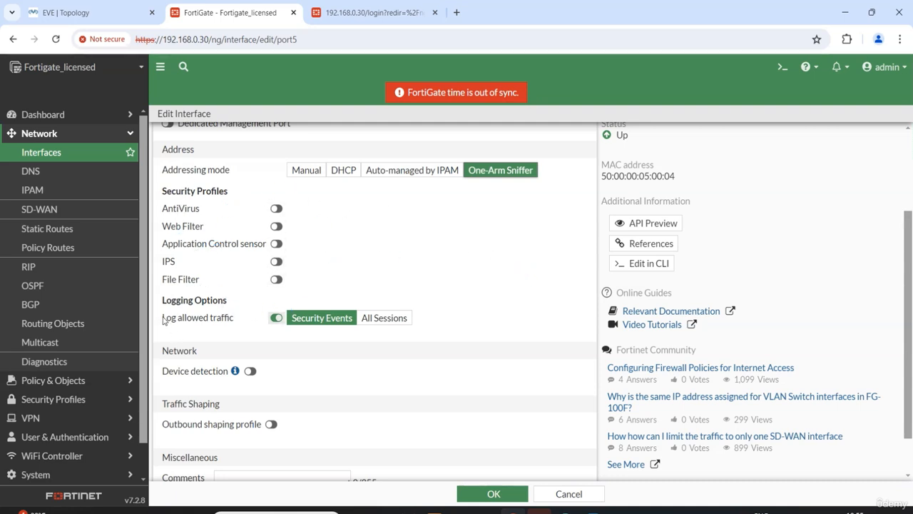
{"action": "left_click_drag", "start_coordinate": [163, 321], "coordinate": [239, 326]}
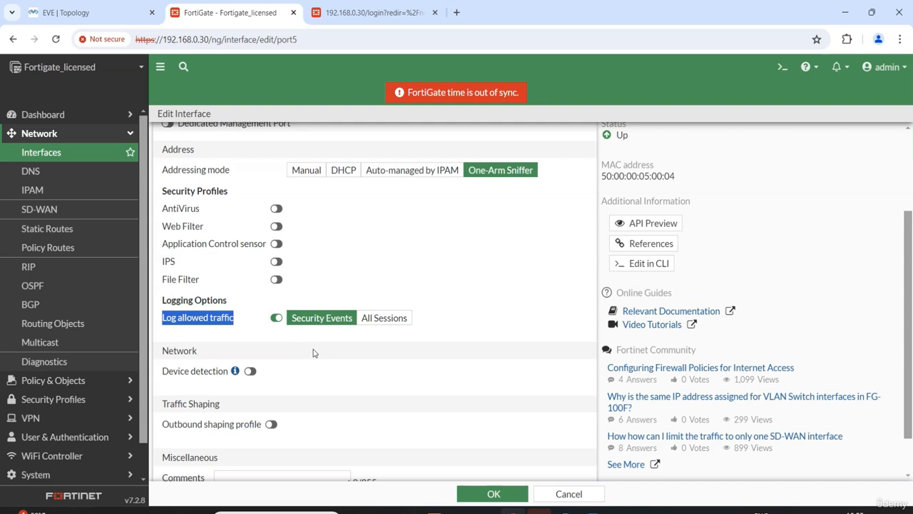
{"action": "left_click", "coordinate": [384, 318]}
{"action": "scroll", "coordinate": [451, 291], "scroll_direction": "down", "scroll_amount": 1}
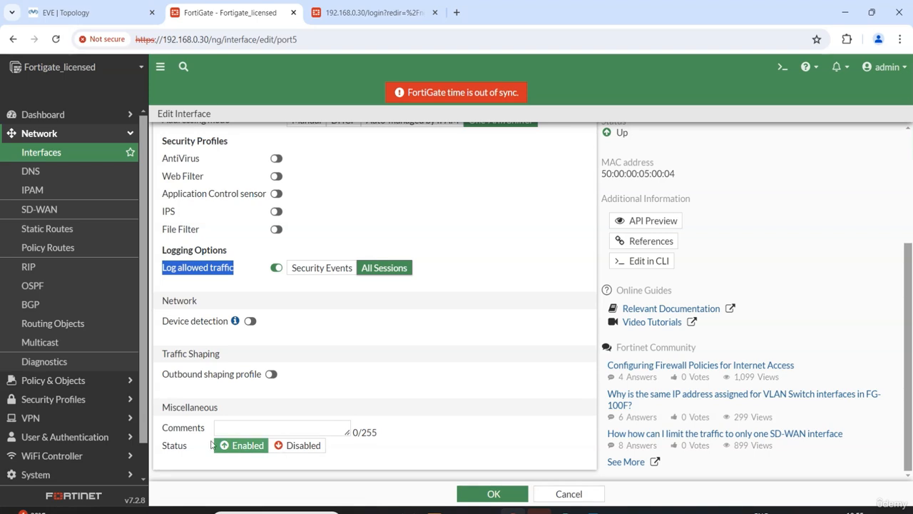
{"action": "scroll", "coordinate": [465, 424], "scroll_direction": "up", "scroll_amount": 3}
{"action": "scroll", "coordinate": [414, 412], "scroll_direction": "up", "scroll_amount": 1}
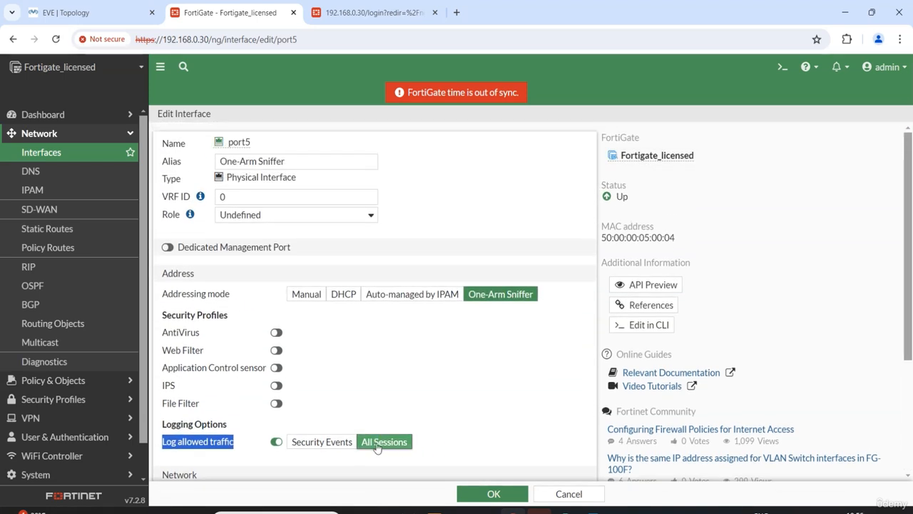
{"action": "left_click", "coordinate": [503, 494]}
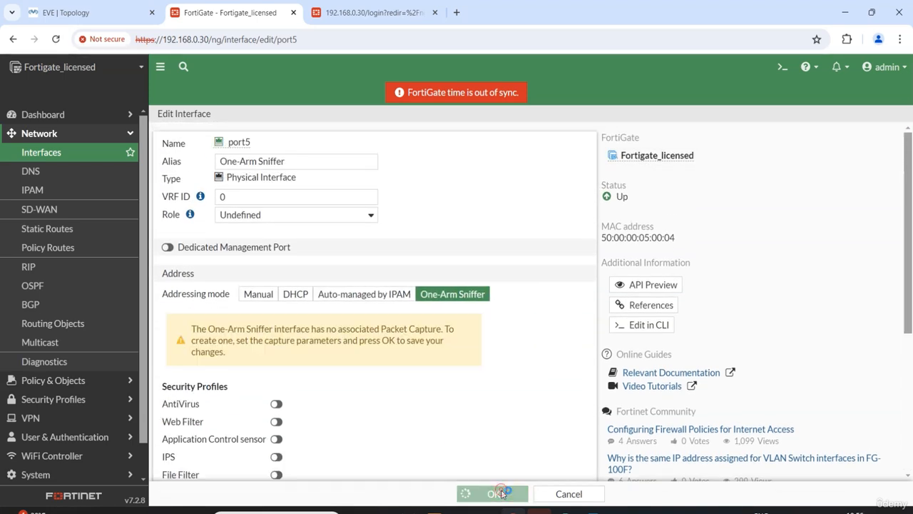
{"action": "scroll", "coordinate": [336, 395], "scroll_direction": "down", "scroll_amount": 4}
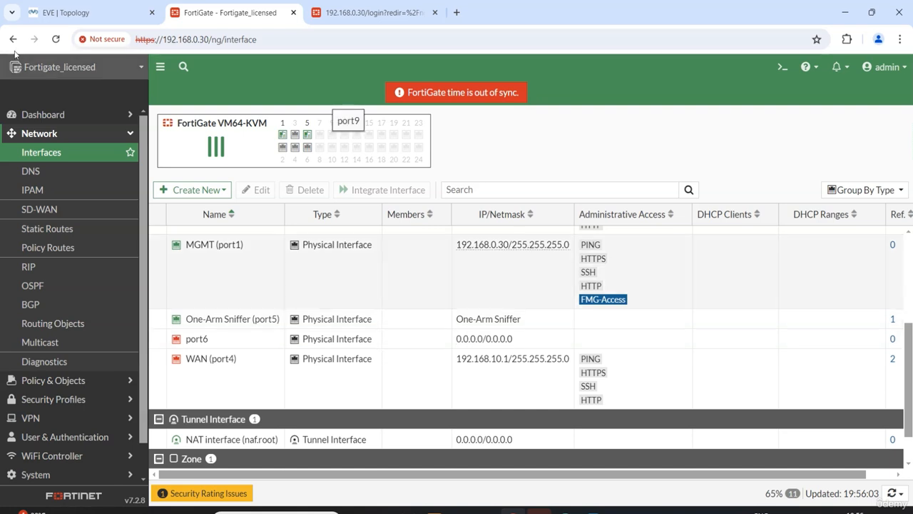
Switch to the EVE topology, start a continuous ping to 8.8.8.8 from Node6's terminal, and make its console window transparent
{"action": "left_click", "coordinate": [112, 13]}
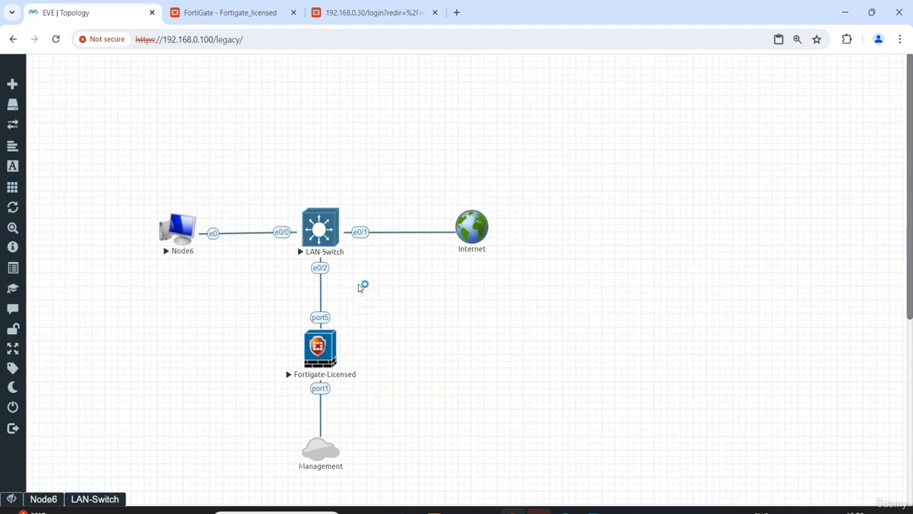
{"action": "left_click", "coordinate": [176, 236]}
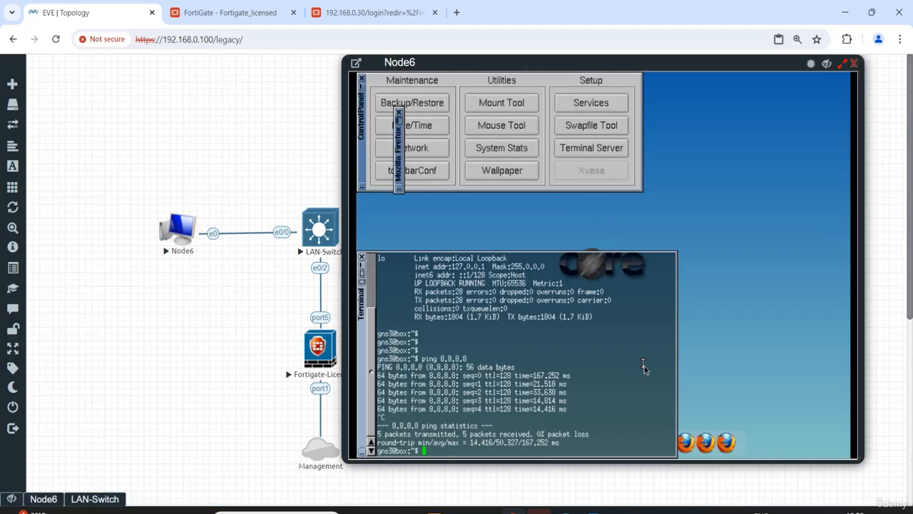
{"action": "key", "text": "Return"}
{"action": "key", "text": "Return"}
{"action": "key", "text": "Return"}
{"action": "key", "text": "Return"}
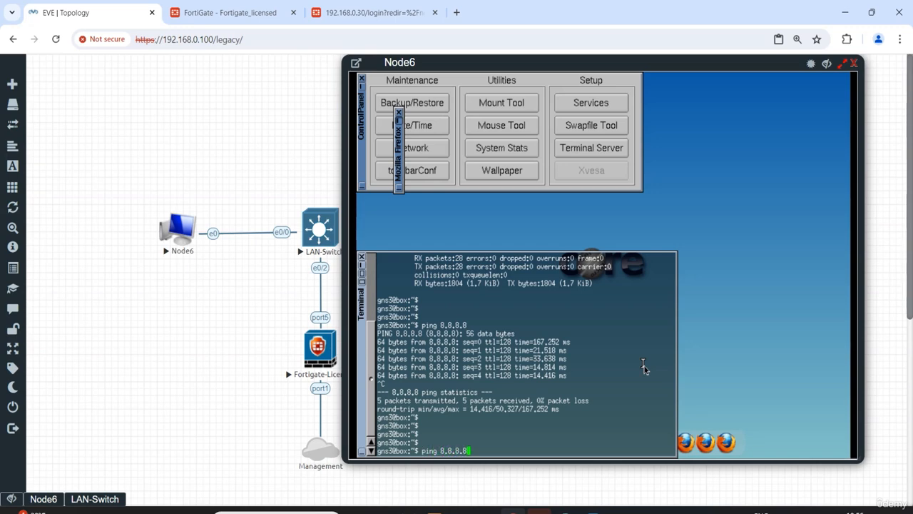
{"action": "type", "text": "ping 8.8.8.8"}
{"action": "key", "text": "Return"}
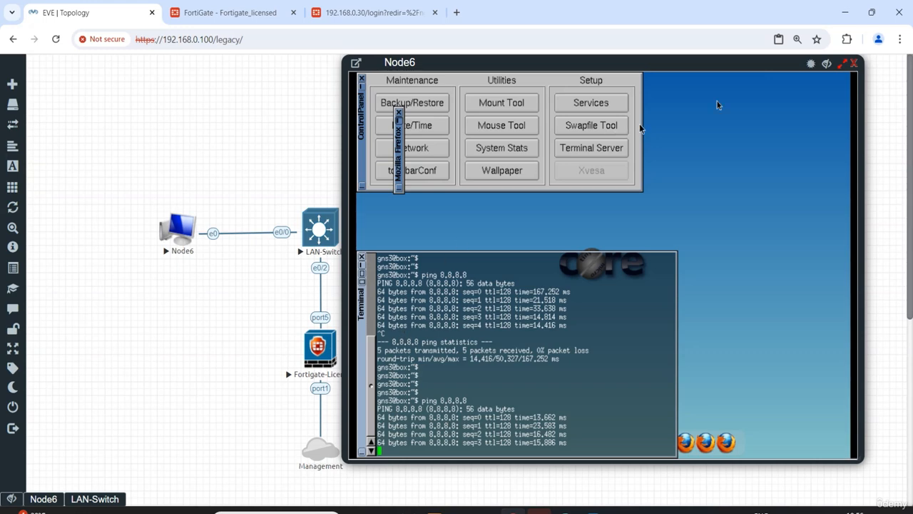
{"action": "left_click", "coordinate": [813, 64]}
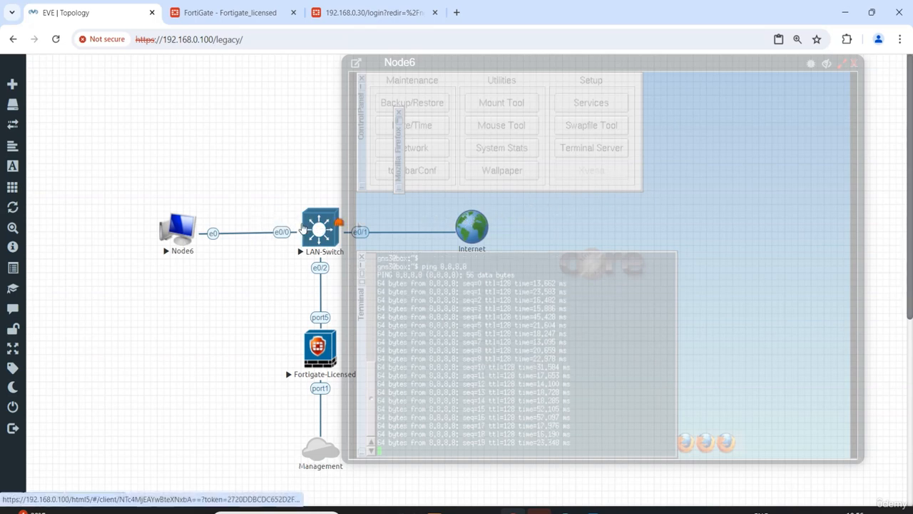
{"action": "left_click", "coordinate": [305, 235]}
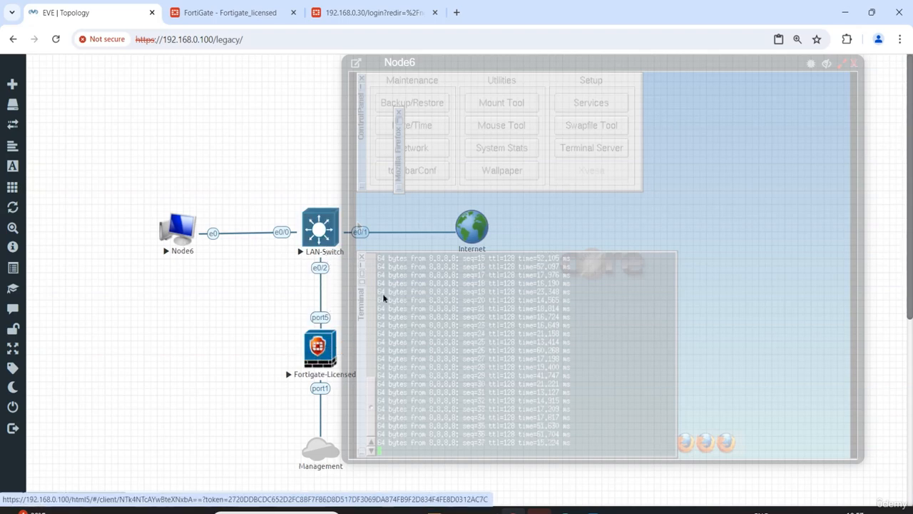
Switch to the FortiGate web interface, open the packet capture diagnostics, and select One-Arm Sniffer (port5) as the capture interface
{"action": "left_click", "coordinate": [231, 17]}
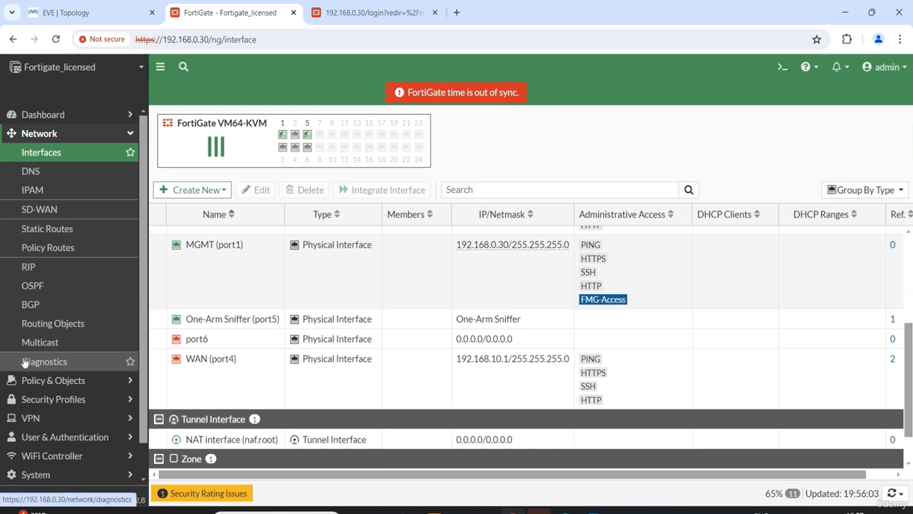
{"action": "left_click", "coordinate": [53, 363]}
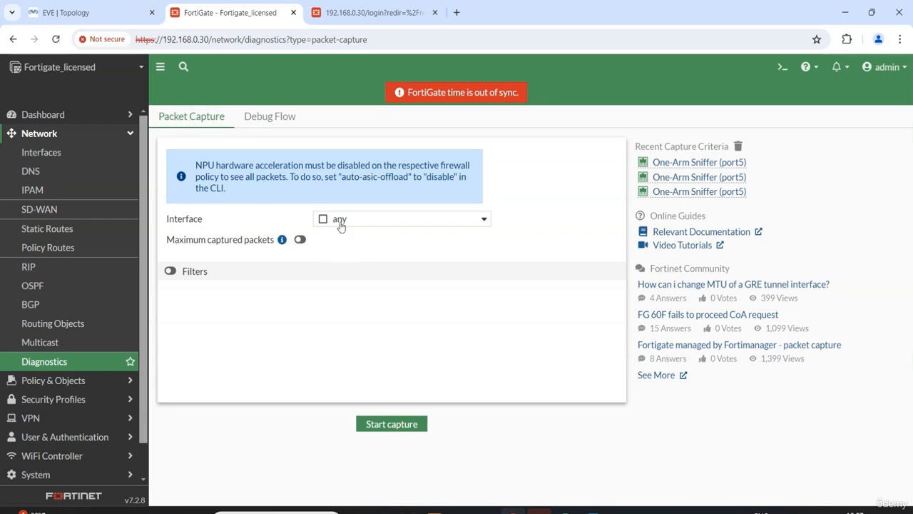
{"action": "left_click", "coordinate": [403, 222]}
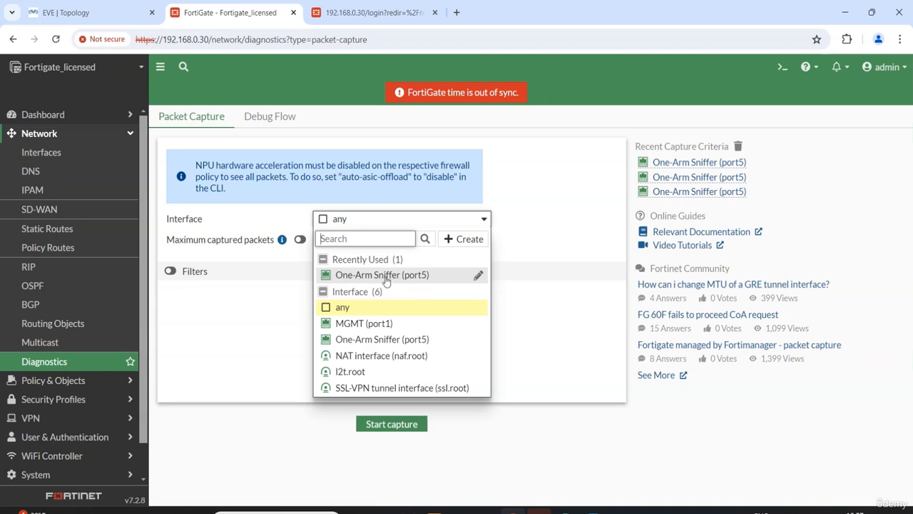
{"action": "mouse_move", "coordinate": [403, 280]}
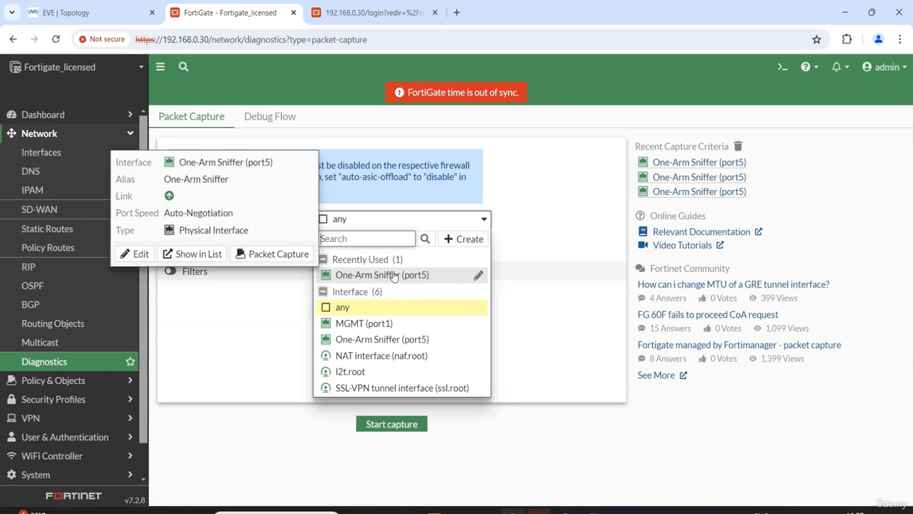
{"action": "left_click", "coordinate": [384, 278]}
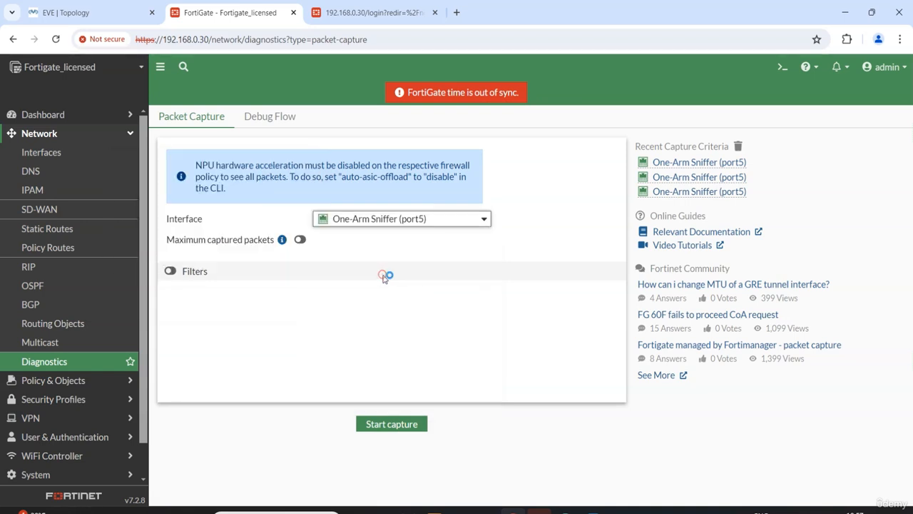
{"action": "mouse_move", "coordinate": [365, 230]}
Examine the maximum captured packets option and the filter fields of the packet capture, leaving both options off
{"action": "left_click", "coordinate": [301, 241]}
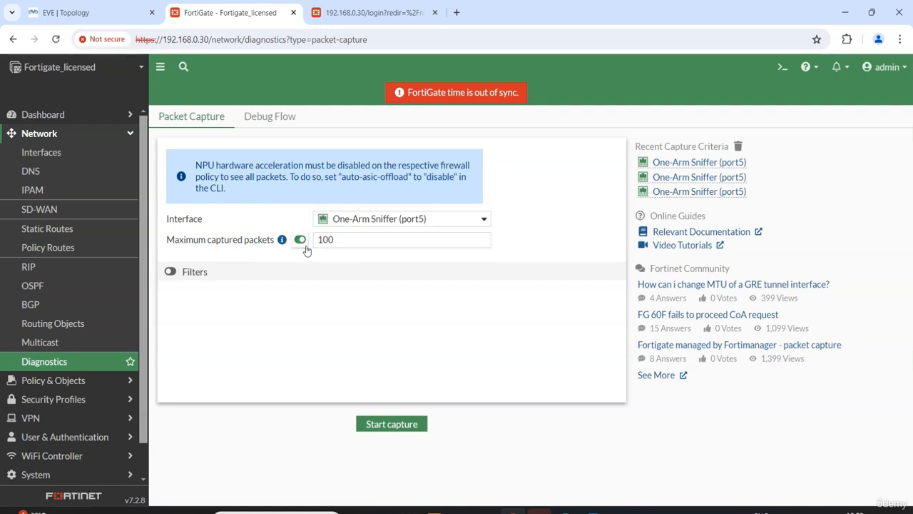
{"action": "left_click", "coordinate": [300, 241]}
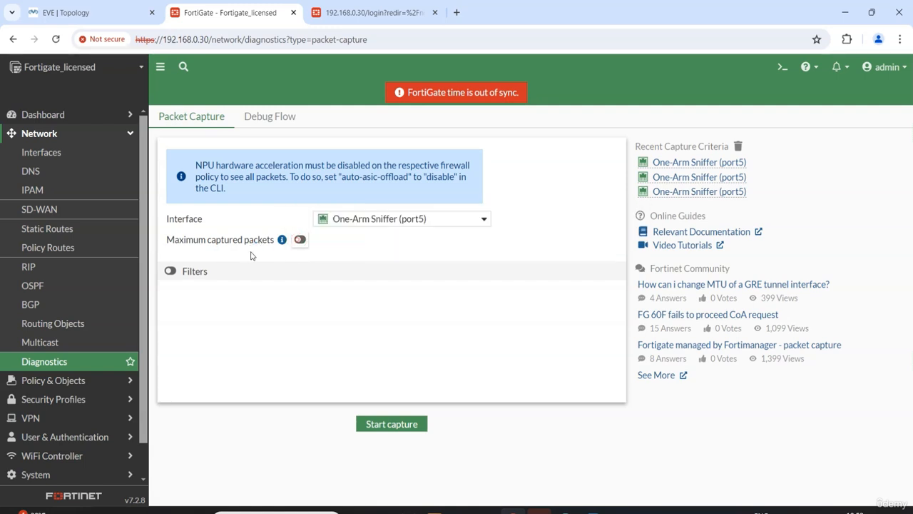
{"action": "left_click", "coordinate": [171, 272]}
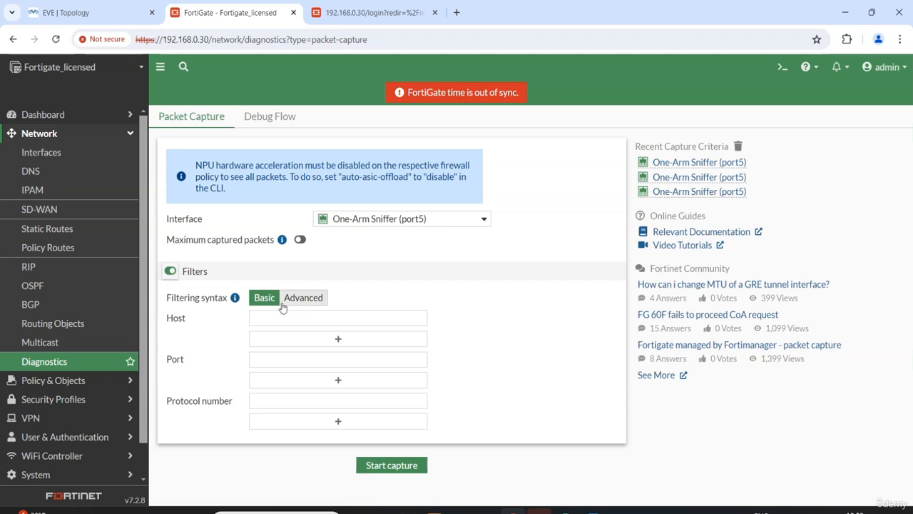
{"action": "left_click", "coordinate": [170, 272]}
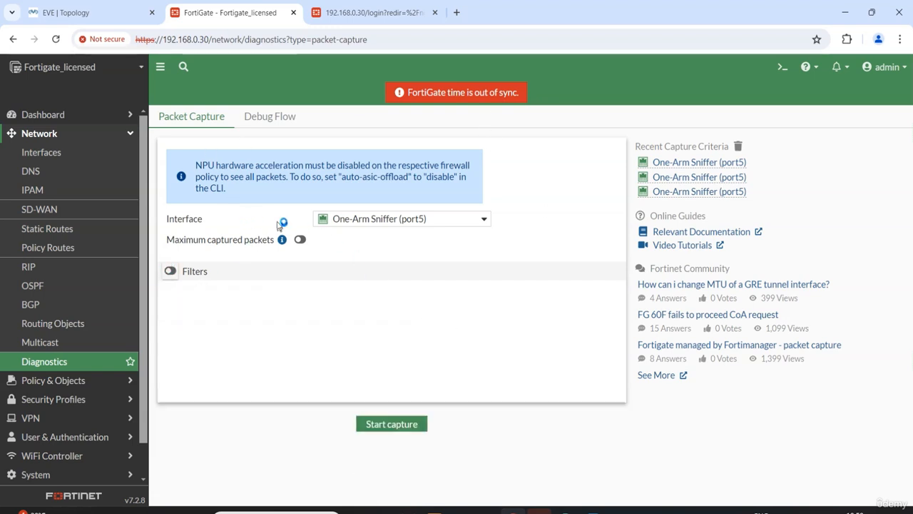
Start the packet capture on One-Arm Sniffer (port5), switch to the EVE topology, and make Node6's console window opaque again
{"action": "mouse_move", "coordinate": [414, 223]}
{"action": "left_click", "coordinate": [393, 424]}
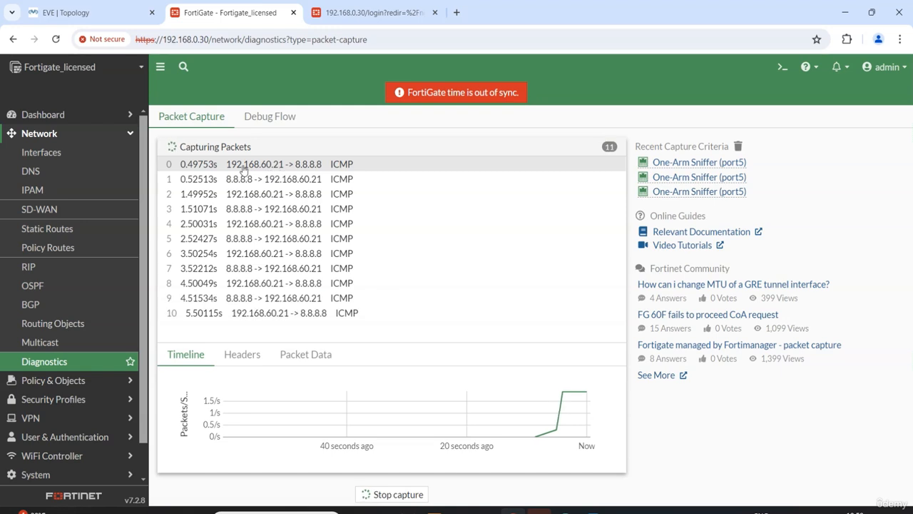
{"action": "left_click", "coordinate": [64, 13]}
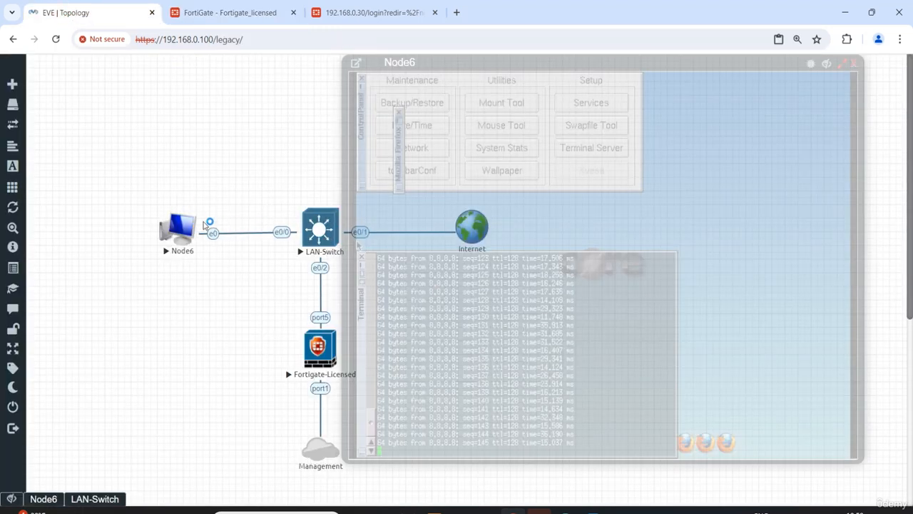
{"action": "left_click", "coordinate": [811, 63]}
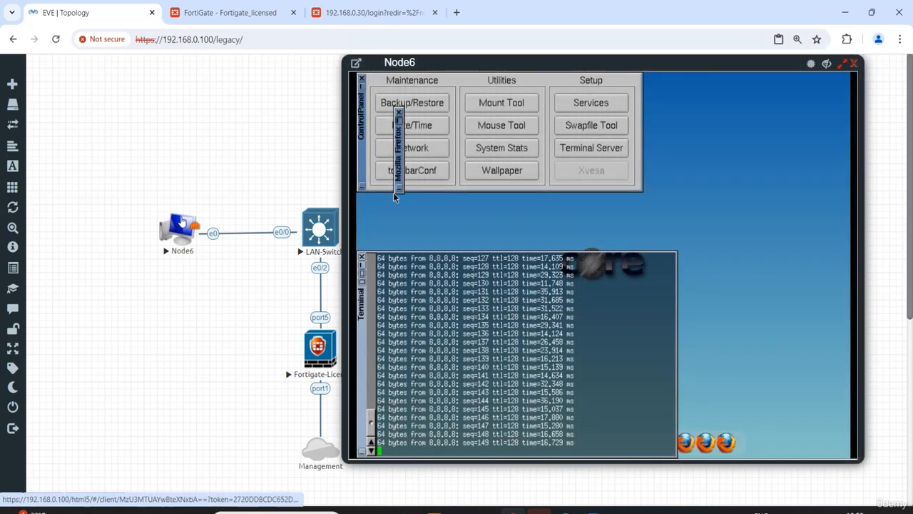
Switch to the FortiGate web interface and examine a captured ICMP packet's headers and packet data, as well as the capture timeline
{"action": "left_click", "coordinate": [225, 19]}
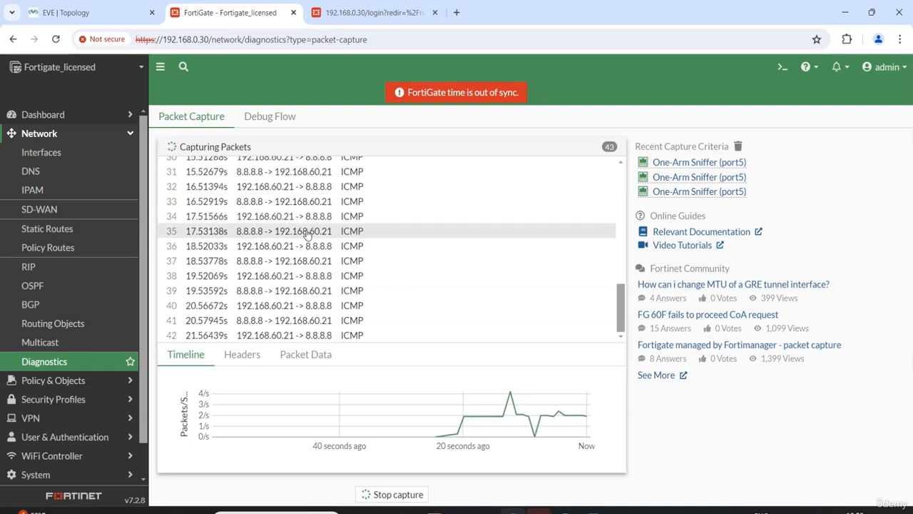
{"action": "left_click", "coordinate": [242, 354]}
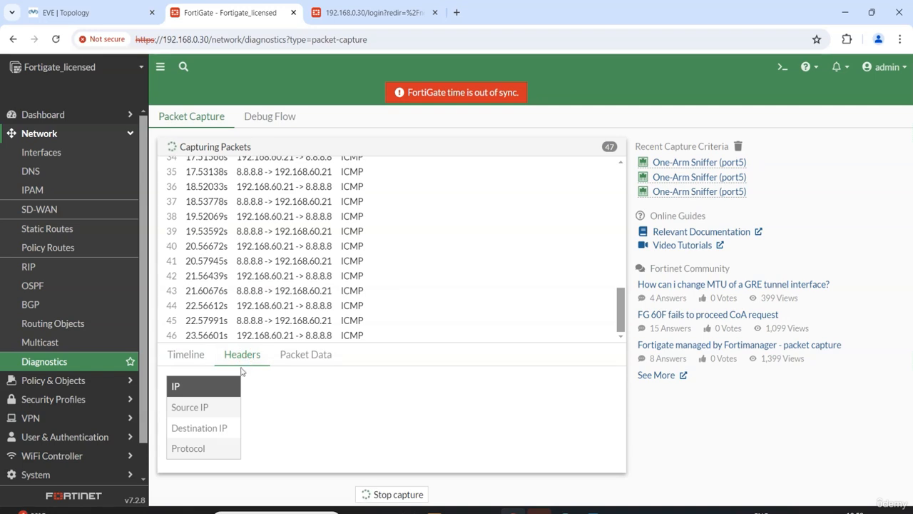
{"action": "left_click", "coordinate": [265, 288]}
{"action": "left_click", "coordinate": [301, 245]}
{"action": "left_click", "coordinate": [307, 215]}
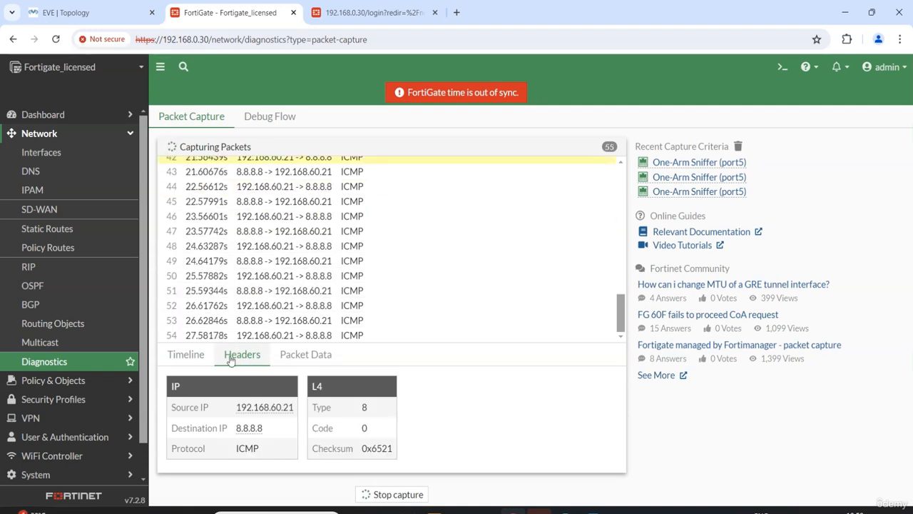
{"action": "left_click", "coordinate": [294, 356]}
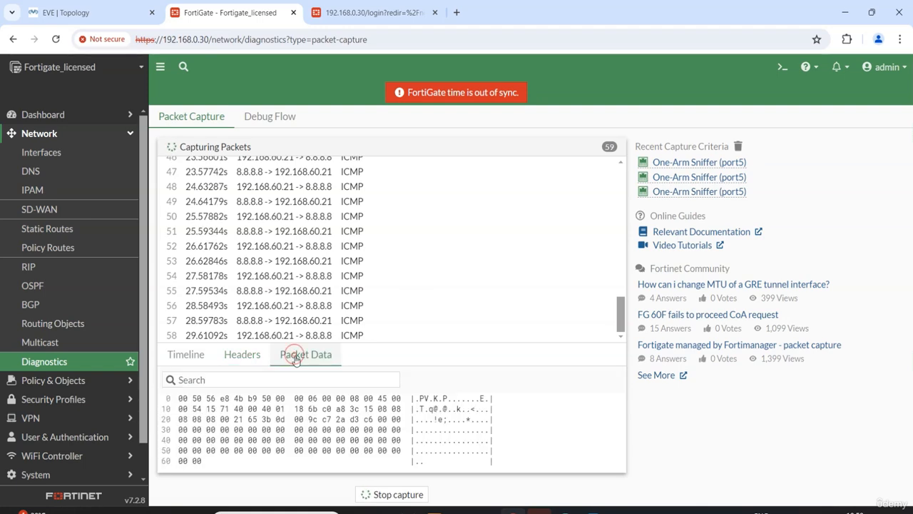
{"action": "left_click", "coordinate": [187, 353]}
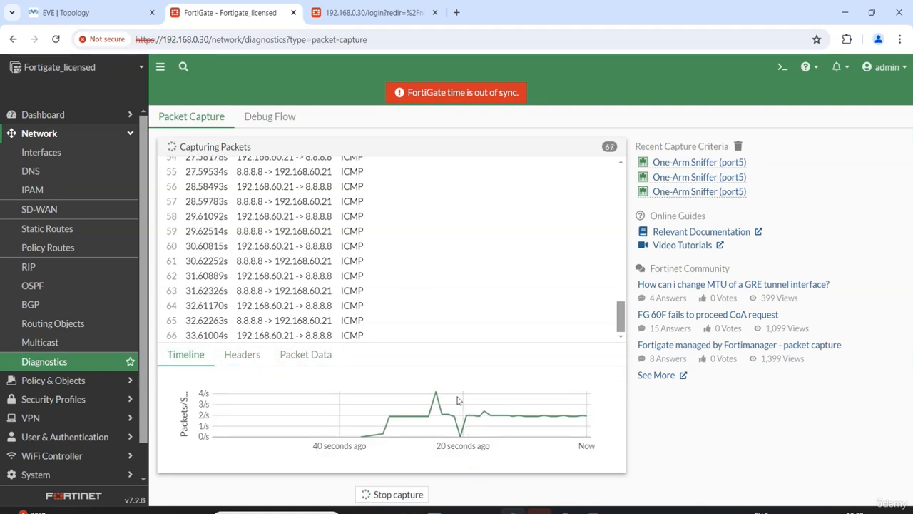
Switch to the EVE topology, stop the running ping in Node6's terminal, and bring up Firefox on Node6
{"action": "left_click", "coordinate": [120, 14]}
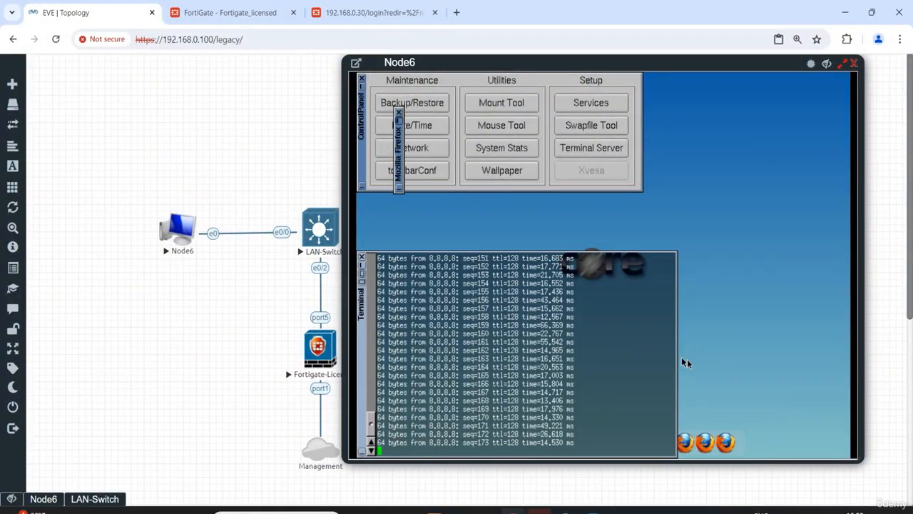
{"action": "key", "text": "ctrl+c"}
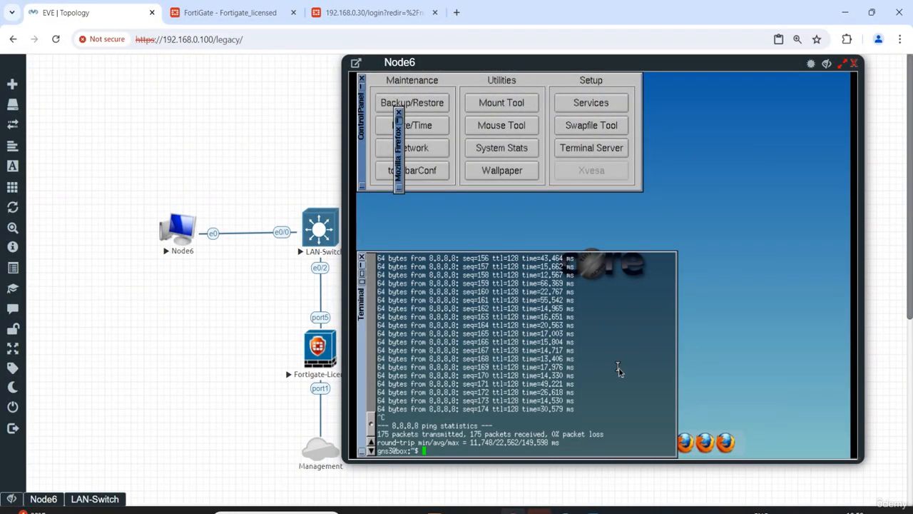
{"action": "right_click", "coordinate": [739, 327]}
{"action": "left_click", "coordinate": [728, 442]}
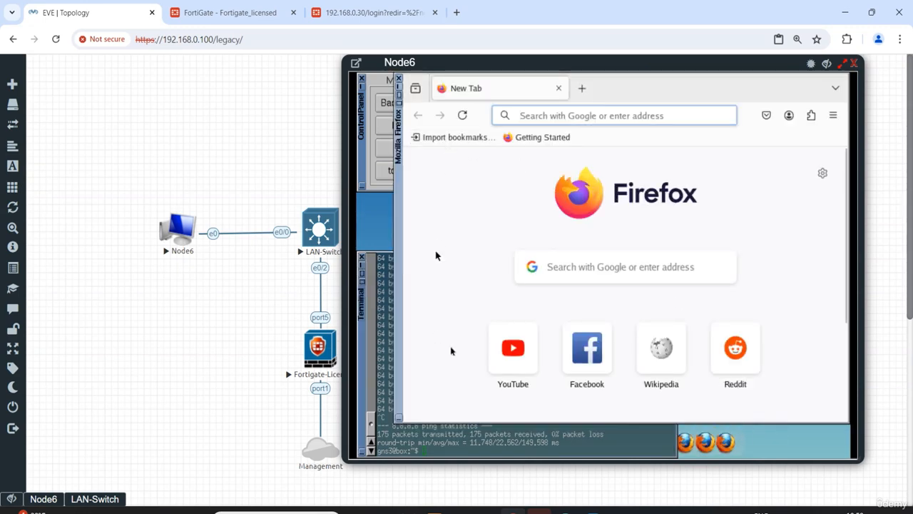
Load YouTube, Facebook and Wikipedia in three separate Firefox tabs on Node6 to generate web traffic
{"action": "left_click", "coordinate": [537, 354]}
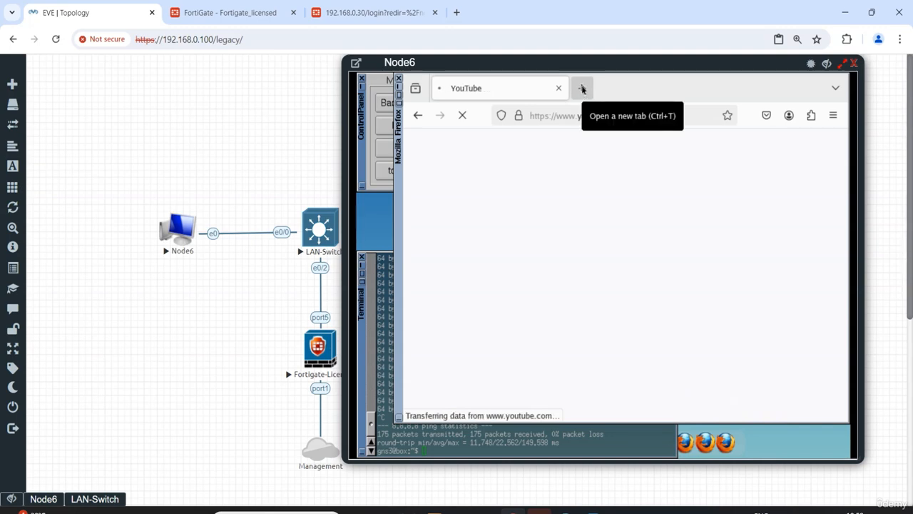
{"action": "left_click", "coordinate": [583, 88]}
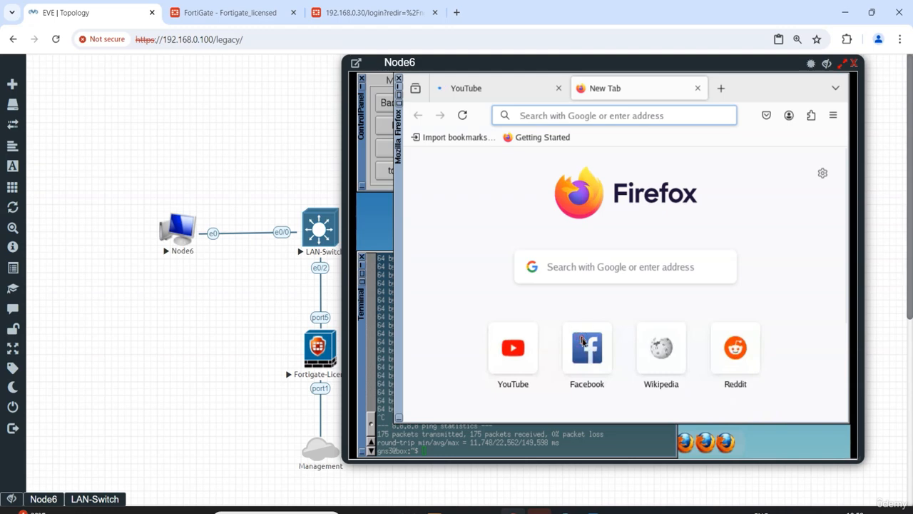
{"action": "left_click", "coordinate": [583, 342]}
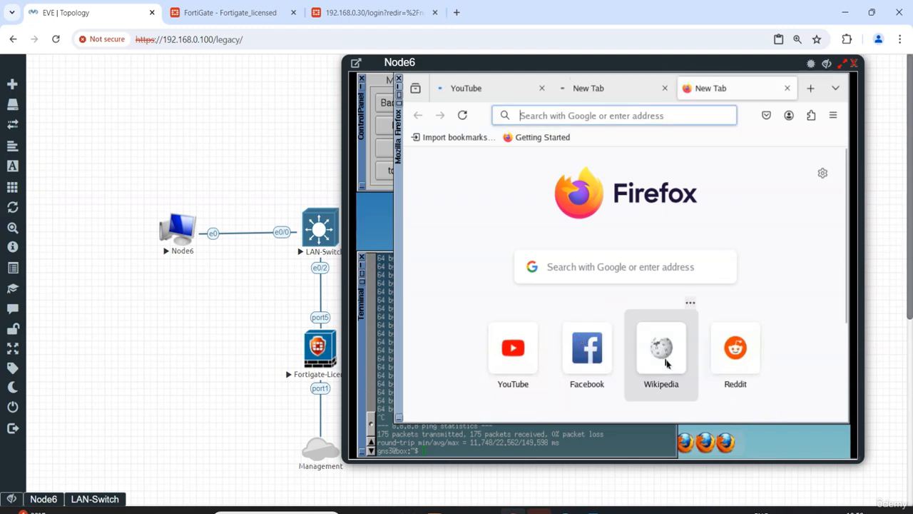
{"action": "left_click", "coordinate": [665, 363]}
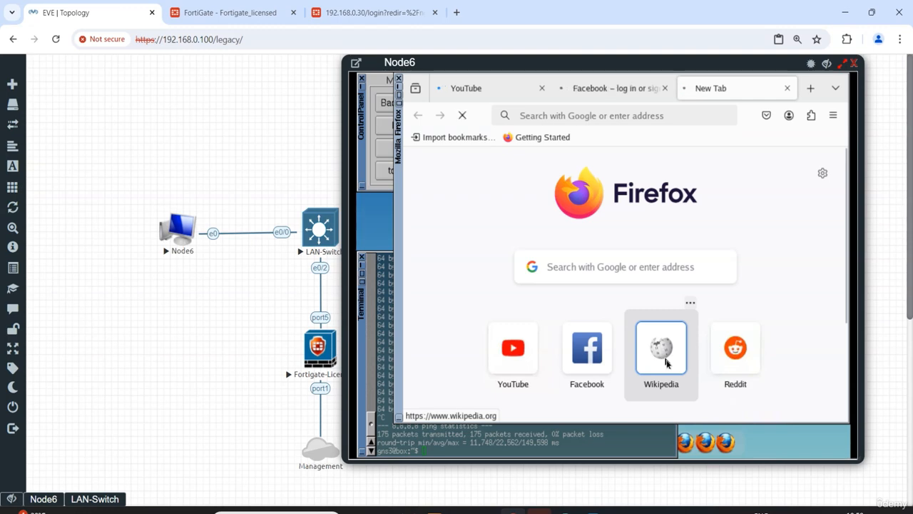
Check that the YouTube, Facebook and Wikipedia pages load in Node6's Firefox
{"action": "left_click", "coordinate": [613, 89]}
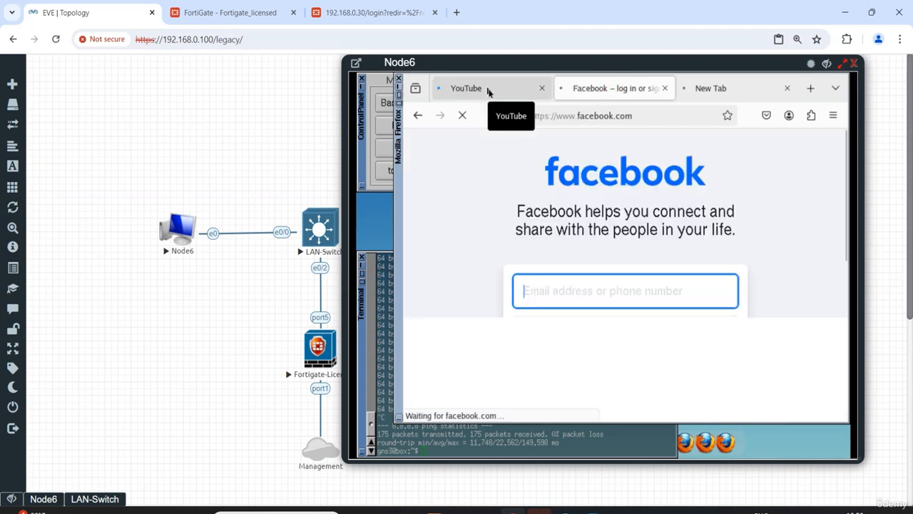
{"action": "left_click", "coordinate": [488, 89]}
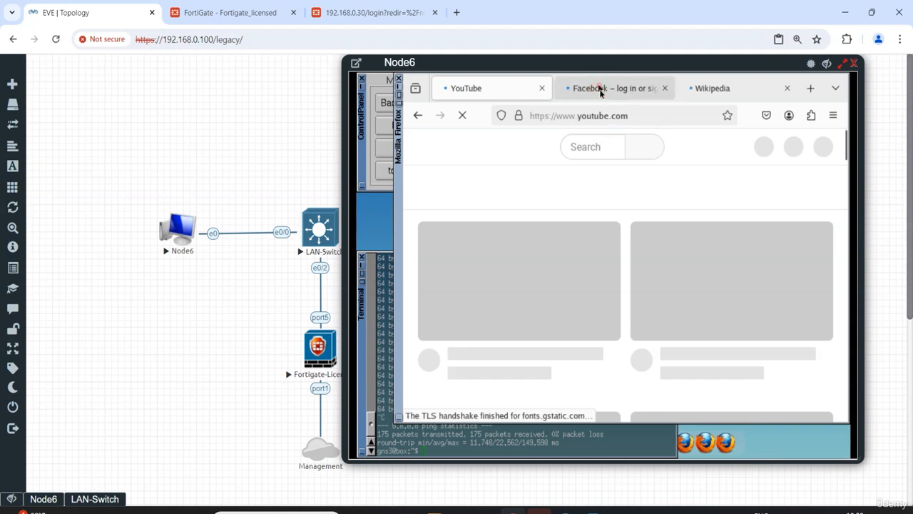
{"action": "left_click", "coordinate": [600, 88]}
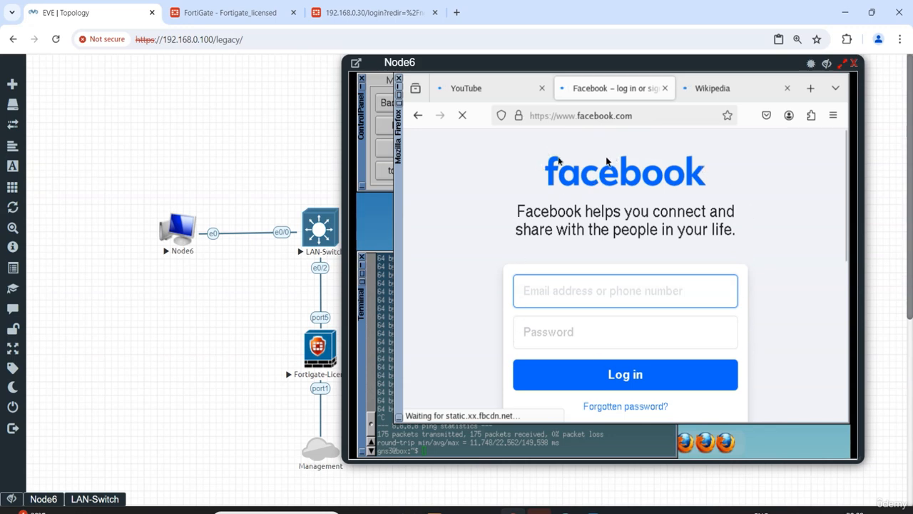
{"action": "left_click", "coordinate": [722, 92]}
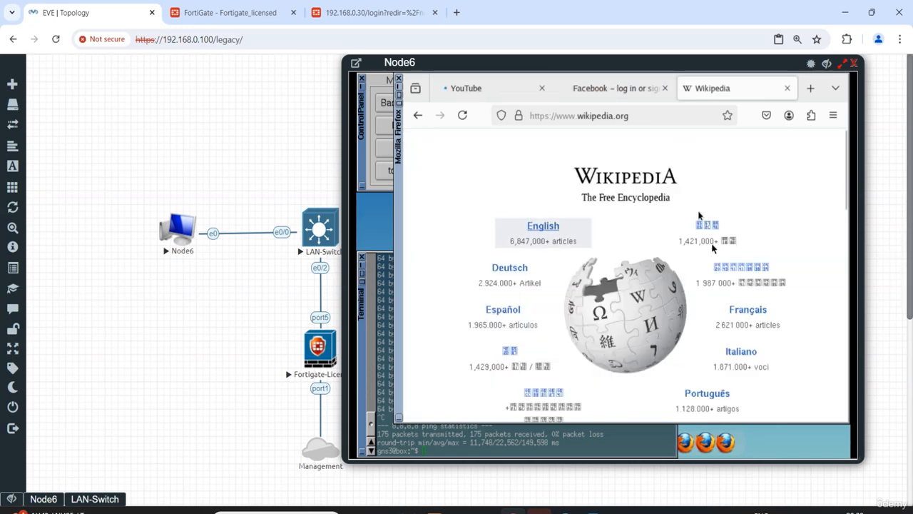
{"action": "left_click", "coordinate": [480, 91]}
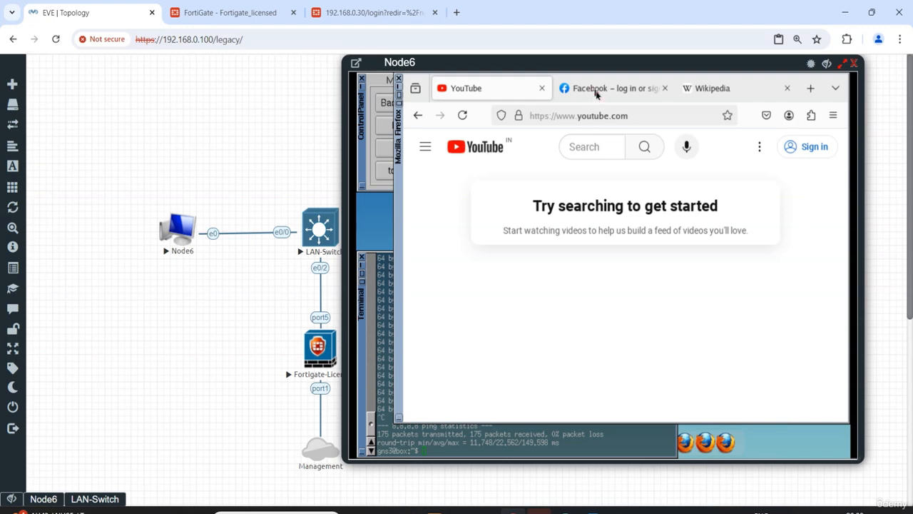
{"action": "left_click", "coordinate": [596, 94]}
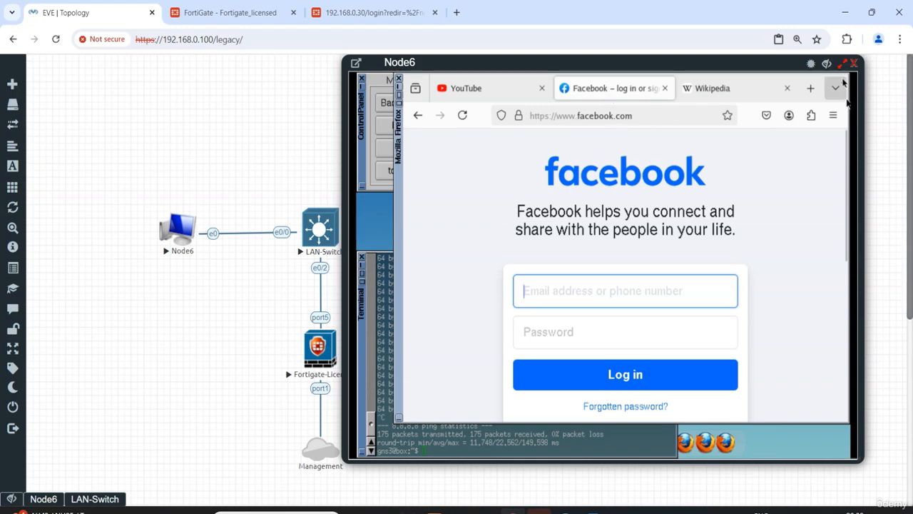
Switch to the FortiGate web interface, stop the packet capture, and display its timeline
{"action": "left_click", "coordinate": [237, 12]}
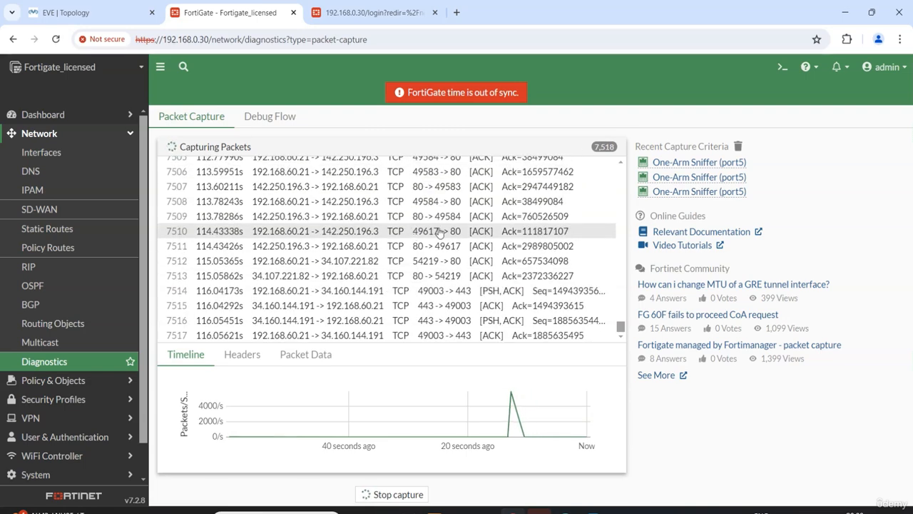
{"action": "left_click", "coordinate": [397, 495]}
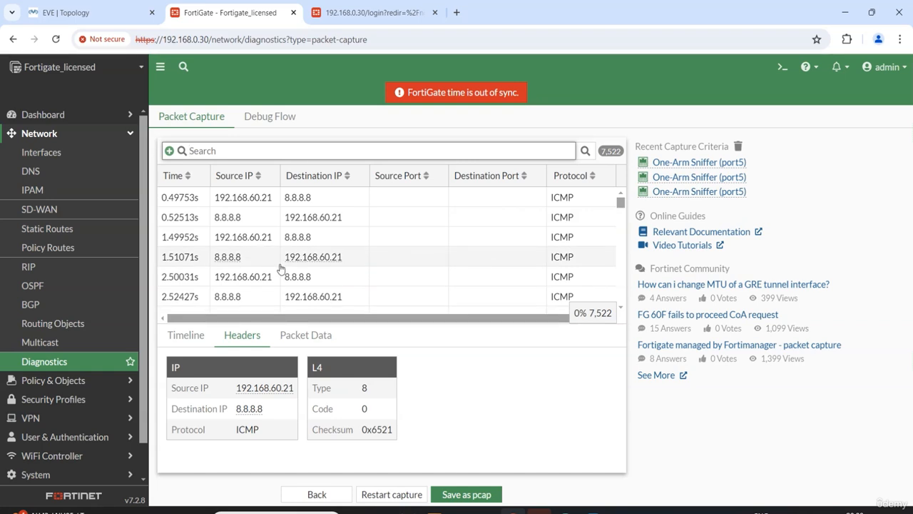
{"action": "left_click", "coordinate": [192, 337]}
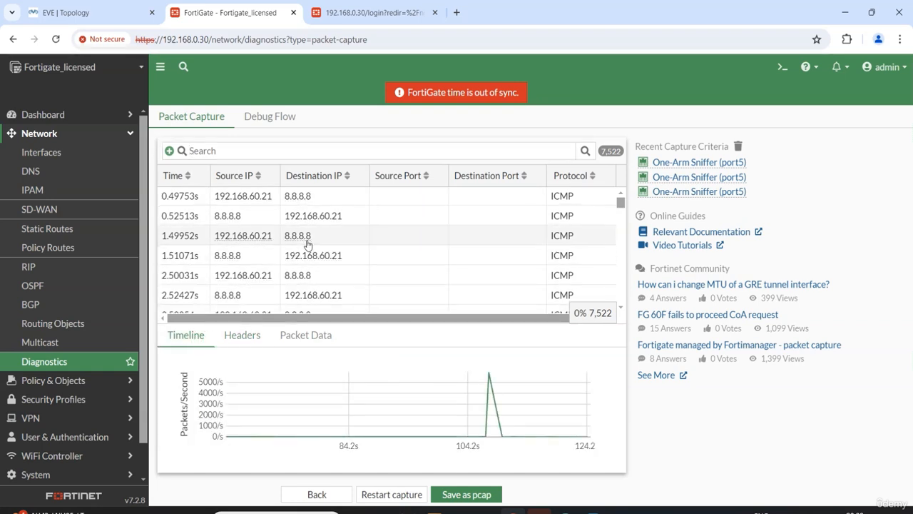
Examine the source and destination IPs, ports and protocols of the captured packets, from the ICMP entries to the web traffic
{"action": "scroll", "coordinate": [308, 245], "scroll_direction": "down", "scroll_amount": 3}
{"action": "scroll", "coordinate": [307, 246], "scroll_direction": "up", "scroll_amount": 3}
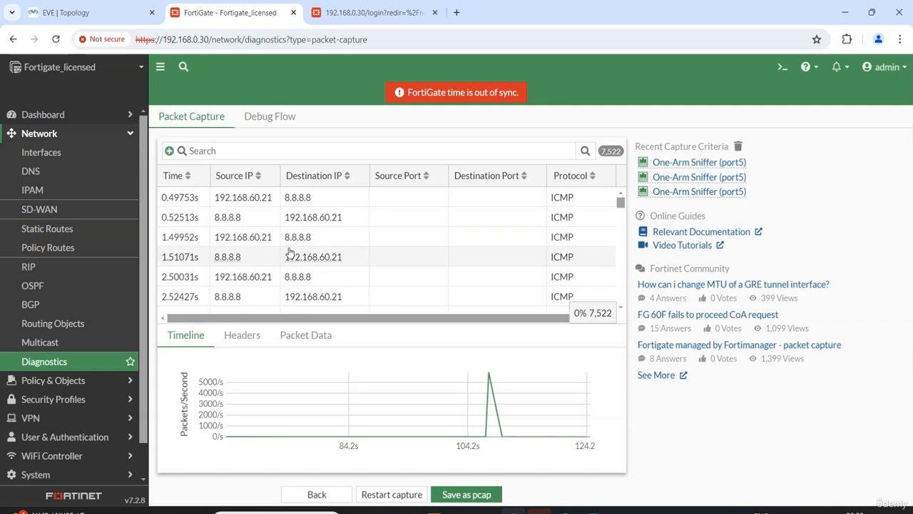
{"action": "scroll", "coordinate": [289, 253], "scroll_direction": "down", "scroll_amount": 3}
{"action": "scroll", "coordinate": [291, 254], "scroll_direction": "down", "scroll_amount": 12}
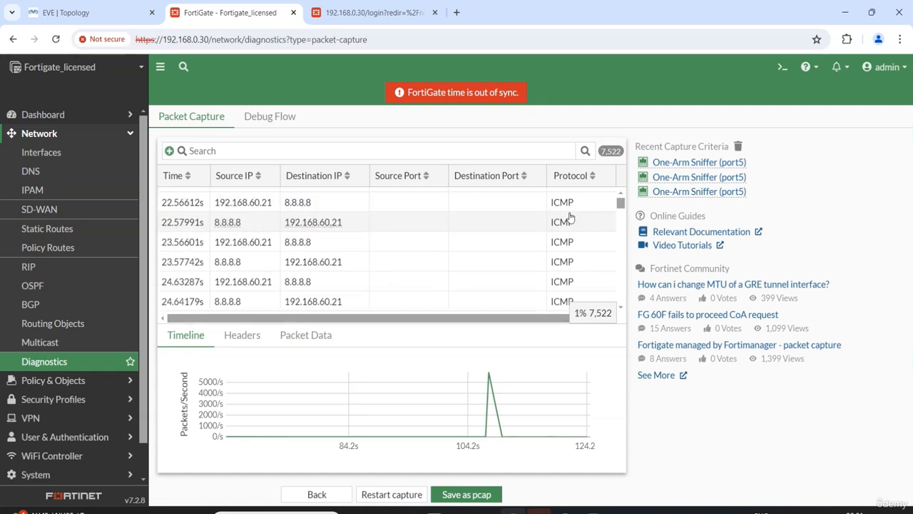
{"action": "scroll", "coordinate": [567, 227], "scroll_direction": "up", "scroll_amount": 10}
{"action": "scroll", "coordinate": [321, 225], "scroll_direction": "up", "scroll_amount": 3}
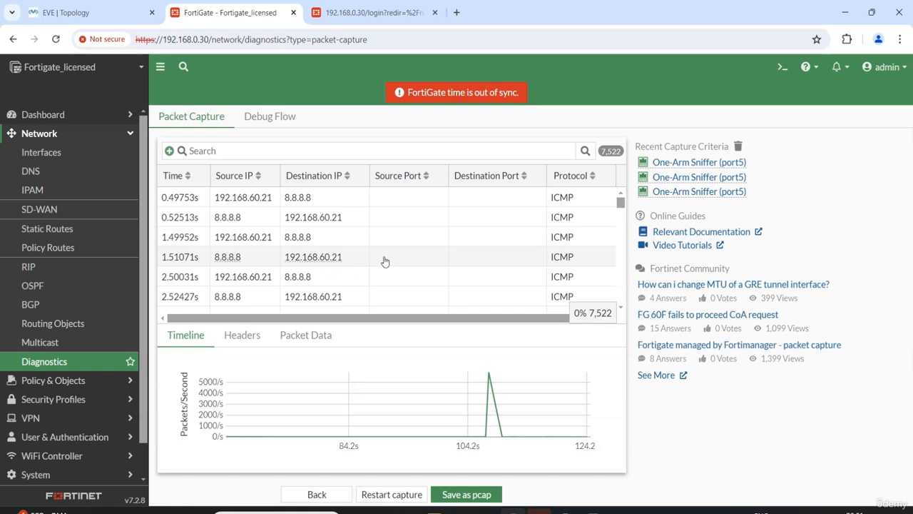
{"action": "scroll", "coordinate": [341, 263], "scroll_direction": "down", "scroll_amount": 10}
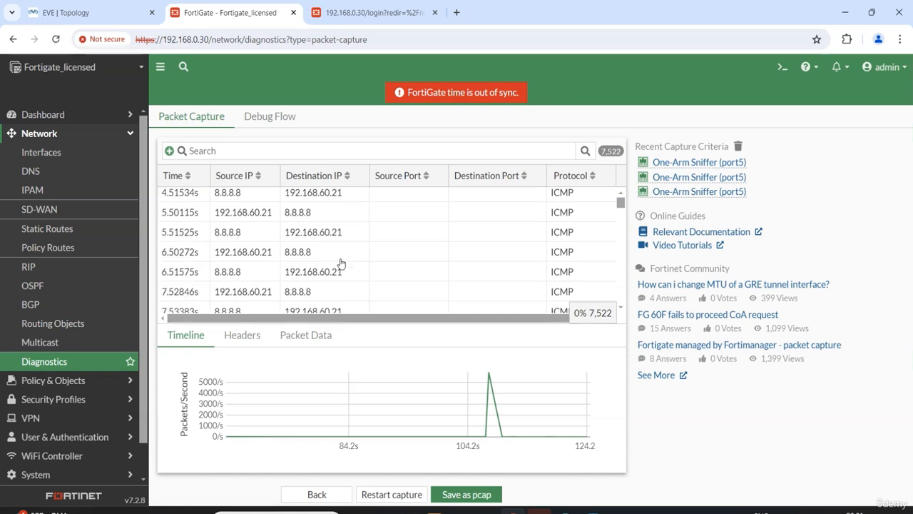
{"action": "scroll", "coordinate": [341, 263], "scroll_direction": "down", "scroll_amount": 10}
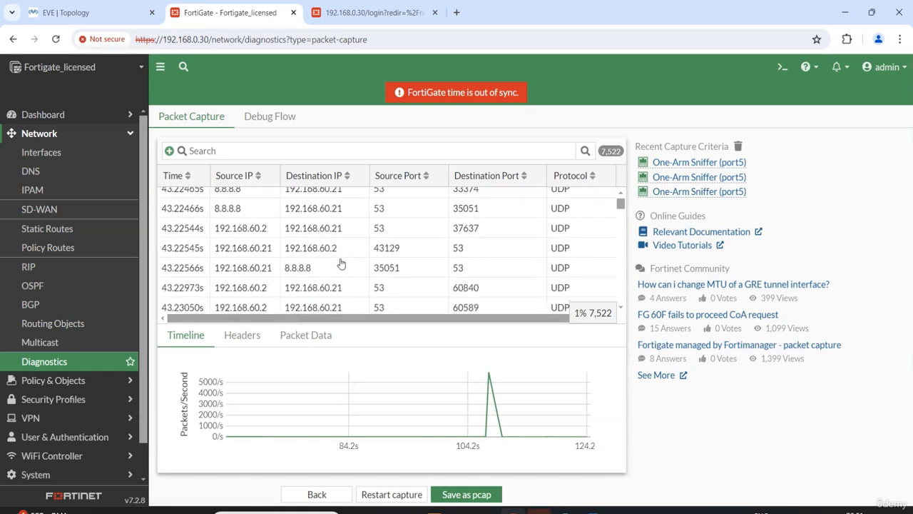
{"action": "scroll", "coordinate": [341, 264], "scroll_direction": "down", "scroll_amount": 10}
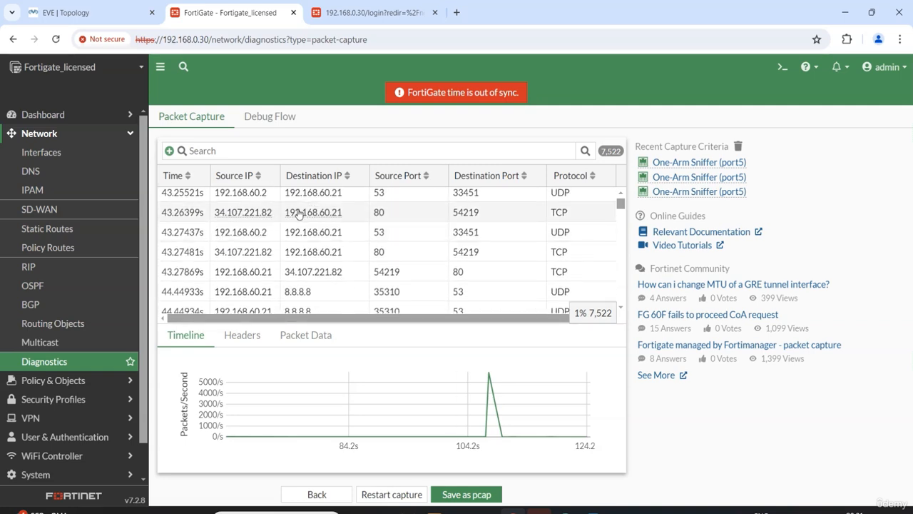
View the headers of a captured TCP packet from 34.107.221.82 to 192.168.60.21, and examine the surrounding UDP and TCP packets
{"action": "left_click", "coordinate": [299, 213]}
{"action": "scroll", "coordinate": [393, 242], "scroll_direction": "down", "scroll_amount": 5}
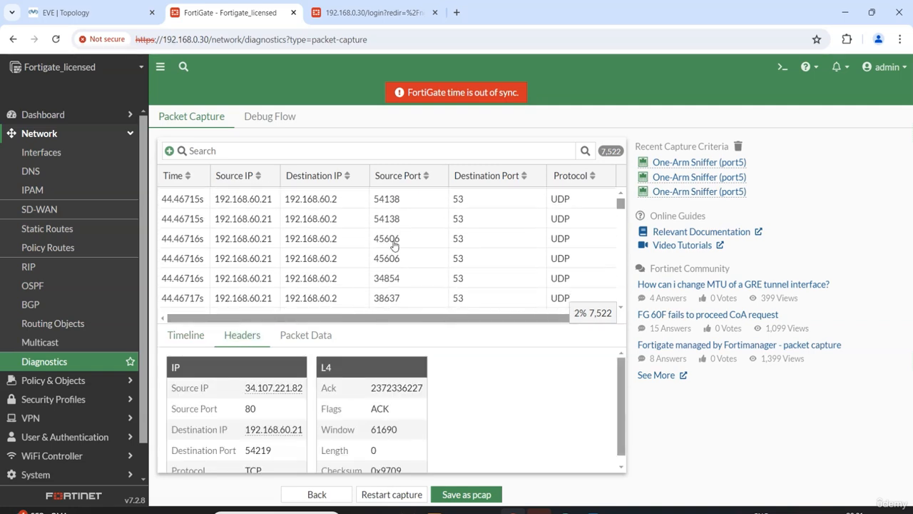
{"action": "scroll", "coordinate": [394, 246], "scroll_direction": "down", "scroll_amount": 6}
{"action": "scroll", "coordinate": [394, 246], "scroll_direction": "up", "scroll_amount": 4}
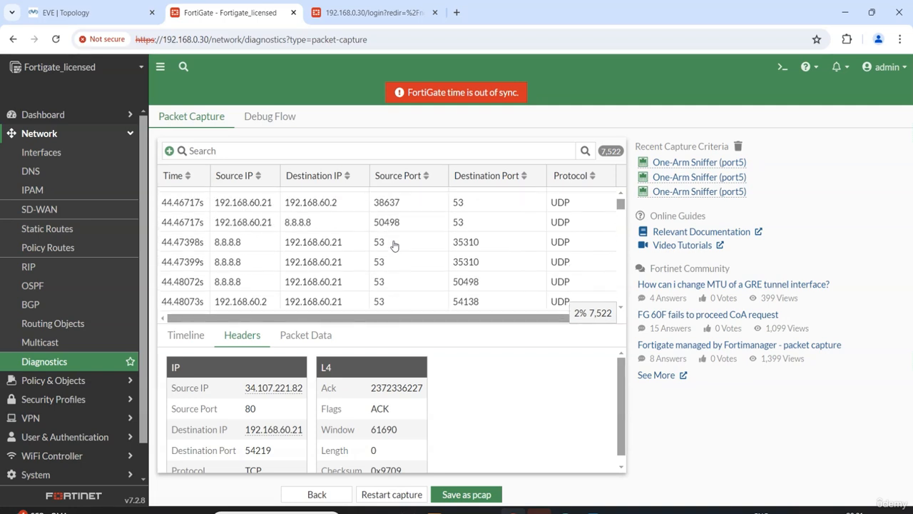
{"action": "scroll", "coordinate": [393, 245], "scroll_direction": "up", "scroll_amount": 3}
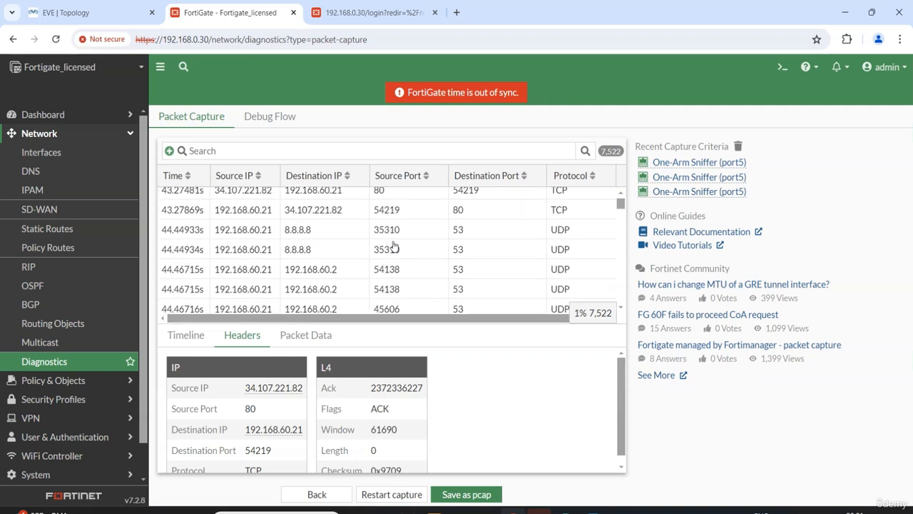
{"action": "scroll", "coordinate": [393, 246], "scroll_direction": "up", "scroll_amount": 3}
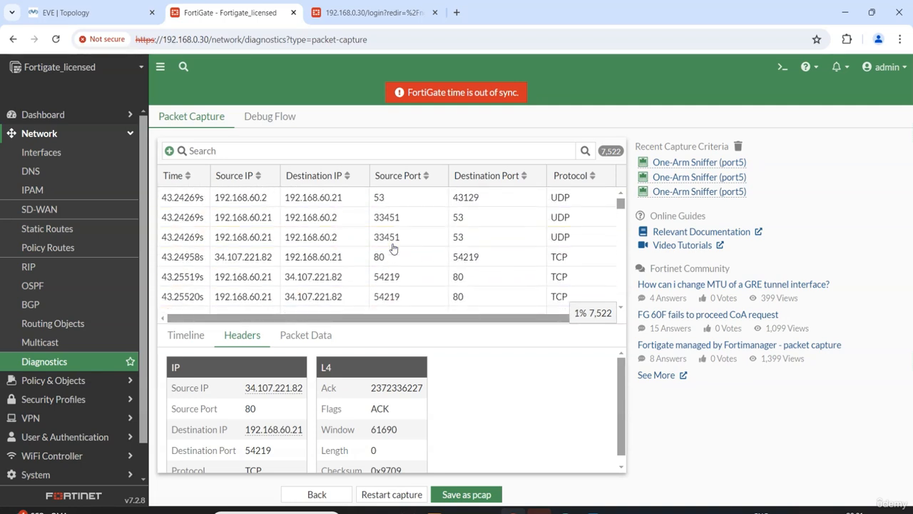
{"action": "scroll", "coordinate": [393, 247], "scroll_direction": "up", "scroll_amount": 3}
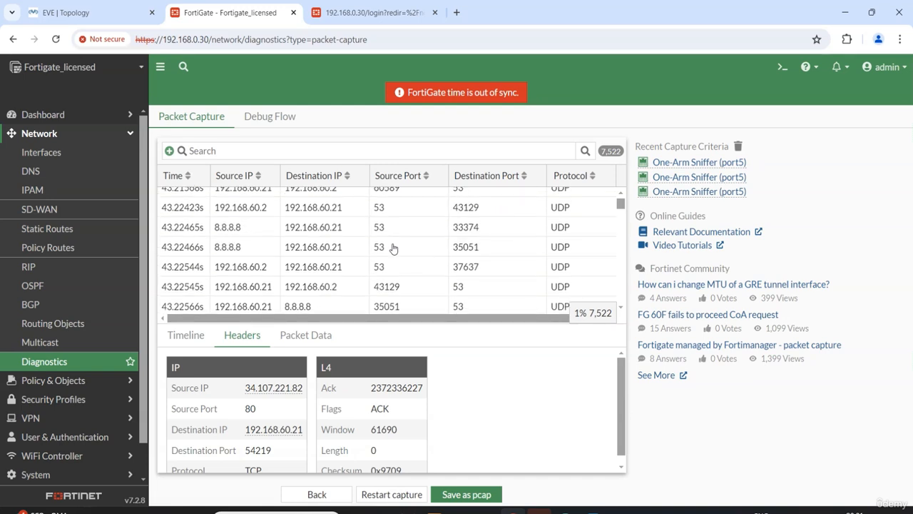
View the headers of captured UDP port 53 packets from 192.168.60.21 to 192.168.60.2 and to 8.8.8.8
{"action": "scroll", "coordinate": [393, 248], "scroll_direction": "up", "scroll_amount": 3}
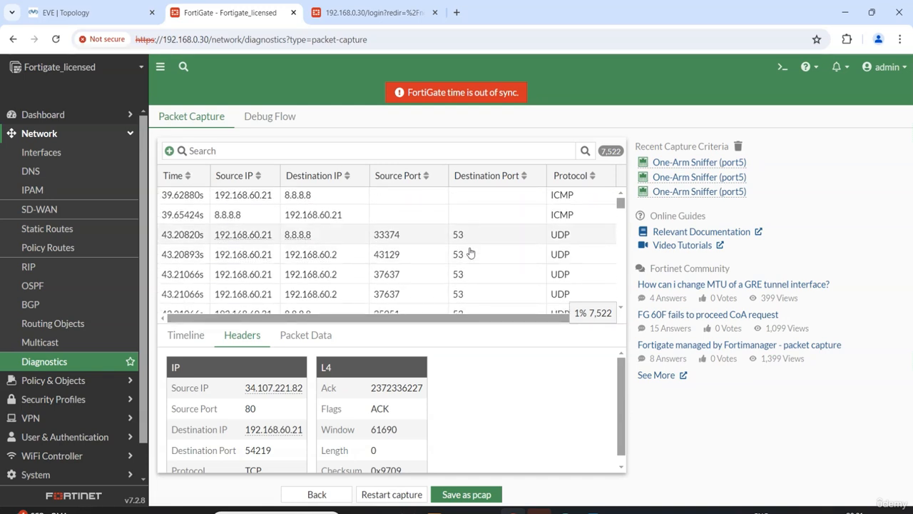
{"action": "scroll", "coordinate": [465, 277], "scroll_direction": "down", "scroll_amount": 1}
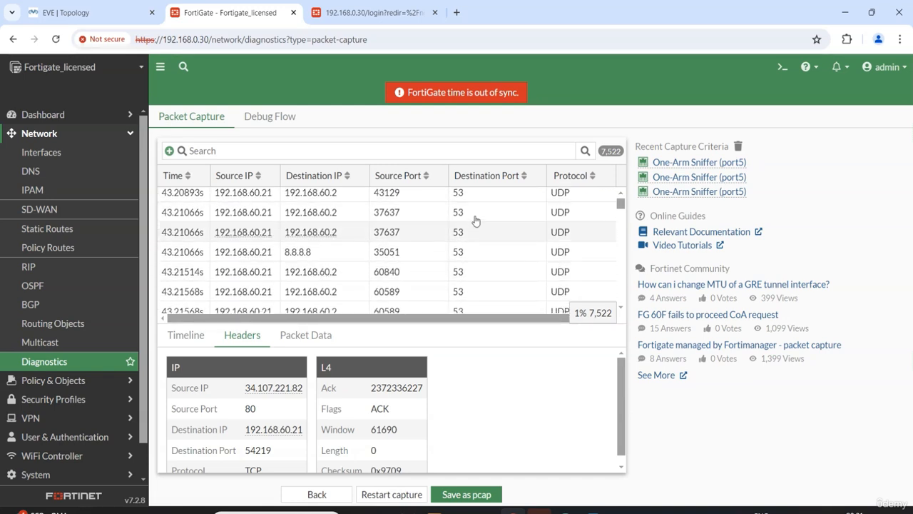
{"action": "left_click", "coordinate": [470, 272]}
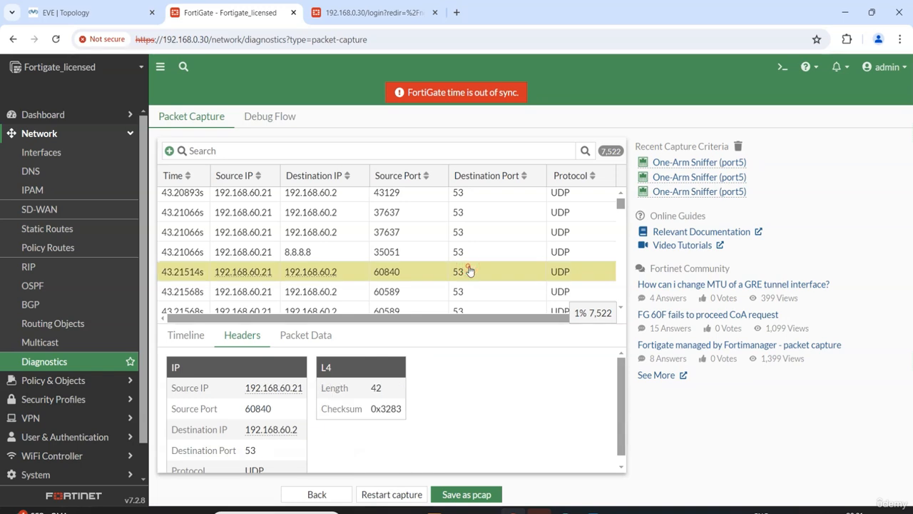
{"action": "scroll", "coordinate": [469, 272], "scroll_direction": "down", "scroll_amount": 4}
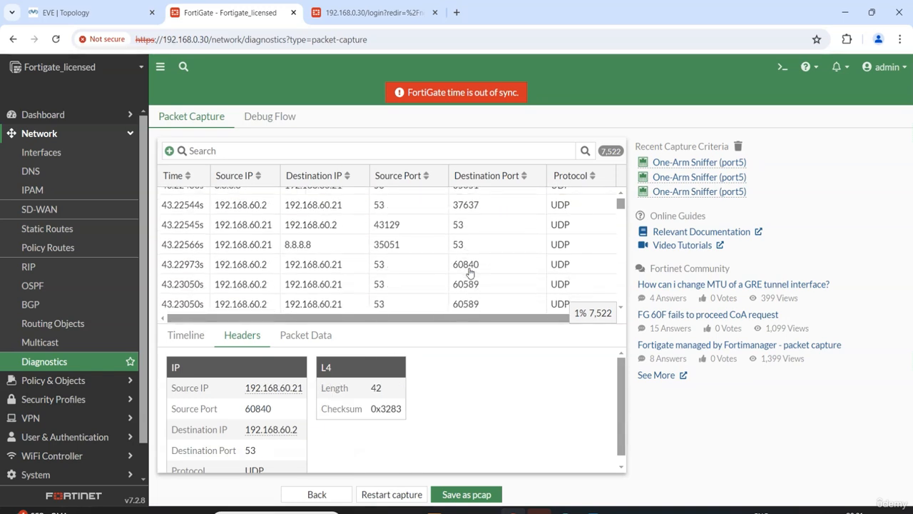
{"action": "left_click", "coordinate": [470, 264]}
{"action": "left_click", "coordinate": [464, 245]}
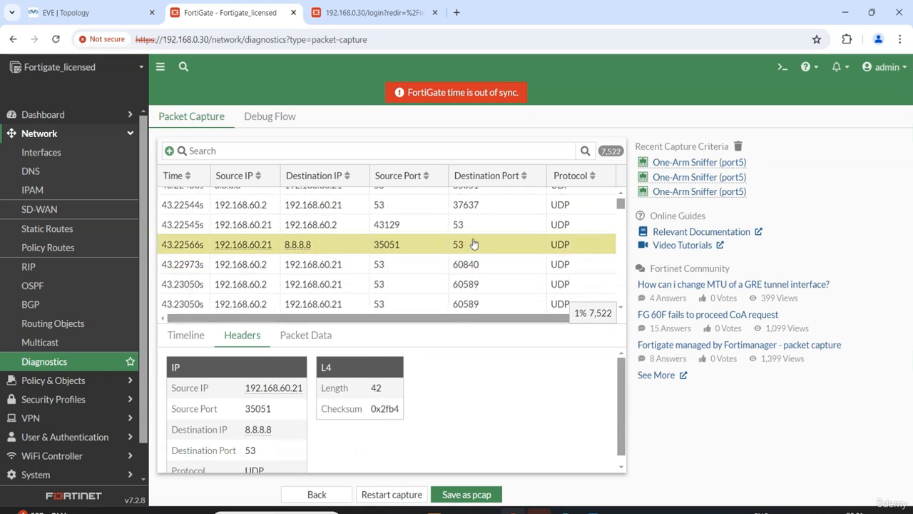
View the headers of a TCP packet from 192.168.60.21 to 34.107.221.82, examining its source port, destination port and protocol
{"action": "scroll", "coordinate": [464, 260], "scroll_direction": "down", "scroll_amount": 3}
{"action": "scroll", "coordinate": [503, 261], "scroll_direction": "down", "scroll_amount": 2}
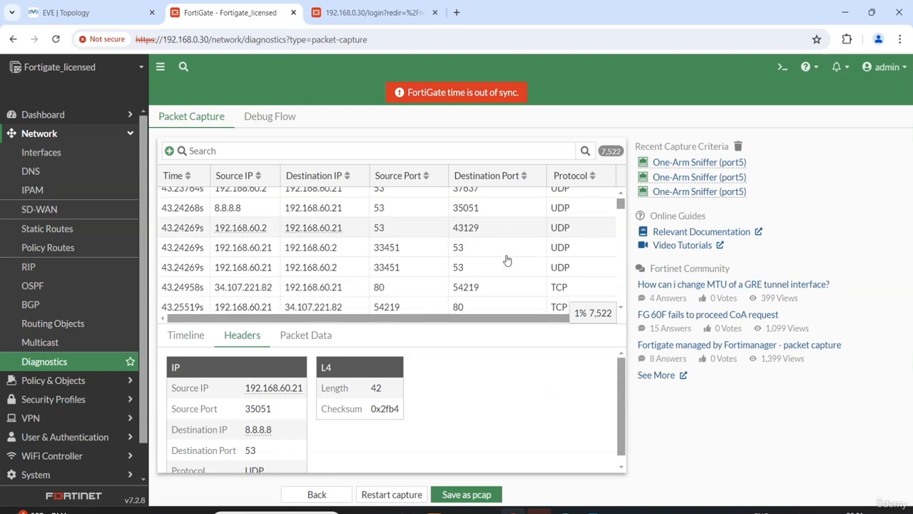
{"action": "left_click", "coordinate": [445, 277]}
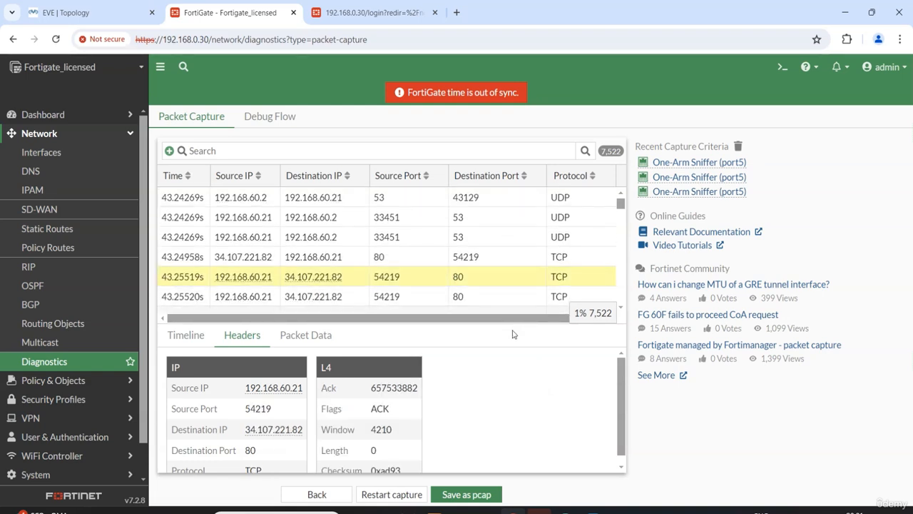
{"action": "mouse_move", "coordinate": [255, 390]}
{"action": "scroll", "coordinate": [289, 400], "scroll_direction": "down", "scroll_amount": 1}
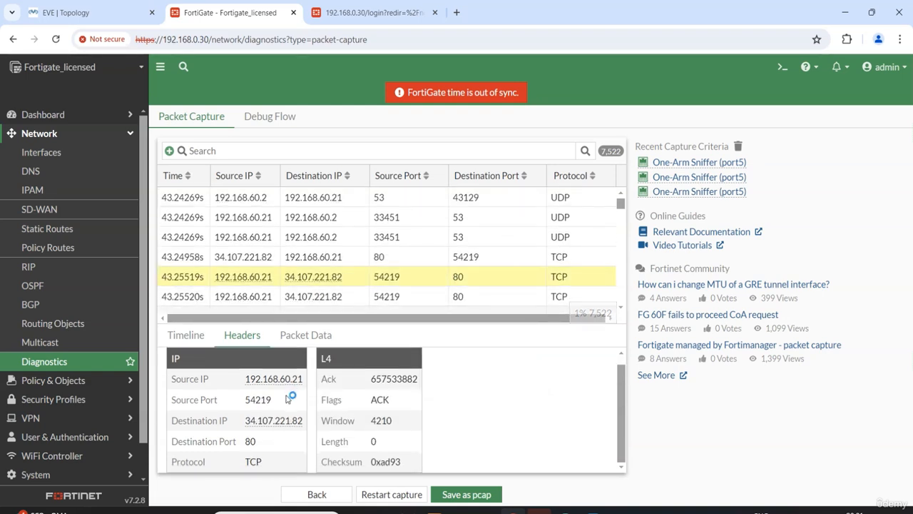
{"action": "left_click_drag", "start_coordinate": [275, 400], "coordinate": [245, 404]}
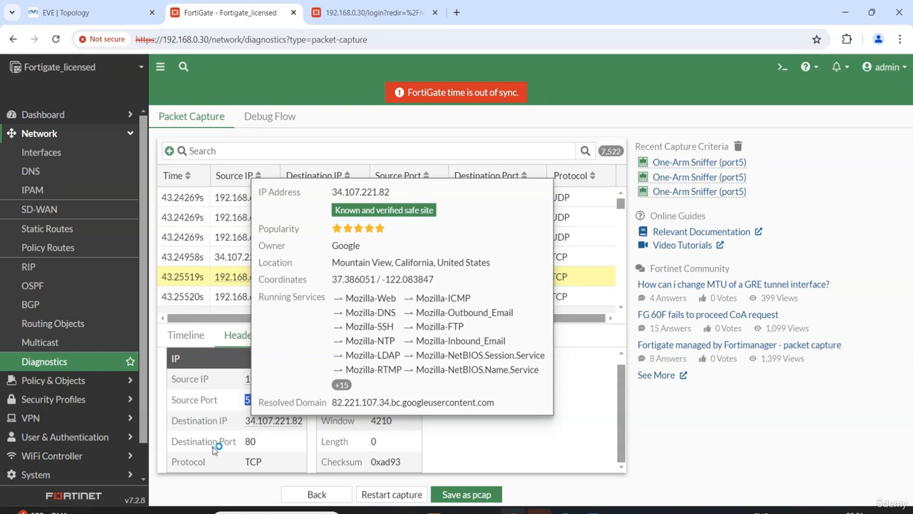
{"action": "left_click_drag", "start_coordinate": [262, 441], "coordinate": [244, 463]}
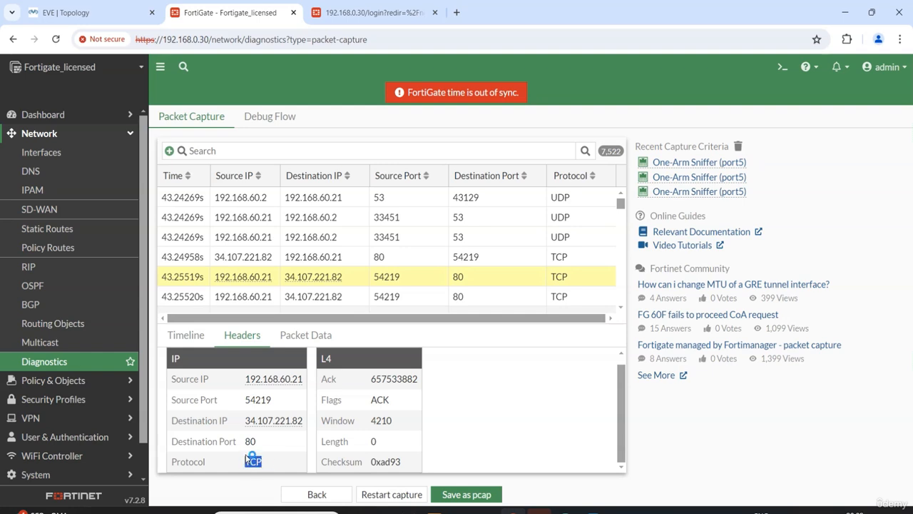
{"action": "left_click", "coordinate": [500, 444]}
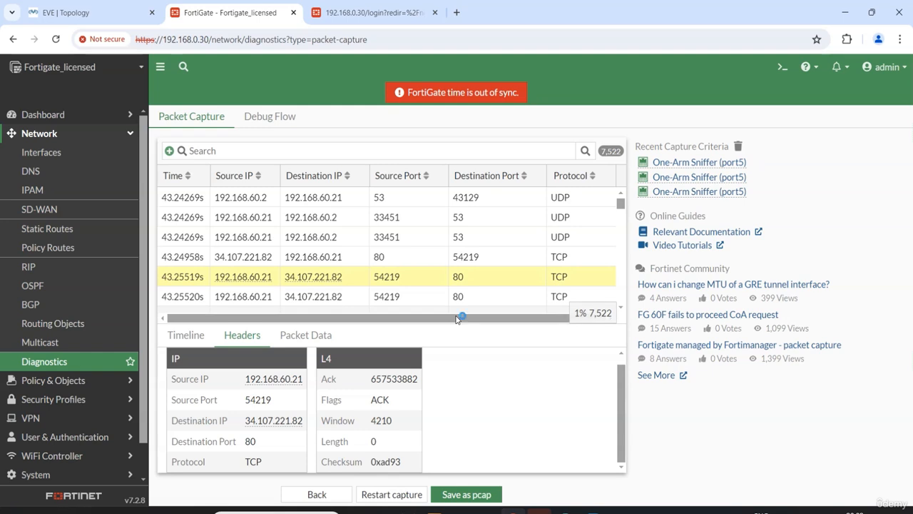
View the headers of a captured TCP packet from 142.250.77.142 port 443 to 192.168.60.21 and examine its neighbouring packets
{"action": "scroll", "coordinate": [485, 272], "scroll_direction": "down", "scroll_amount": 5}
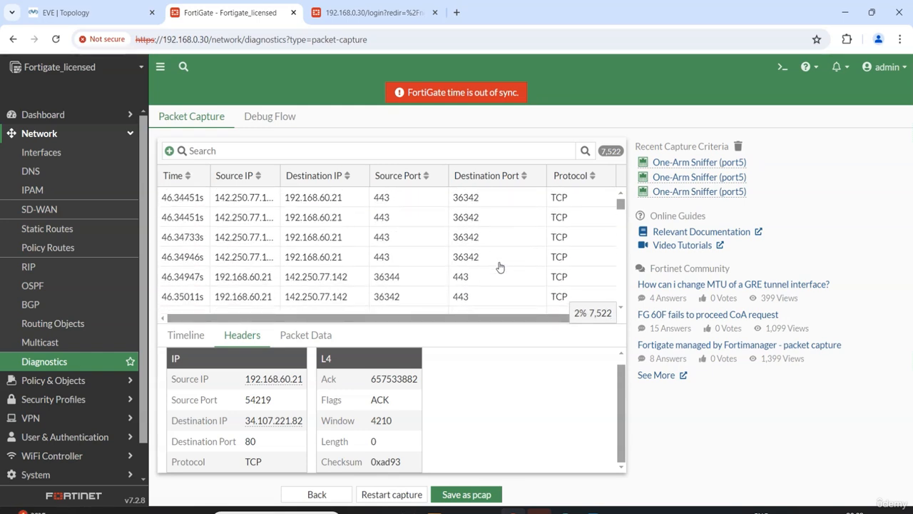
{"action": "left_click", "coordinate": [362, 237]}
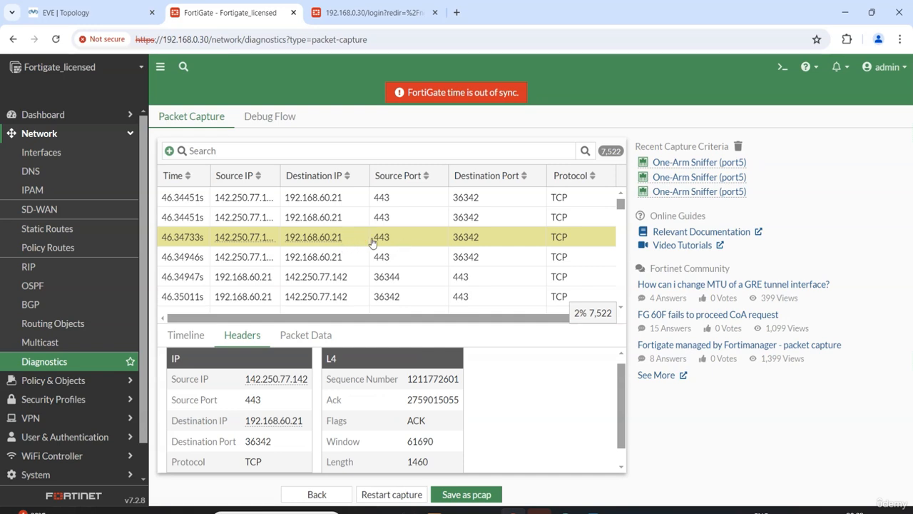
{"action": "scroll", "coordinate": [398, 246], "scroll_direction": "up", "scroll_amount": 2}
{"action": "scroll", "coordinate": [399, 246], "scroll_direction": "down", "scroll_amount": 2}
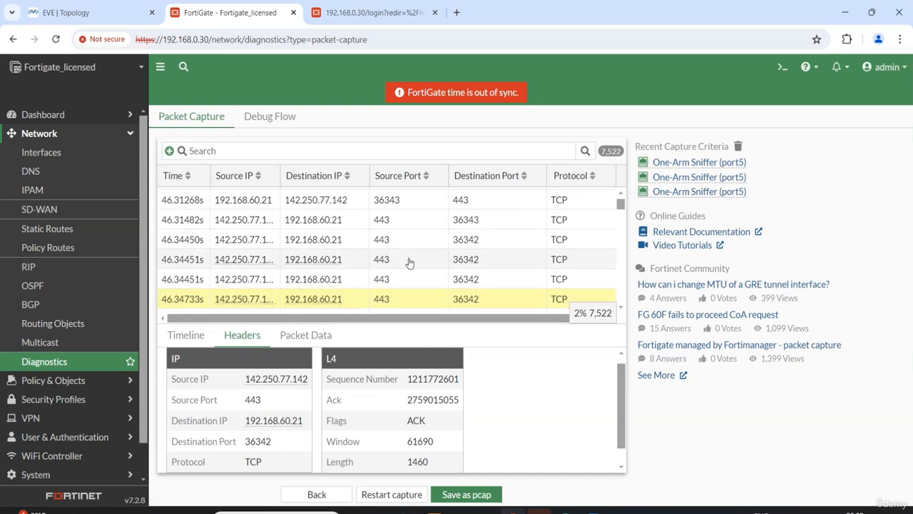
{"action": "scroll", "coordinate": [324, 421], "scroll_direction": "up", "scroll_amount": 1}
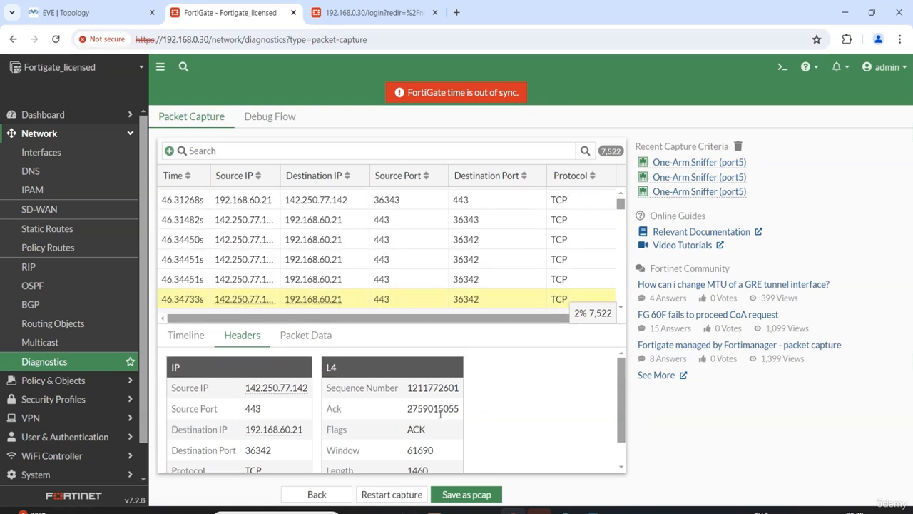
Examine the raw packet data of the selected port 443 packet, and return to its headers
{"action": "left_click", "coordinate": [300, 333]}
{"action": "scroll", "coordinate": [380, 378], "scroll_direction": "down", "scroll_amount": 13}
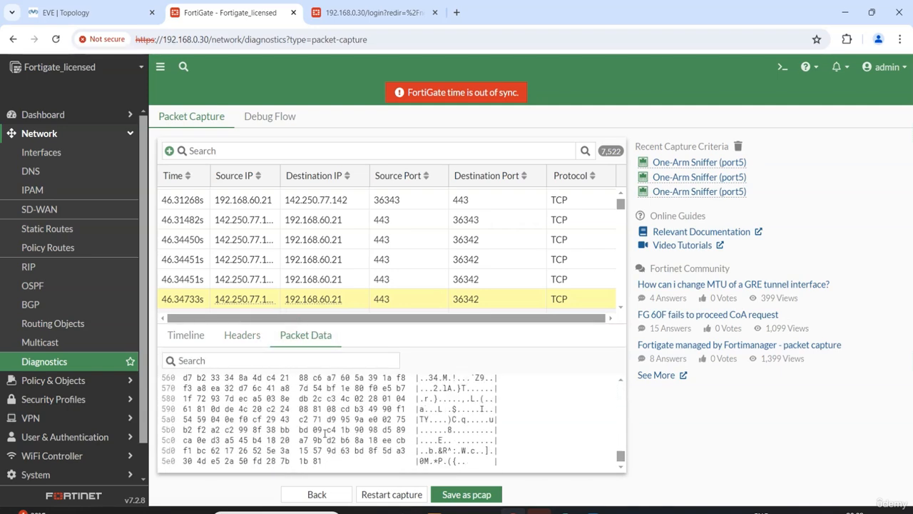
{"action": "scroll", "coordinate": [325, 433], "scroll_direction": "up", "scroll_amount": 5}
{"action": "left_click", "coordinate": [239, 334]}
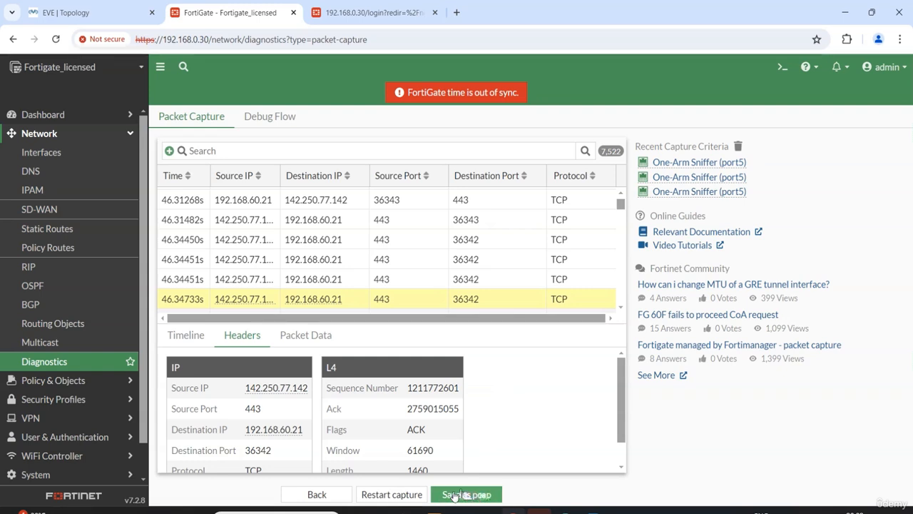
Save the capture as a pcap file, open packet-capture.pcap in Wireshark, and enlarge the packet list
{"action": "left_click", "coordinate": [466, 495]}
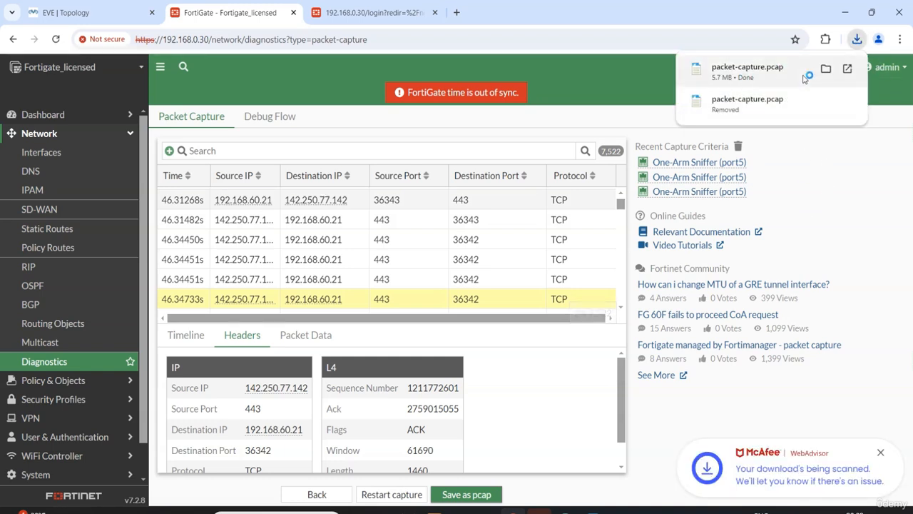
{"action": "left_click", "coordinate": [758, 74]}
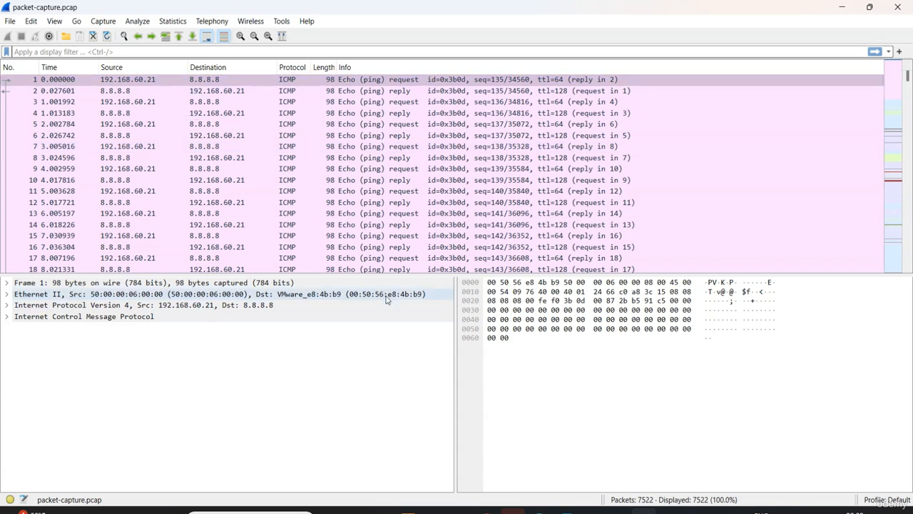
{"action": "left_click_drag", "start_coordinate": [393, 275], "coordinate": [393, 361]}
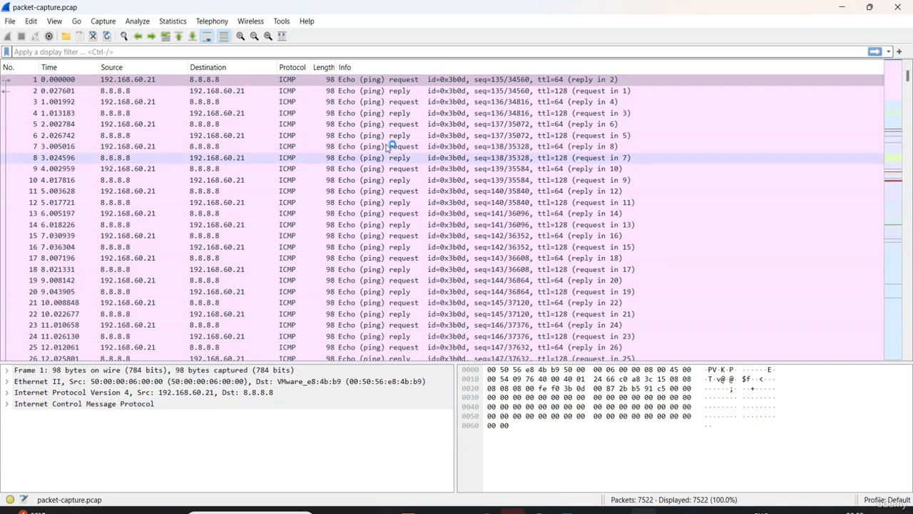
Examine the ICMP echo requests and replies and the DNS queries at the start of the capture
{"action": "left_click", "coordinate": [273, 50]}
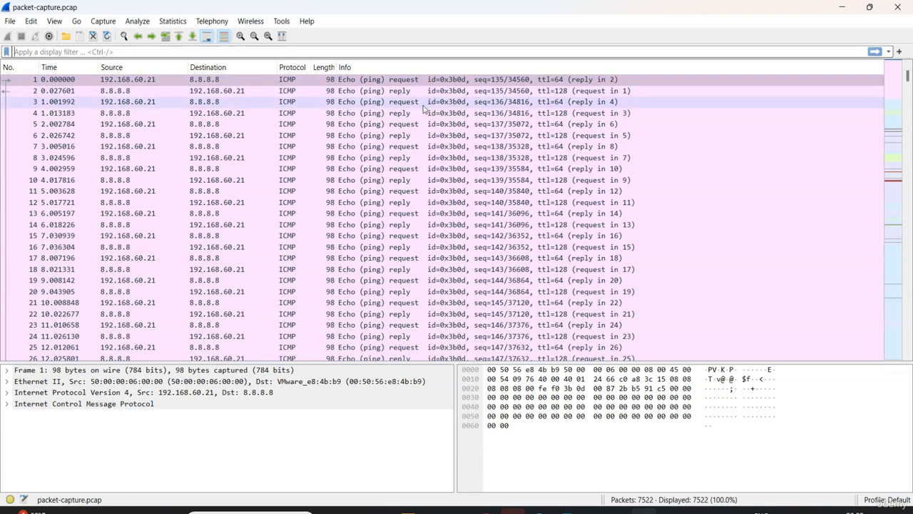
{"action": "scroll", "coordinate": [426, 108], "scroll_direction": "down", "scroll_amount": 1}
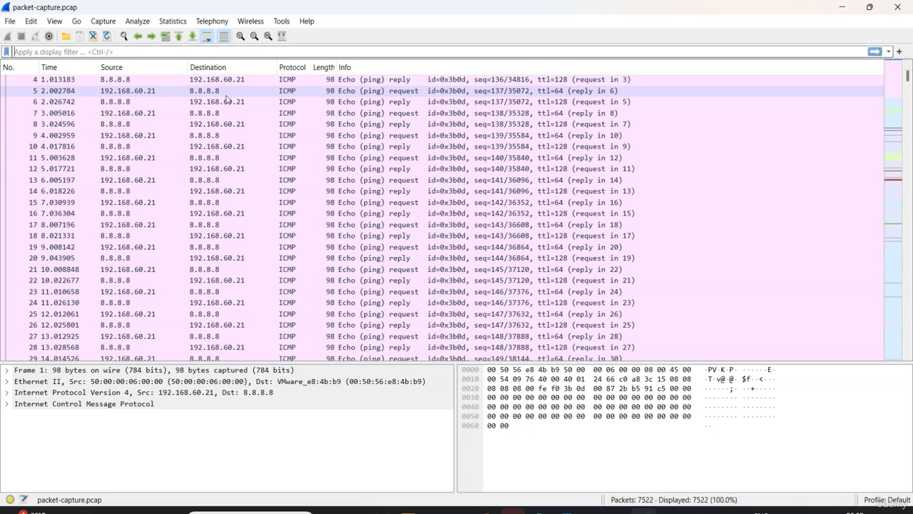
{"action": "scroll", "coordinate": [279, 146], "scroll_direction": "down", "scroll_amount": 12}
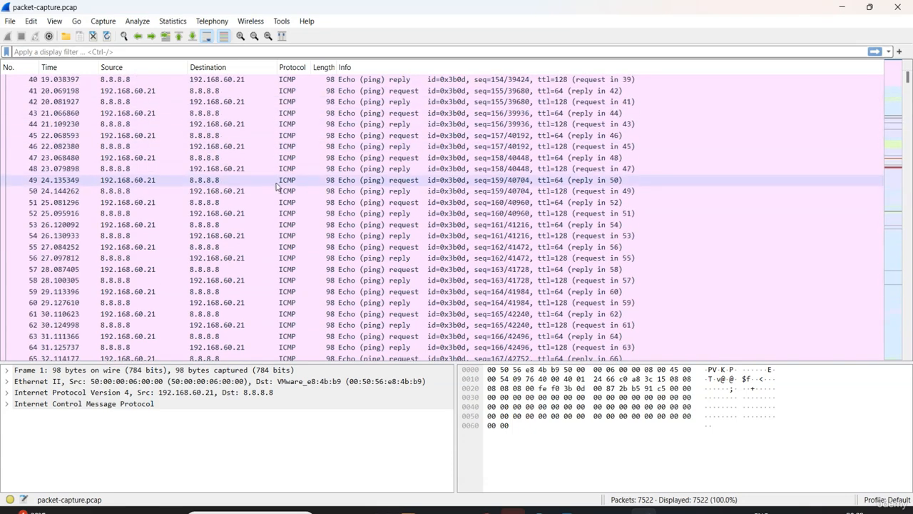
{"action": "scroll", "coordinate": [277, 189], "scroll_direction": "down", "scroll_amount": 11}
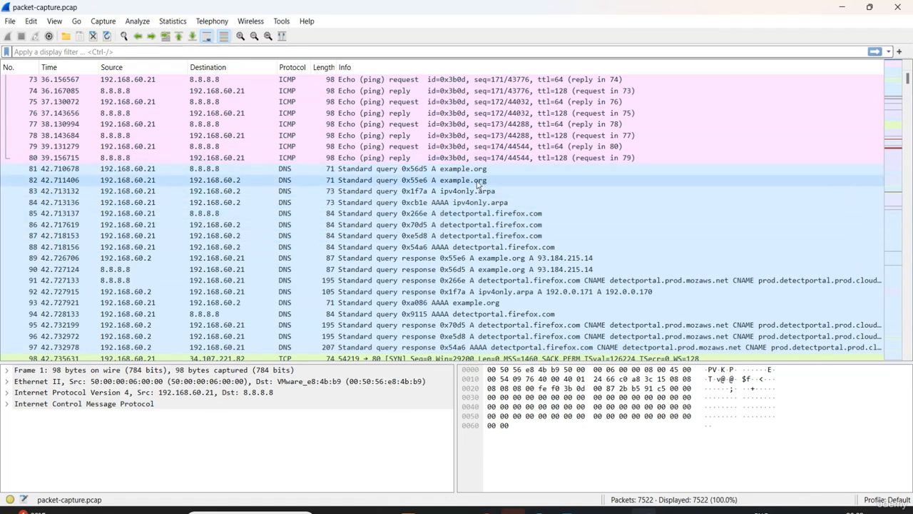
{"action": "scroll", "coordinate": [533, 231], "scroll_direction": "down", "scroll_amount": 1}
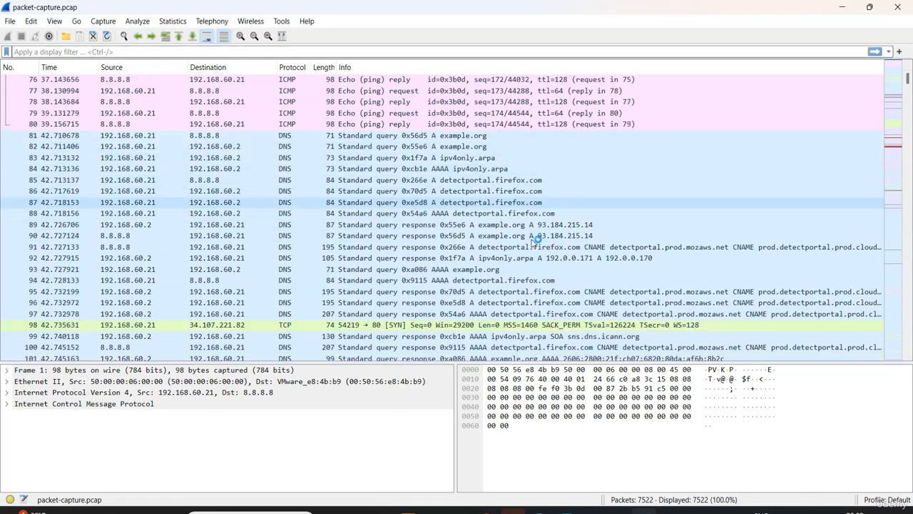
{"action": "key", "text": "ctrl+slash"}
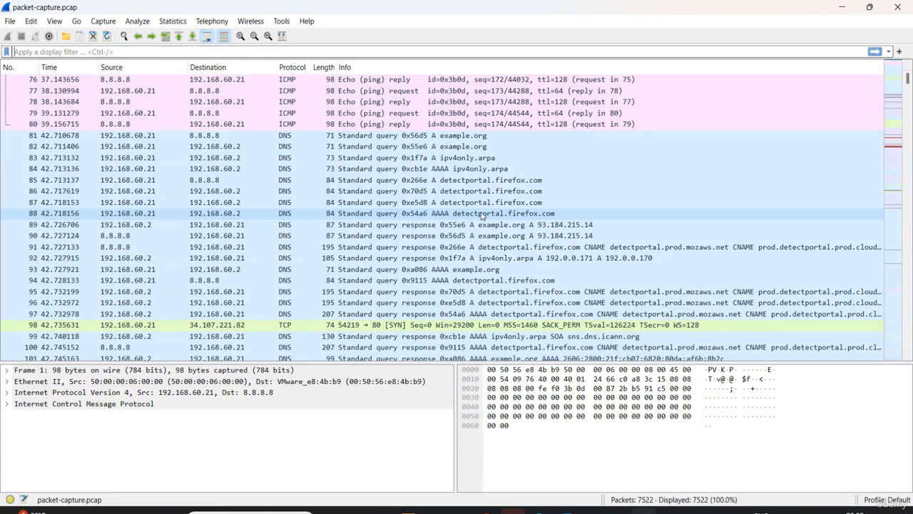
{"action": "scroll", "coordinate": [481, 216], "scroll_direction": "down", "scroll_amount": 2}
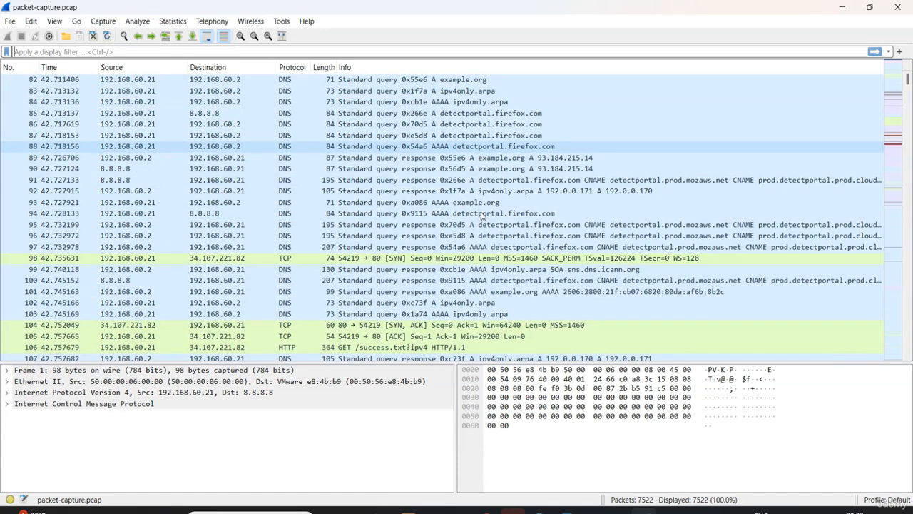
Filter the packet list by dns and examine the domain names queried by 192.168.60.21
{"action": "left_click", "coordinate": [485, 52]}
{"action": "type", "text": "dns"}
{"action": "key", "text": "Return"}
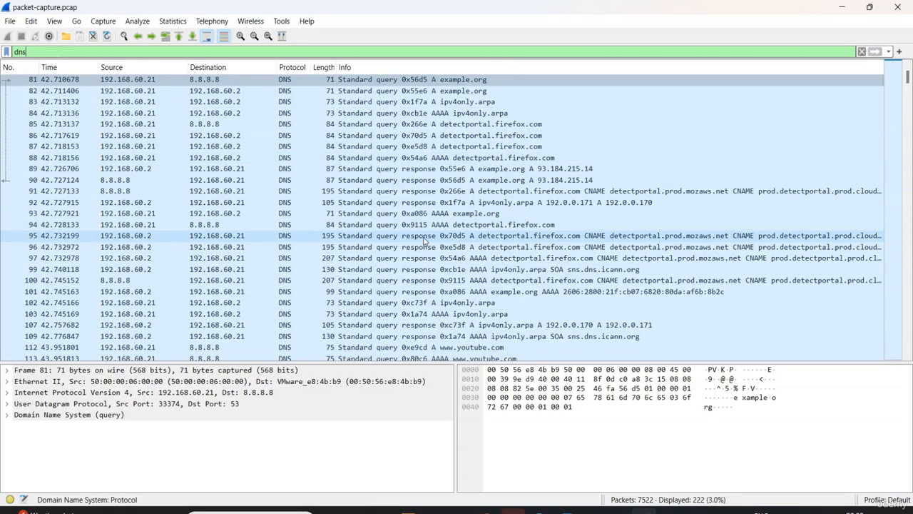
{"action": "scroll", "coordinate": [424, 241], "scroll_direction": "down", "scroll_amount": 3}
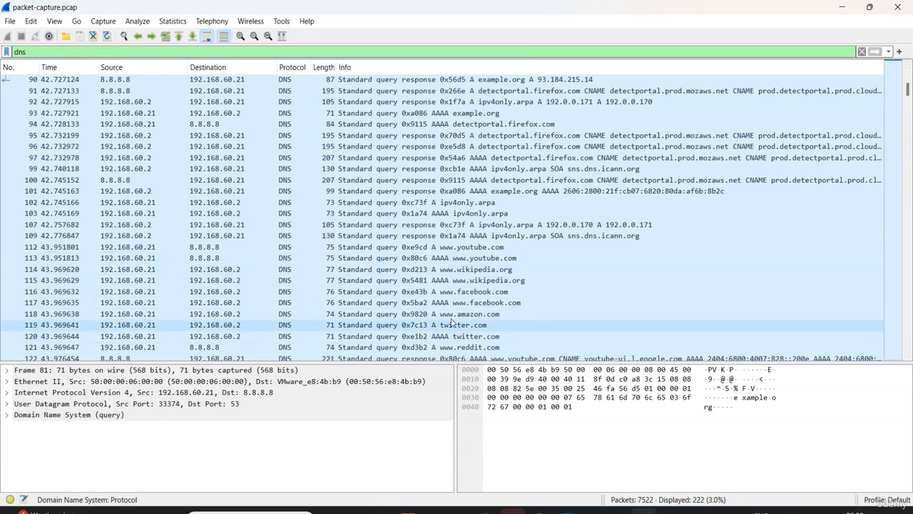
{"action": "scroll", "coordinate": [300, 269], "scroll_direction": "down", "scroll_amount": 2}
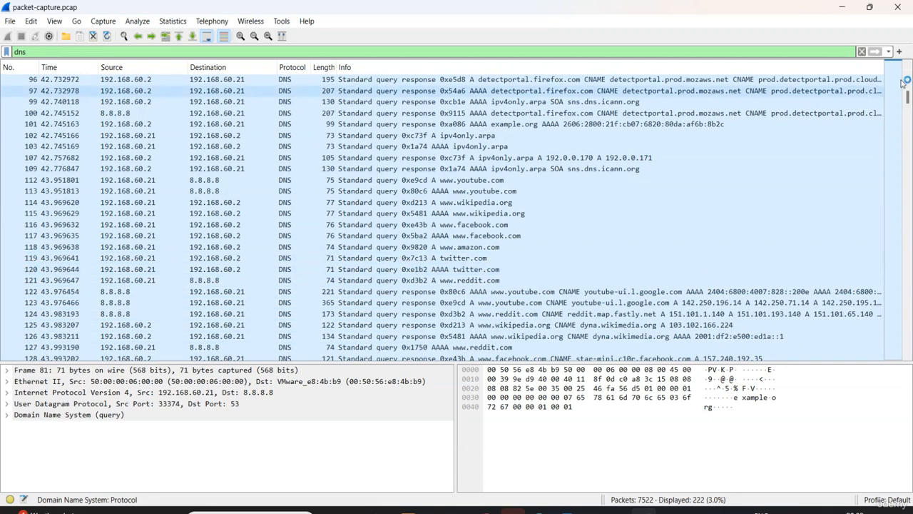
Clear the display filter and examine the TCP, TLSv1.3, OCSP and QUIC packets between 192.168.60.21 and the web servers
{"action": "left_click", "coordinate": [862, 52]}
{"action": "scroll", "coordinate": [481, 208], "scroll_direction": "down", "scroll_amount": 15}
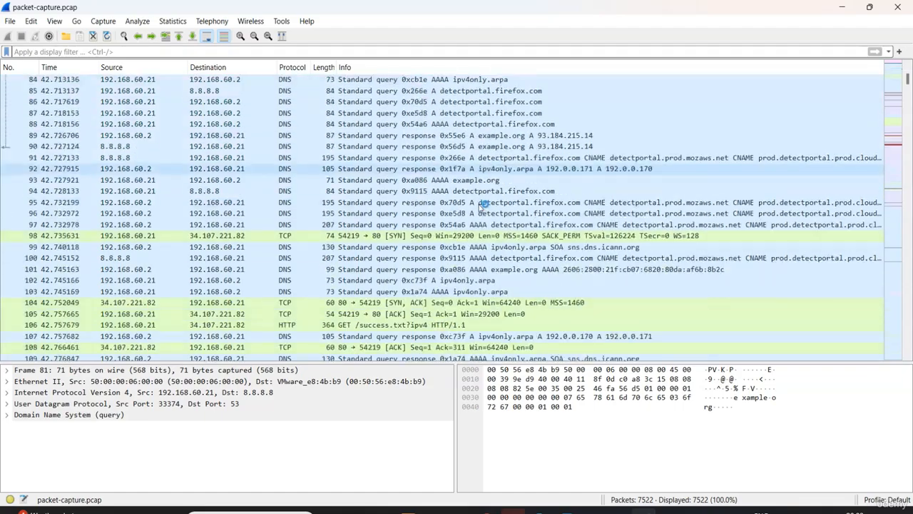
{"action": "scroll", "coordinate": [481, 208], "scroll_direction": "down", "scroll_amount": 20}
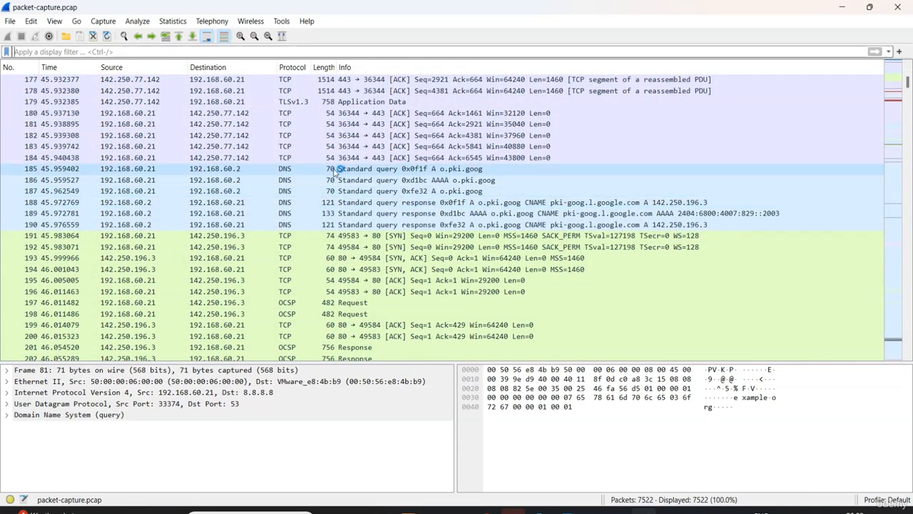
{"action": "scroll", "coordinate": [349, 239], "scroll_direction": "down", "scroll_amount": 3}
{"action": "scroll", "coordinate": [348, 238], "scroll_direction": "down", "scroll_amount": 8}
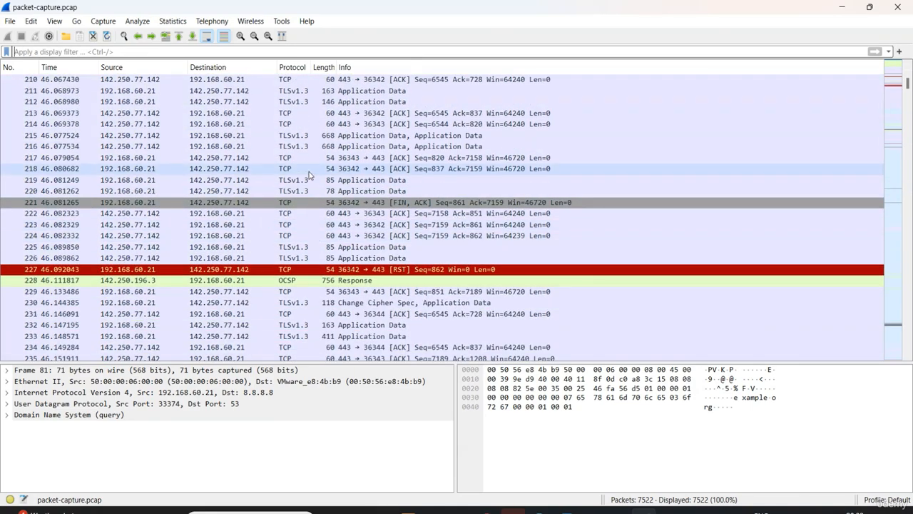
{"action": "scroll", "coordinate": [286, 228], "scroll_direction": "down", "scroll_amount": 6}
{"action": "scroll", "coordinate": [294, 224], "scroll_direction": "down", "scroll_amount": 15}
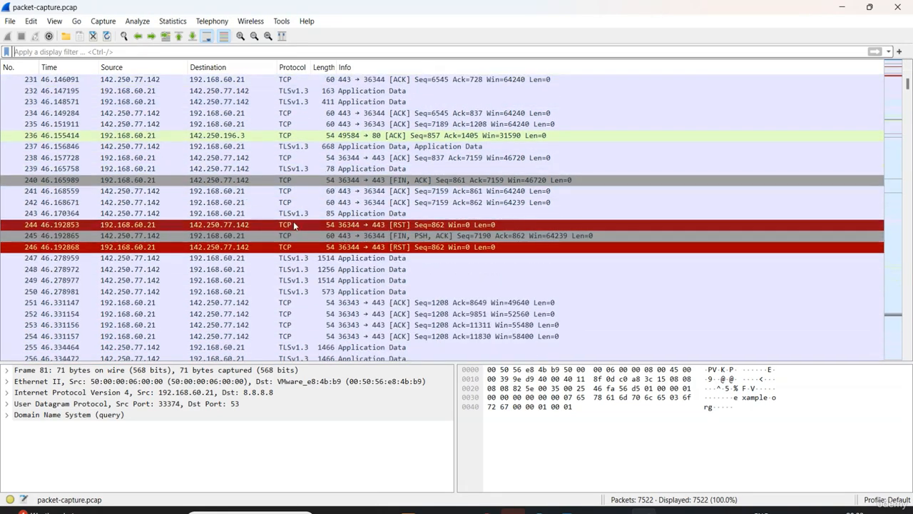
{"action": "scroll", "coordinate": [296, 224], "scroll_direction": "down", "scroll_amount": 20}
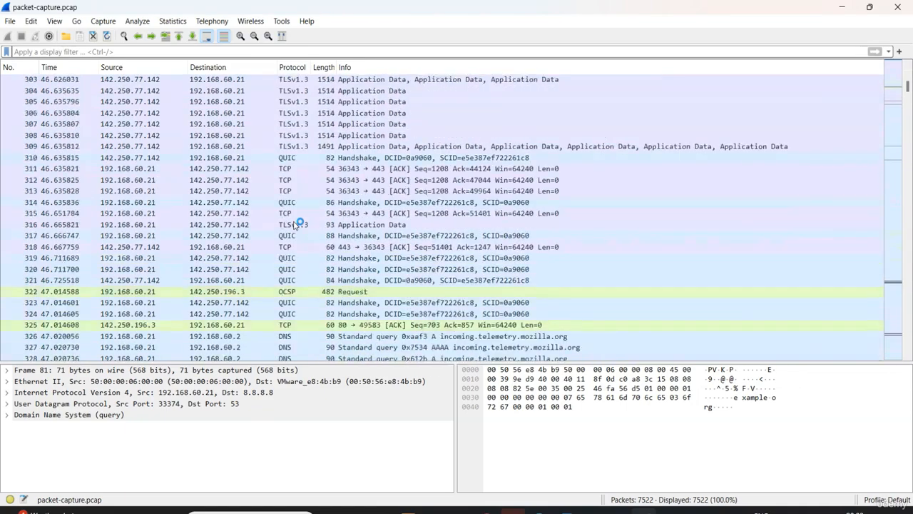
Examine the QUIC, TCP and TLSv1.3 packets further down the capture and close Wireshark
{"action": "scroll", "coordinate": [294, 225], "scroll_direction": "down", "scroll_amount": 3}
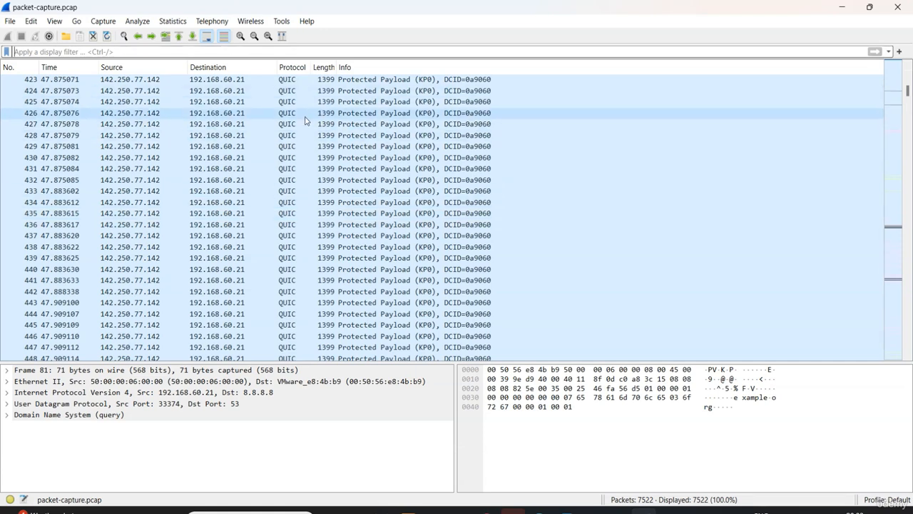
{"action": "scroll", "coordinate": [308, 176], "scroll_direction": "down", "scroll_amount": 20}
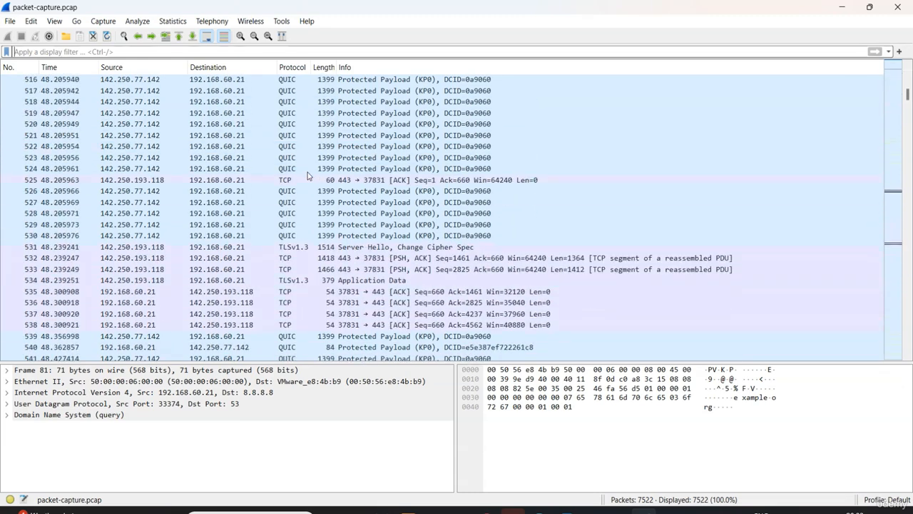
{"action": "scroll", "coordinate": [309, 175], "scroll_direction": "down", "scroll_amount": 6}
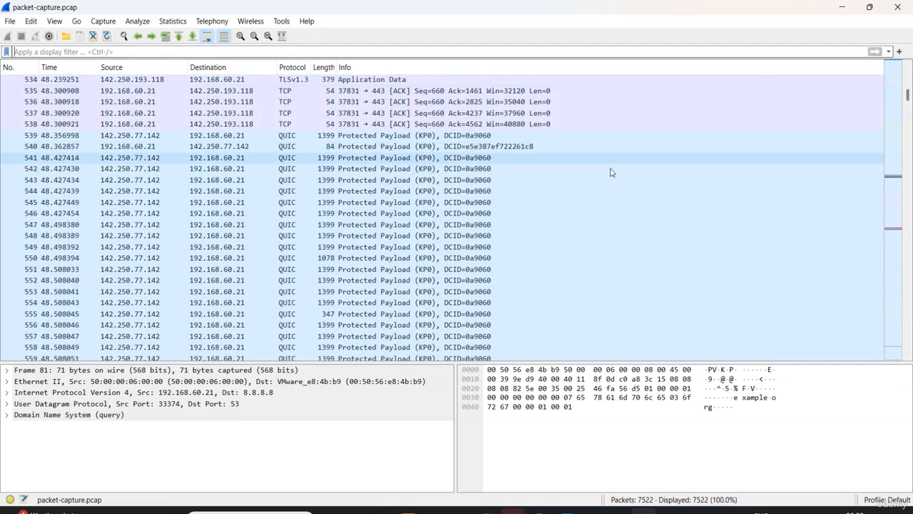
{"action": "left_click", "coordinate": [902, 6]}
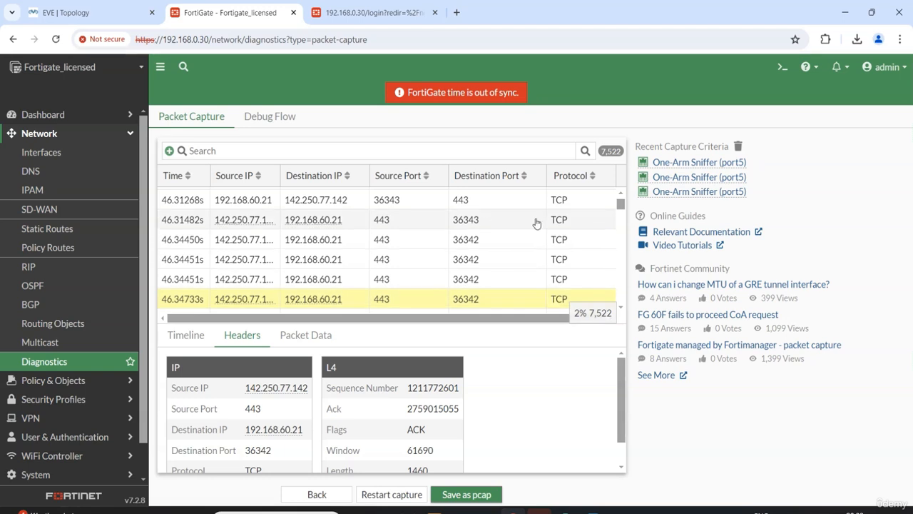
Check the Sniffer Traffic log in FortiGate and return to the packet capture diagnostics page
{"action": "scroll", "coordinate": [45, 357], "scroll_direction": "down", "scroll_amount": 2}
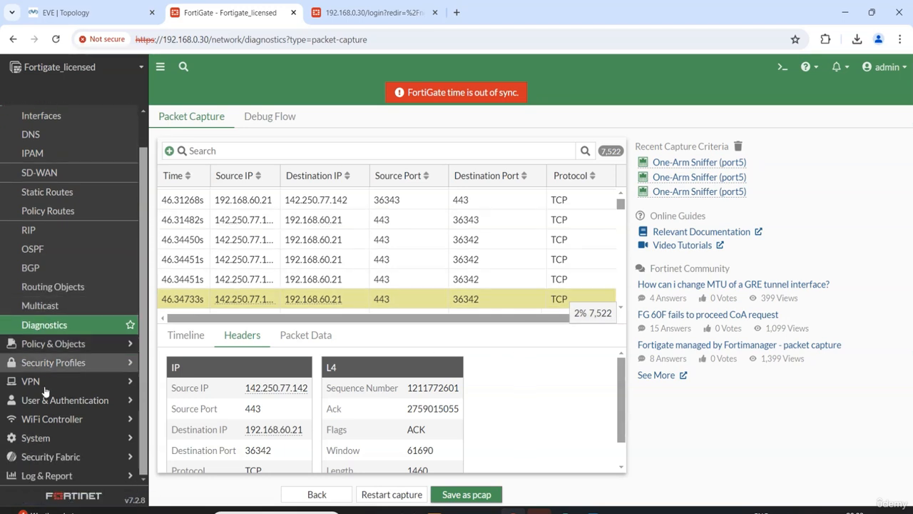
{"action": "left_click", "coordinate": [68, 476]}
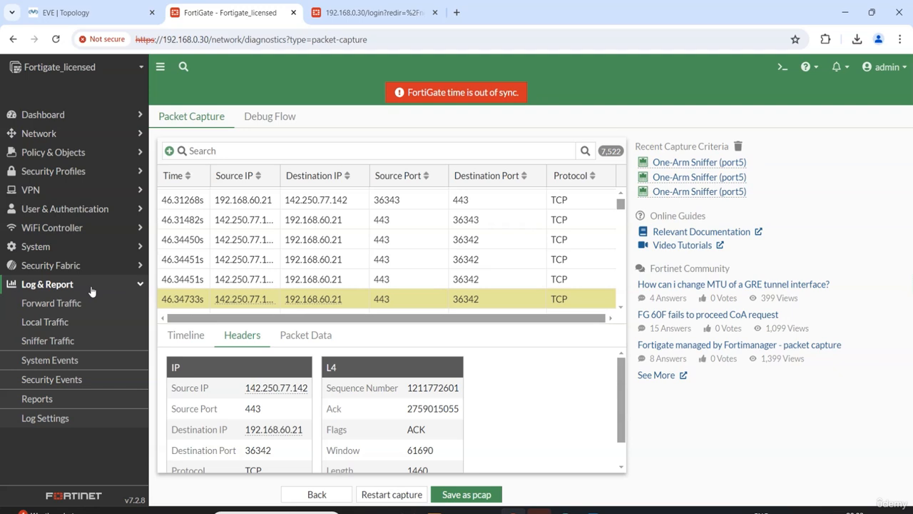
{"action": "left_click", "coordinate": [49, 341]}
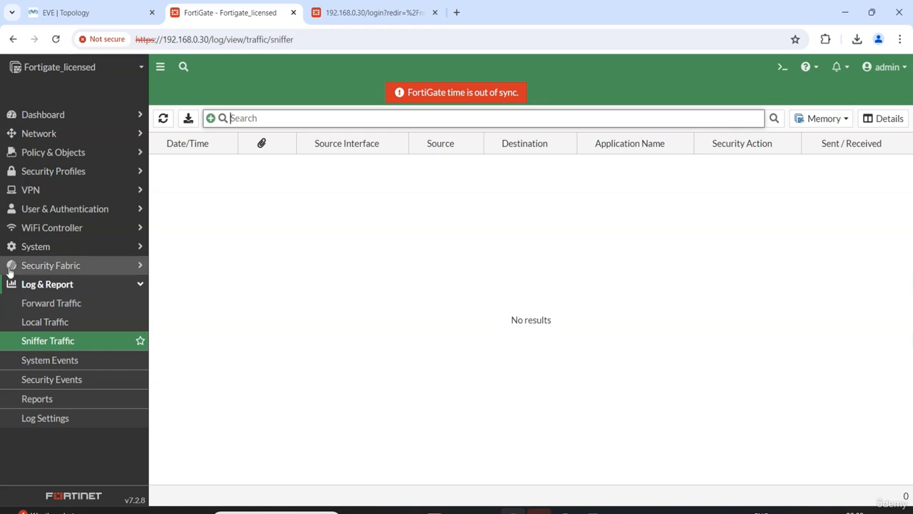
{"action": "left_click", "coordinate": [43, 132]}
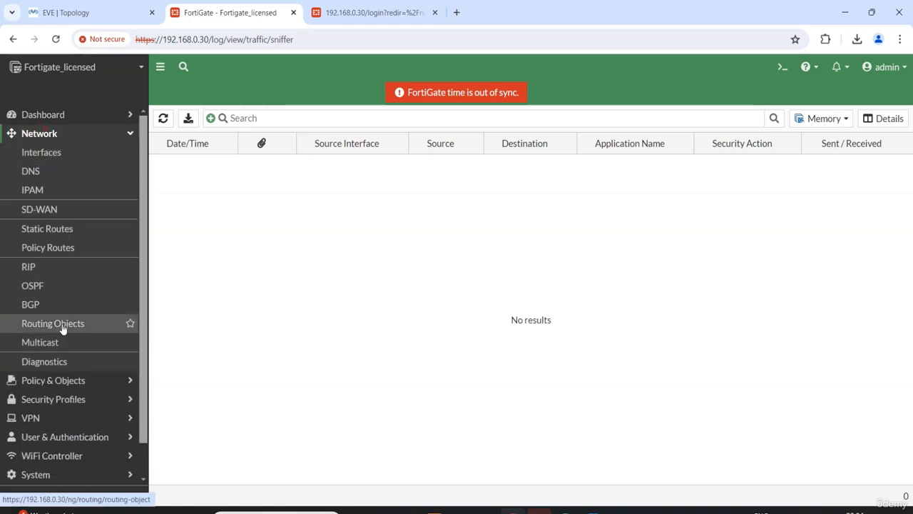
{"action": "left_click", "coordinate": [60, 361]}
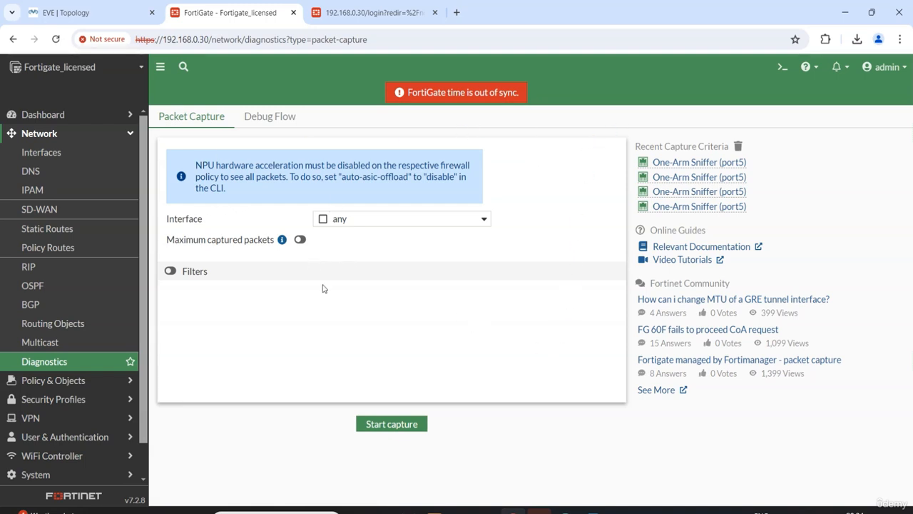
Open the FortiGate CLI console and run diagnose sniffer packet port5
{"action": "left_click", "coordinate": [782, 68]}
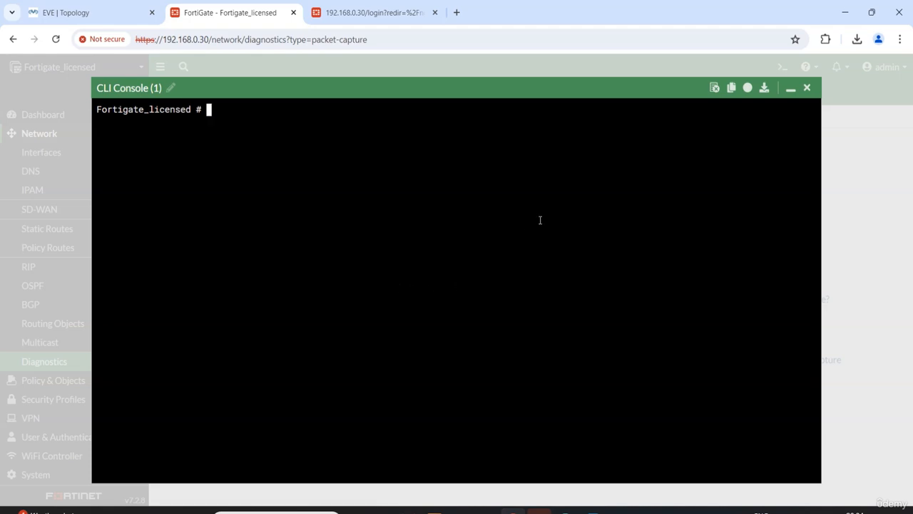
{"action": "key", "text": "Return"}
{"action": "key", "text": "Return"}
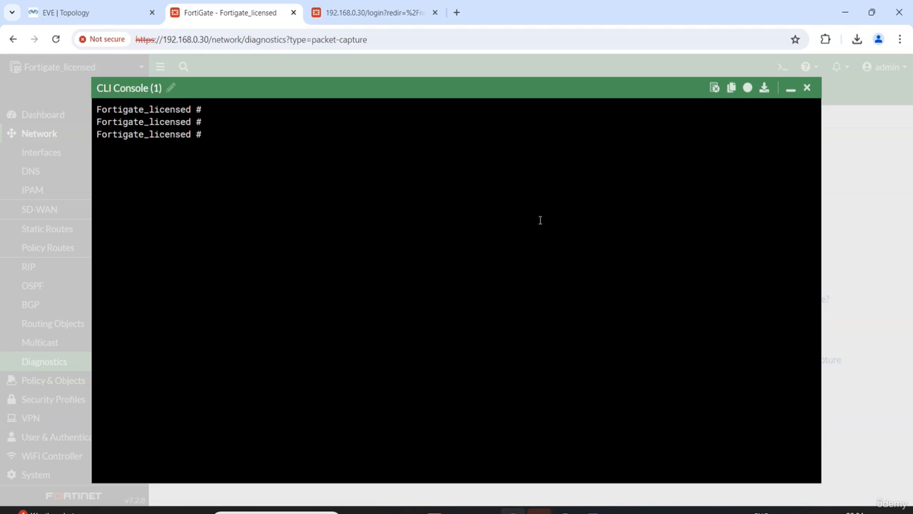
{"action": "type", "text": "di"}
{"action": "key", "text": "Tab"}
{"action": "type", "text": "saas"}
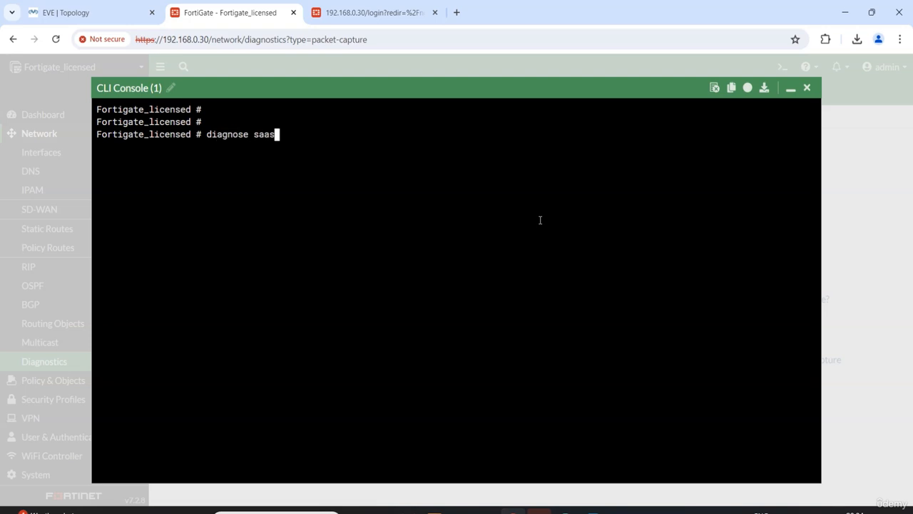
{"action": "key", "text": "BackSpace"}
{"action": "key", "text": "BackSpace"}
{"action": "key", "text": "BackSpace"}
{"action": "key", "text": "BackSpace"}
{"action": "key", "text": "BackSpace"}
{"action": "type", "text": "sniffer packet port"}
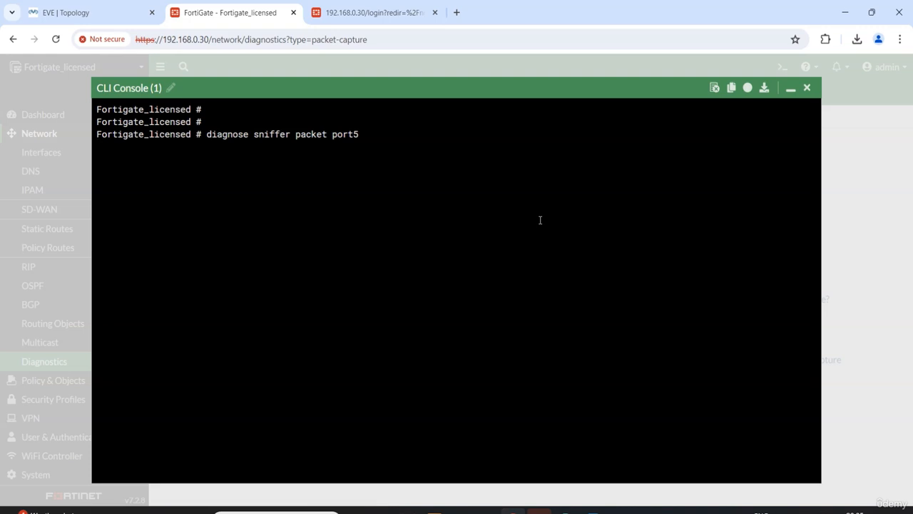
{"action": "type", "text": "5"}
{"action": "key", "text": "Return"}
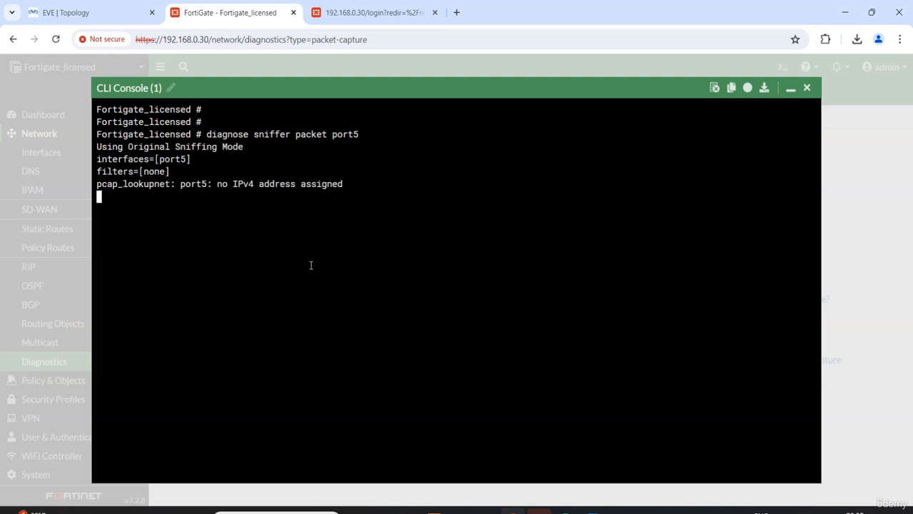
Switch to the EVE topology, close the YouTube, Facebook and Wikipedia tabs on Node6, and ping 8.8.8.8 from its terminal
{"action": "left_click", "coordinate": [72, 11]}
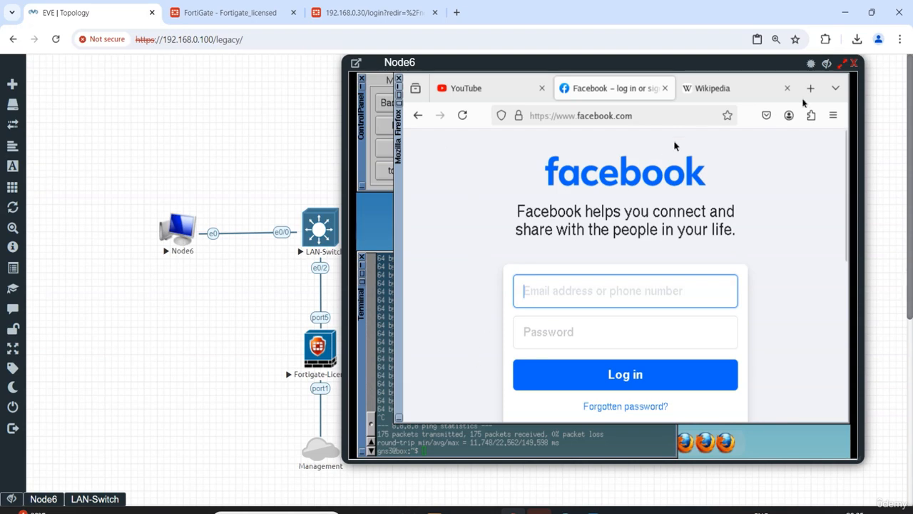
{"action": "left_click", "coordinate": [542, 88]}
{"action": "left_click", "coordinate": [542, 89]}
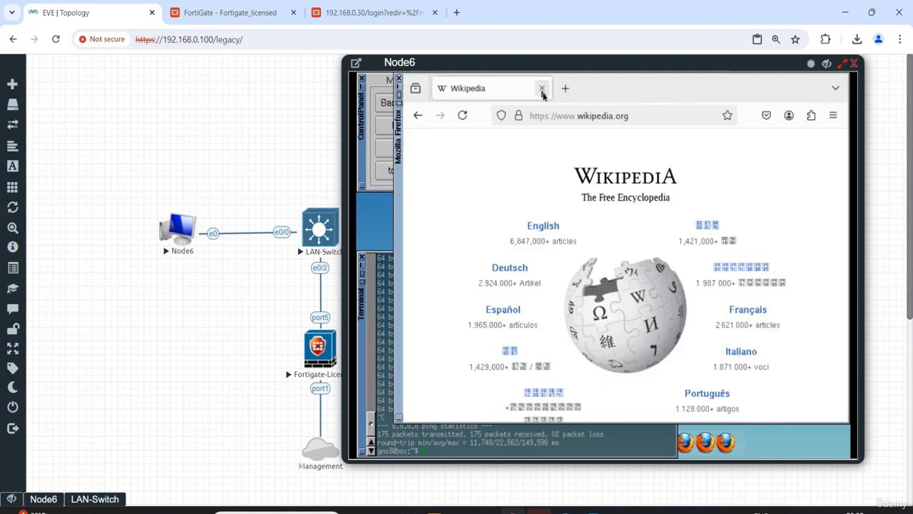
{"action": "left_click", "coordinate": [542, 88]}
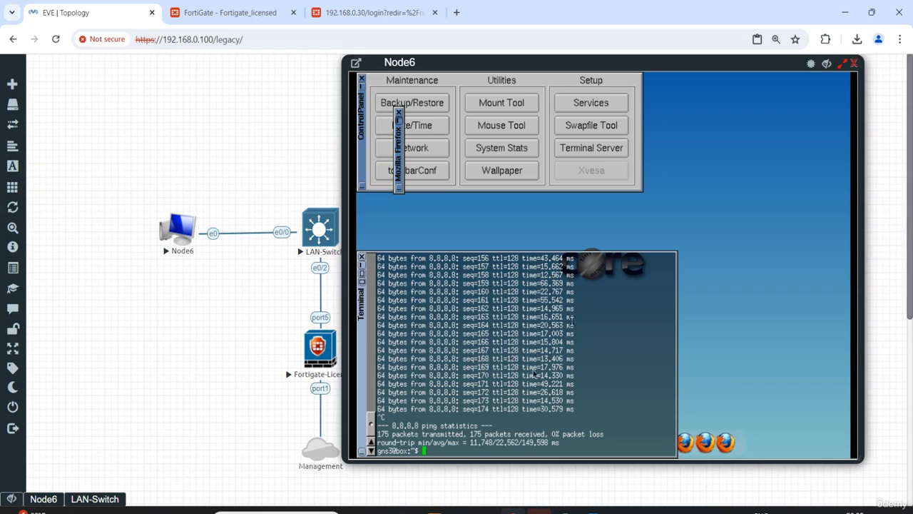
{"action": "key", "text": "Up"}
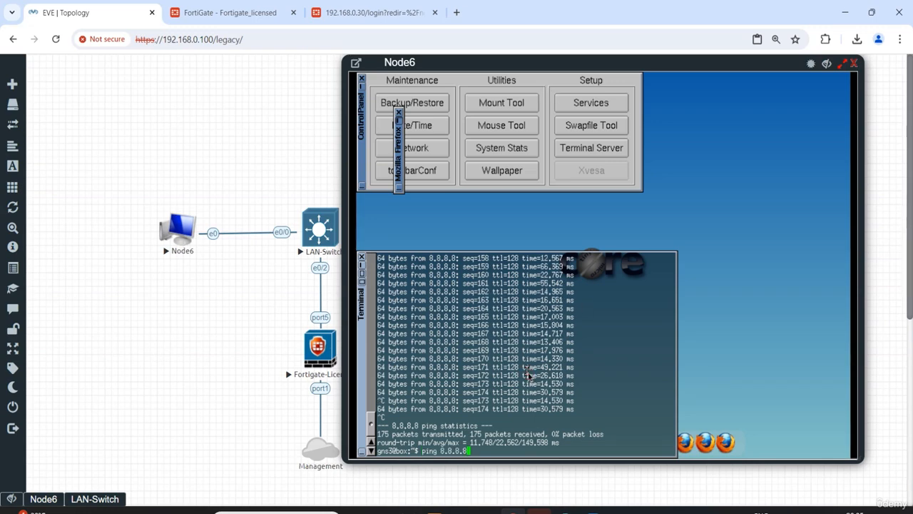
{"action": "key", "text": "Return"}
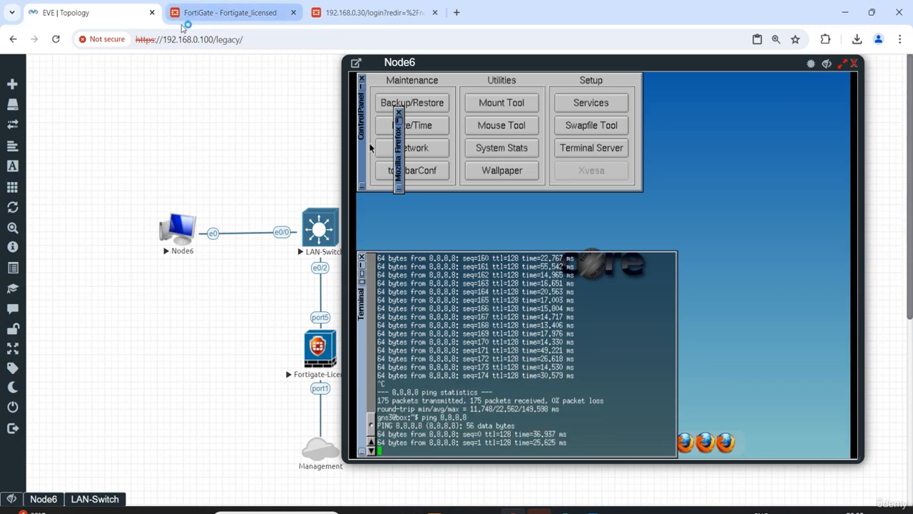
Return to the FortiGate console, examine the packets sniffed on port5, and stop the sniffer
{"action": "left_click", "coordinate": [204, 12]}
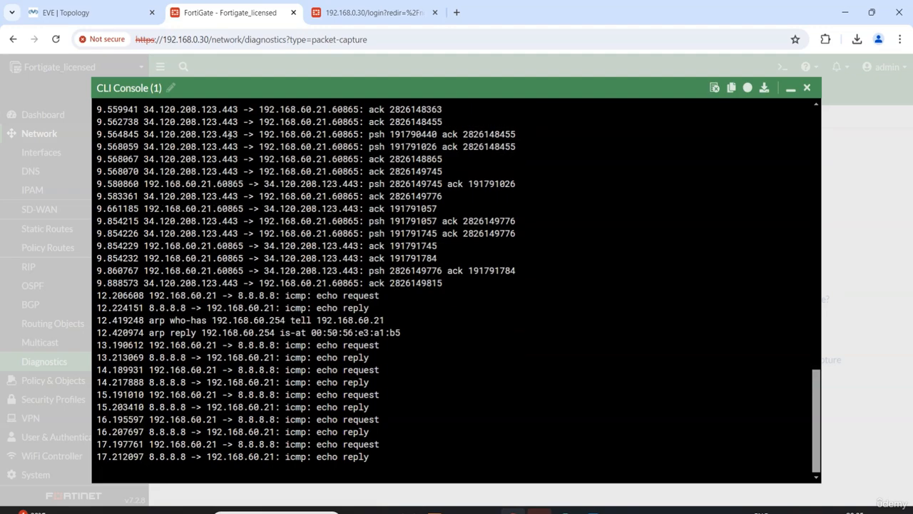
{"action": "left_click_drag", "start_coordinate": [555, 219], "coordinate": [278, 97]}
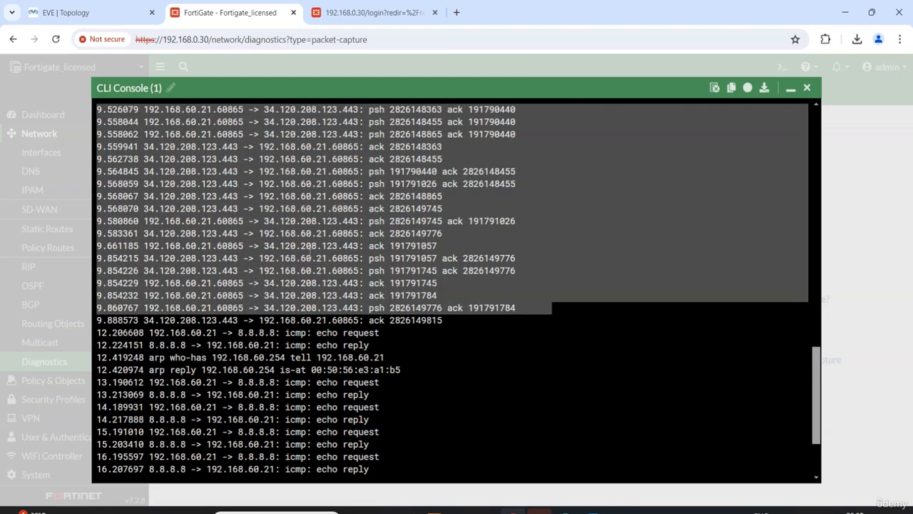
{"action": "scroll", "coordinate": [352, 316], "scroll_direction": "up", "scroll_amount": 8}
{"action": "scroll", "coordinate": [354, 314], "scroll_direction": "down", "scroll_amount": 10}
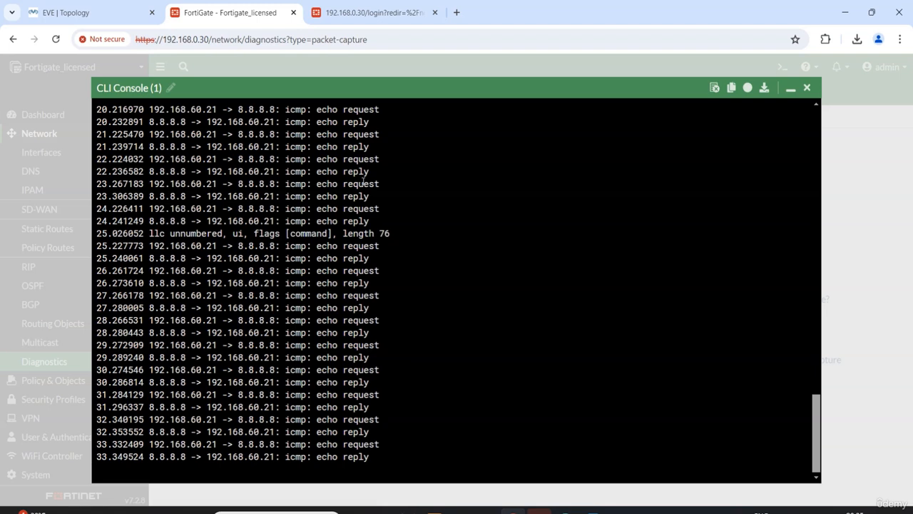
{"action": "key", "text": "ctrl+c"}
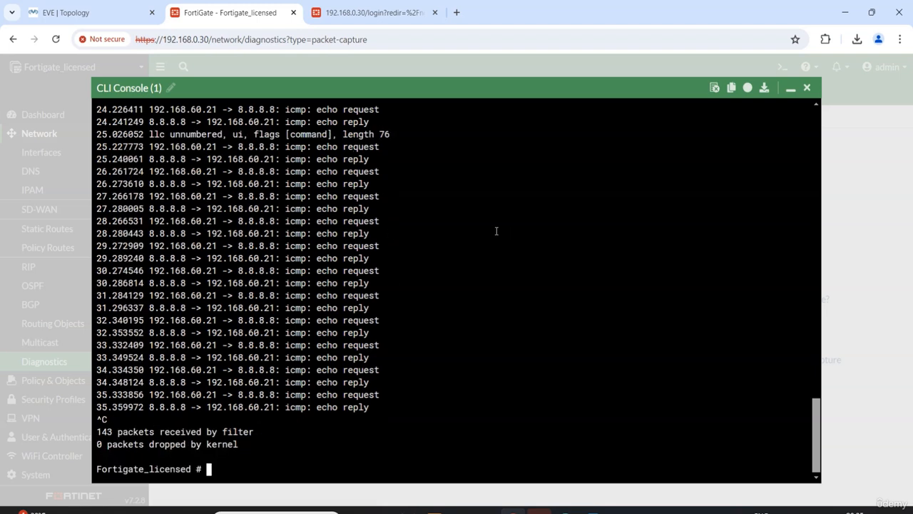
Stop the ping on Node6 in the EVE topology and close the FortiGate CLI console
{"action": "left_click", "coordinate": [86, 17]}
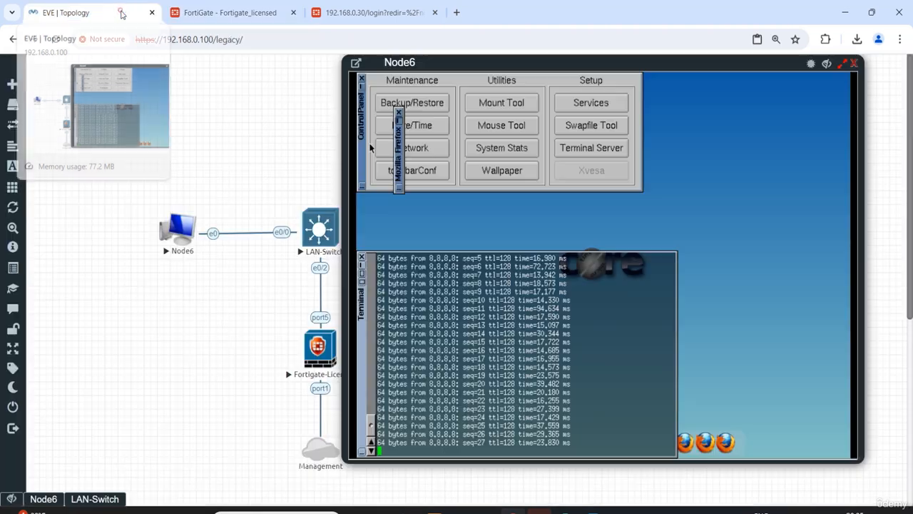
{"action": "key", "text": "ctrl+c"}
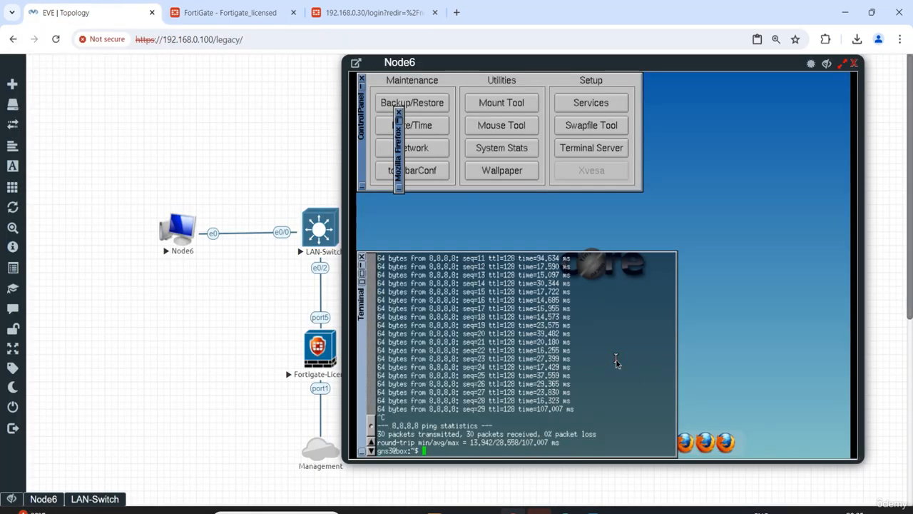
{"action": "left_click", "coordinate": [223, 14]}
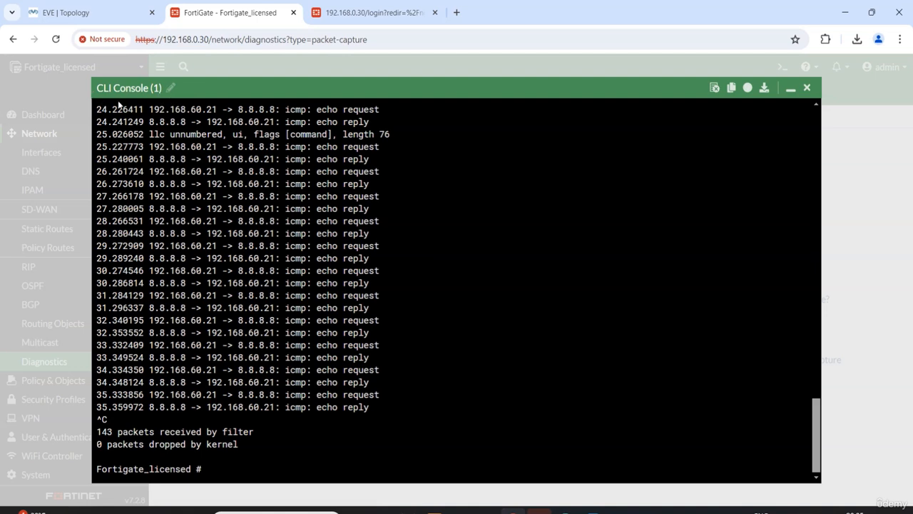
{"action": "left_click", "coordinate": [807, 88]}
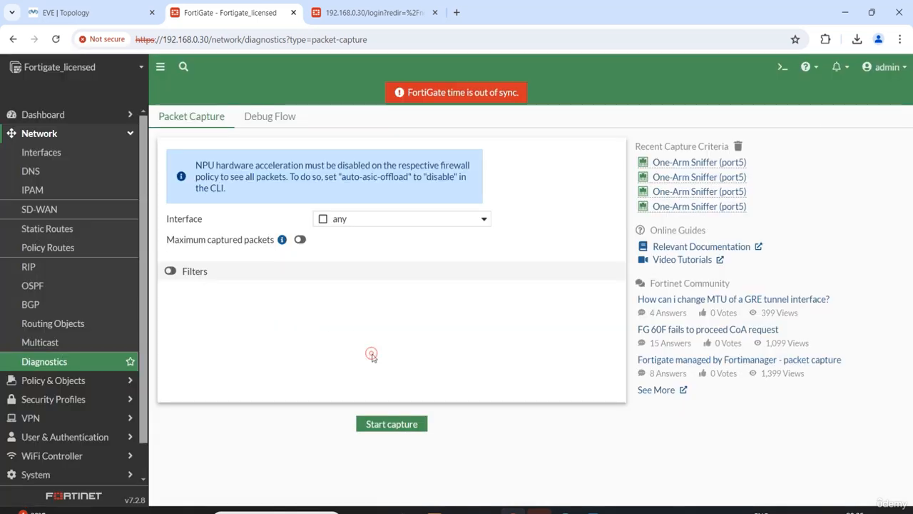